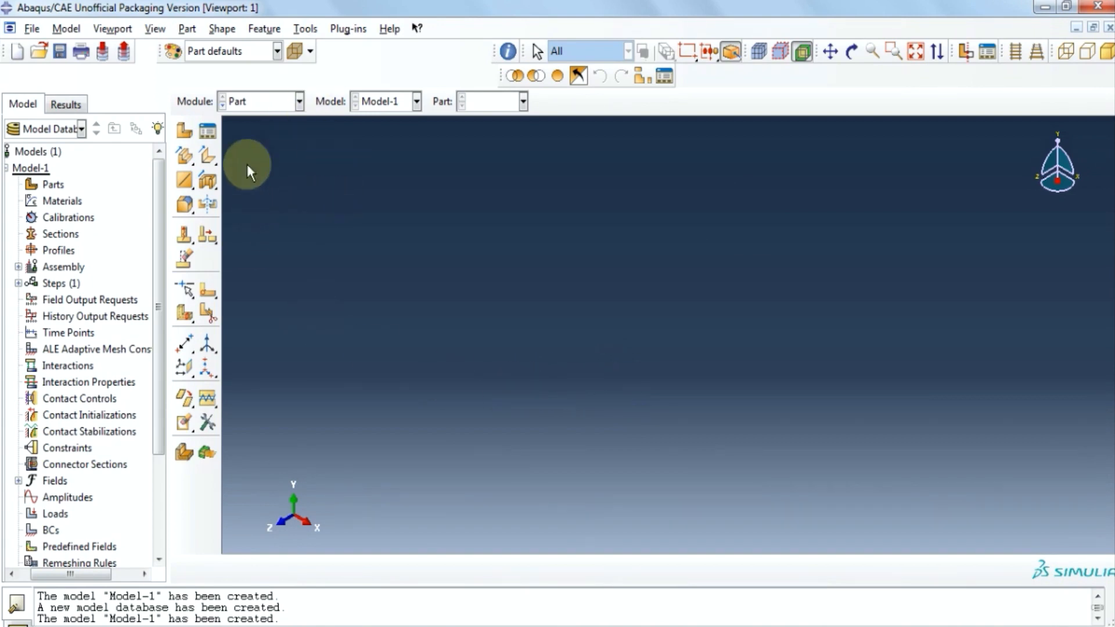
Create Part-1 as a 3D deformable solid revolution part and open its section sketch.
click(181, 31)
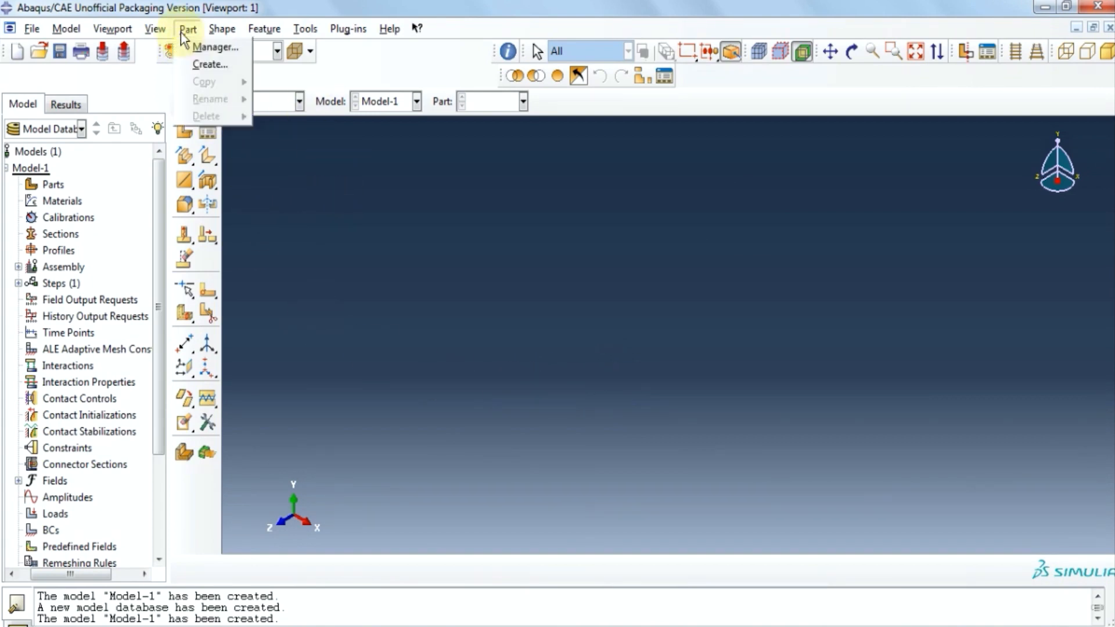
click(197, 49)
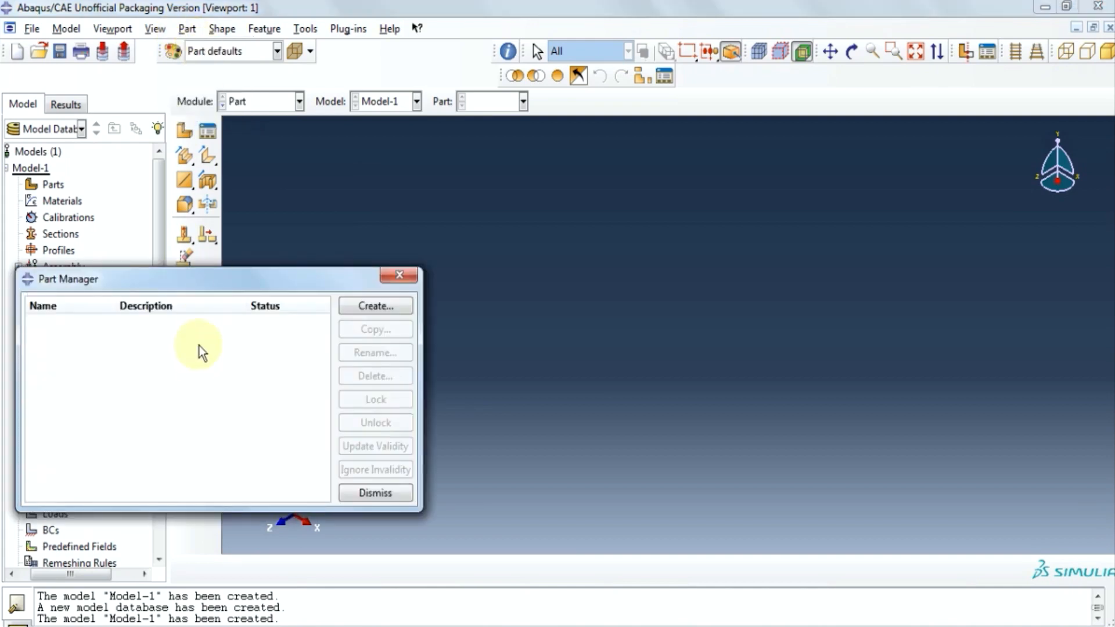
click(368, 301)
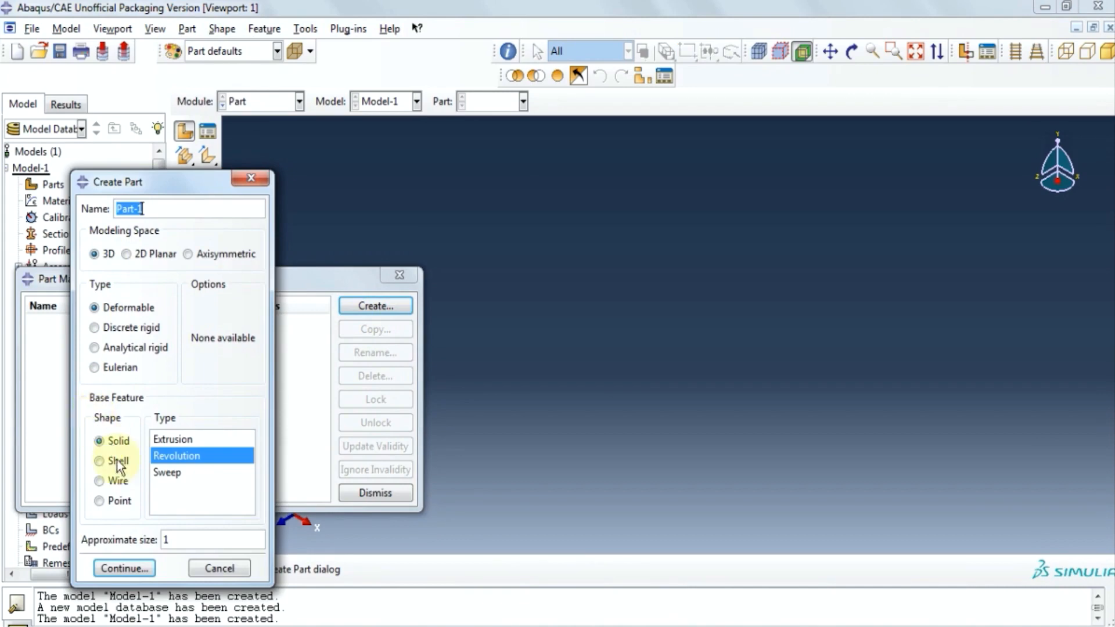
click(125, 569)
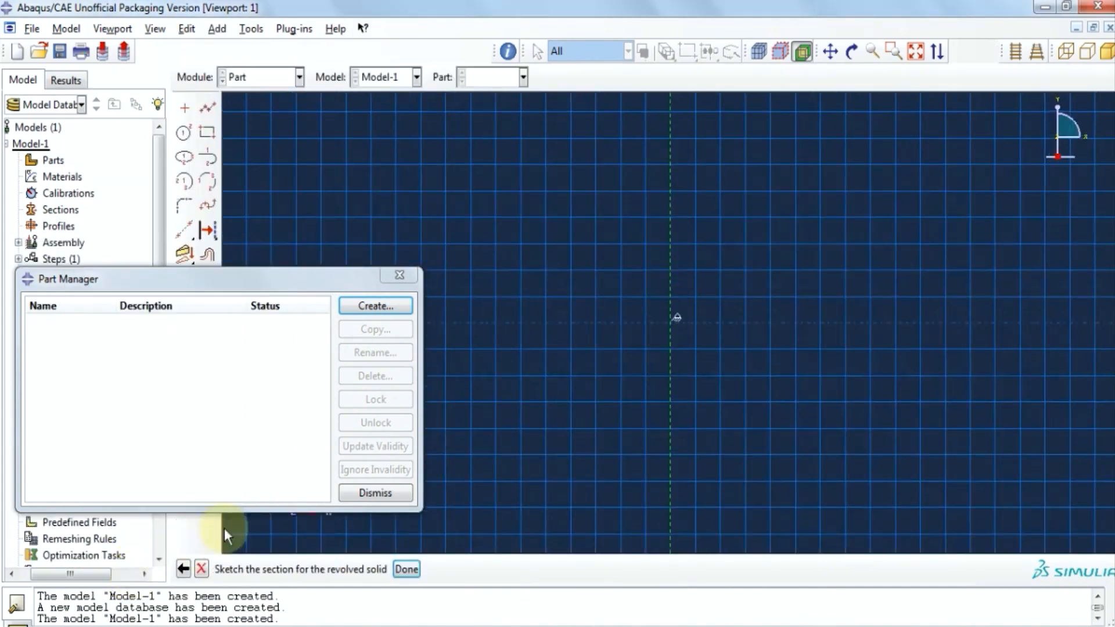
click(400, 275)
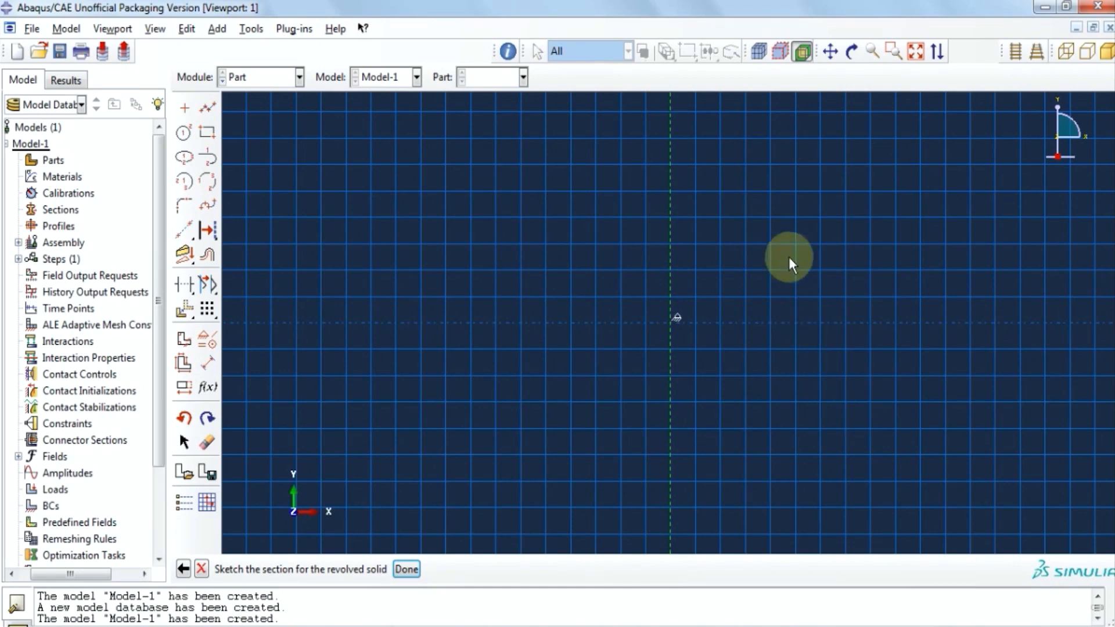
click(210, 109)
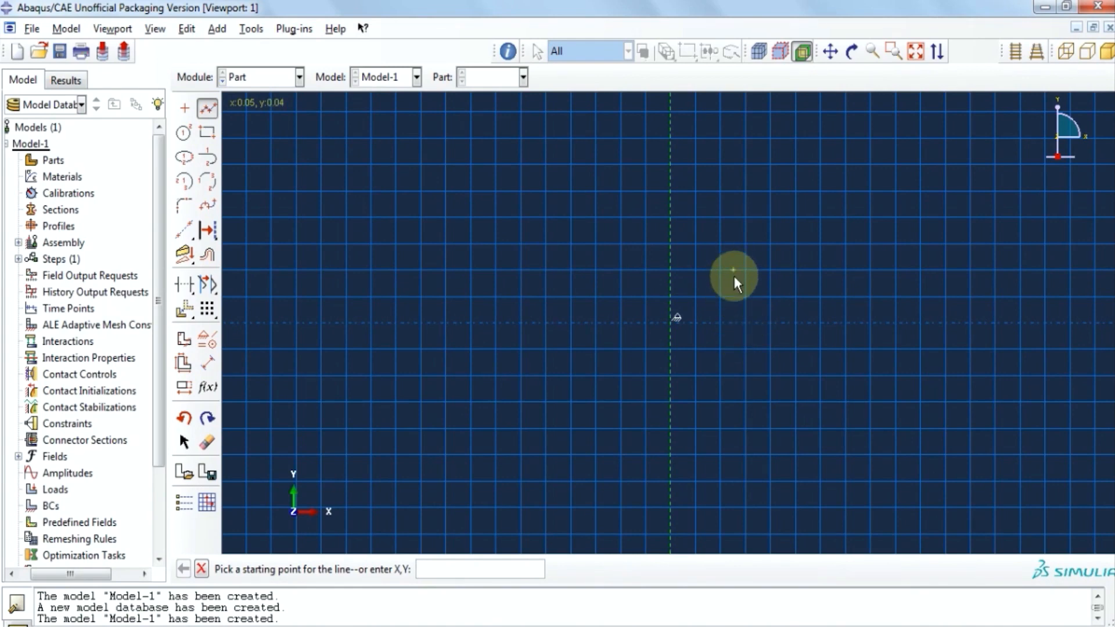
Draw a vertical line and dimension it to 0.09.
scroll(733, 275, up, 2)
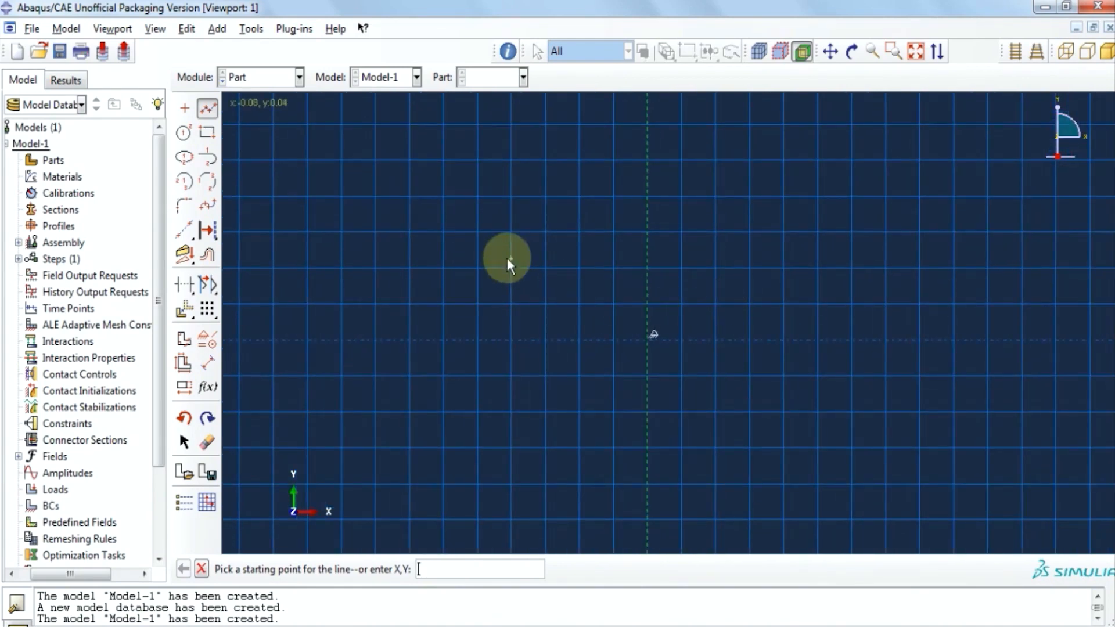
click(714, 235)
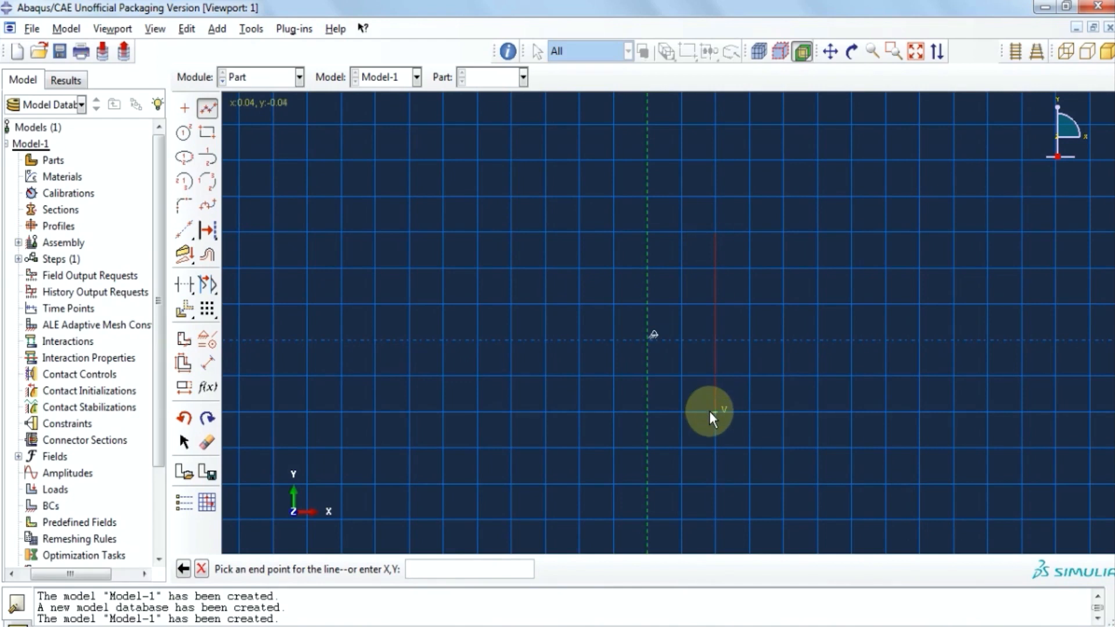
click(709, 411)
middle_click(777, 483)
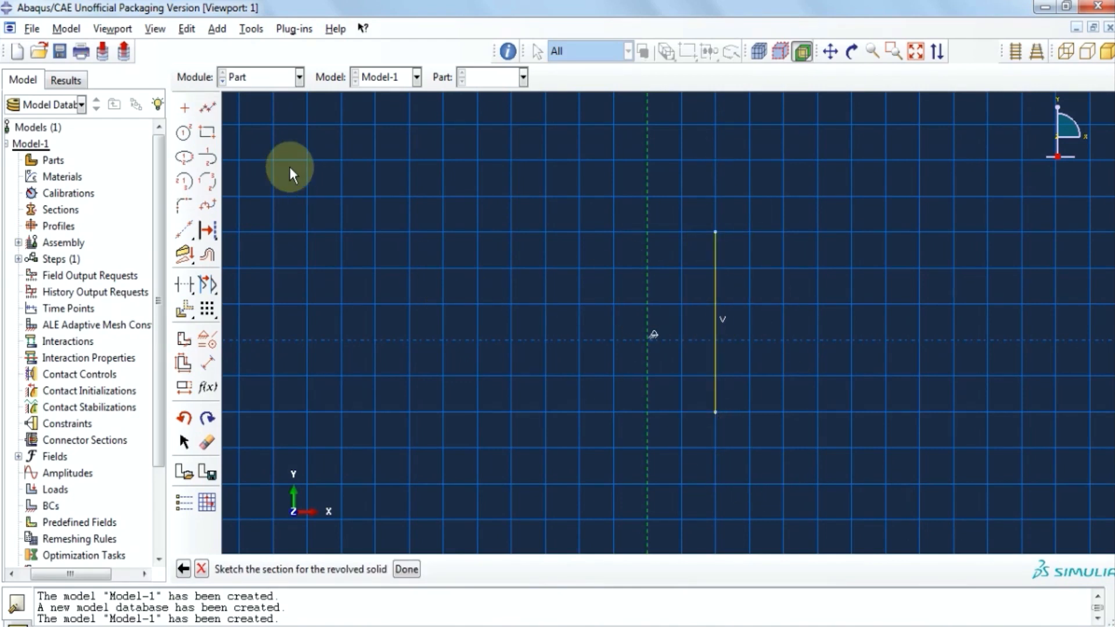
click(207, 363)
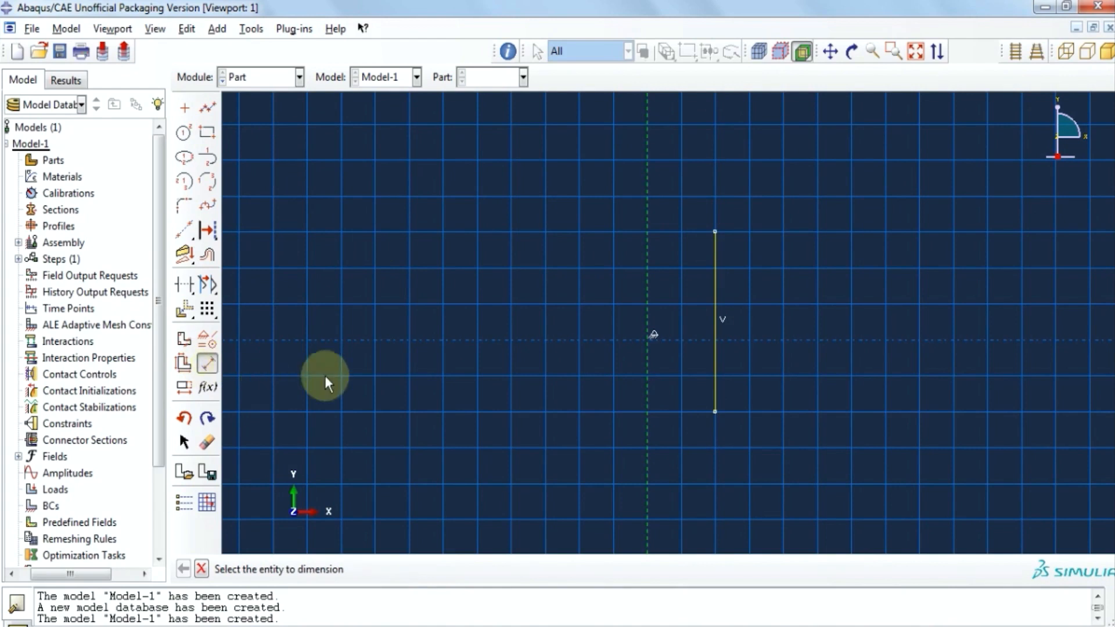
click(717, 339)
click(702, 358)
text(0.09)
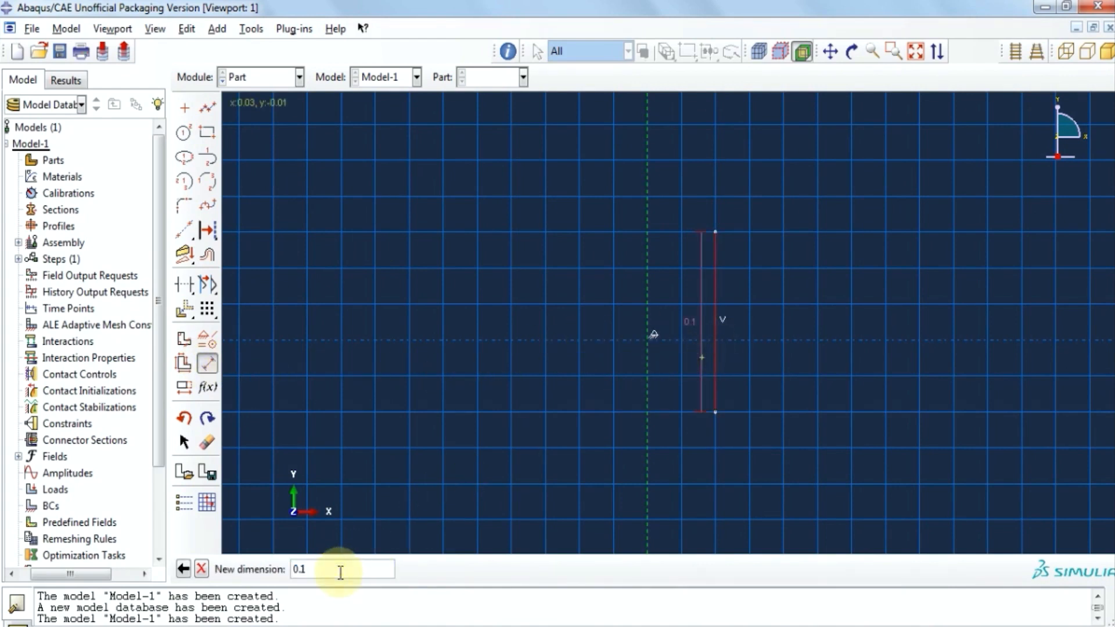
key(Return)
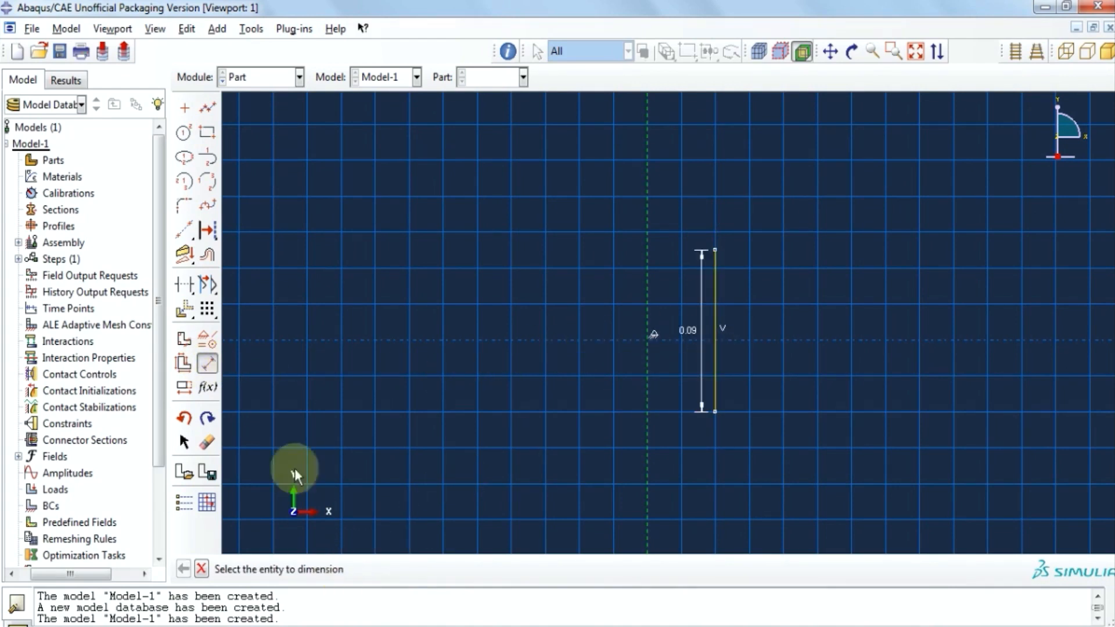
Add a horizontal segment at the vertical line's top and dimension it to 0.01.
click(207, 108)
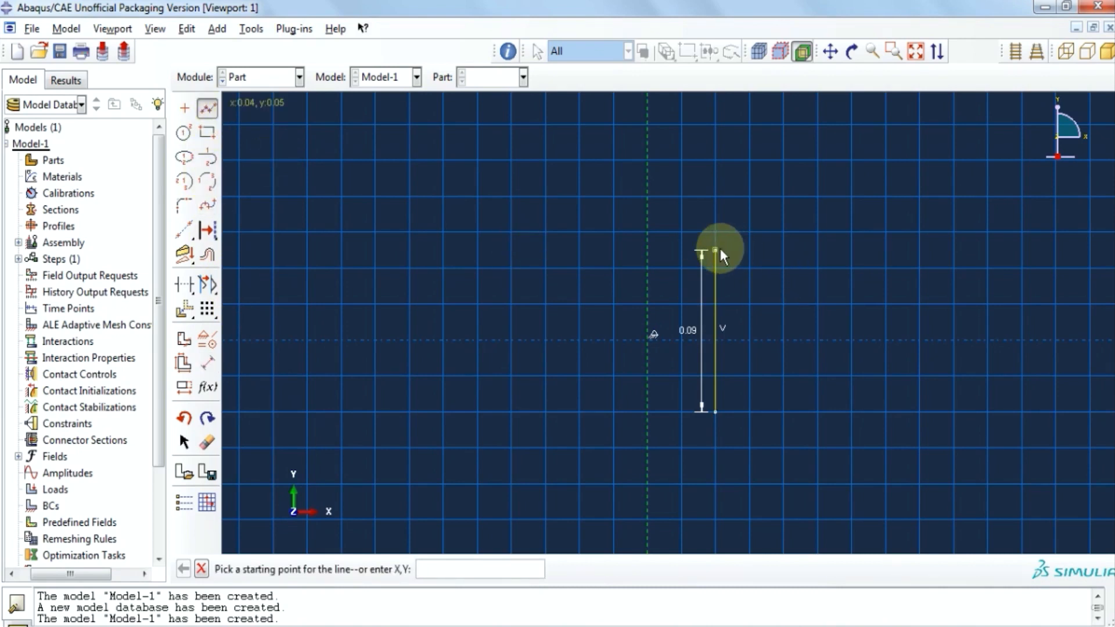
click(717, 250)
click(765, 250)
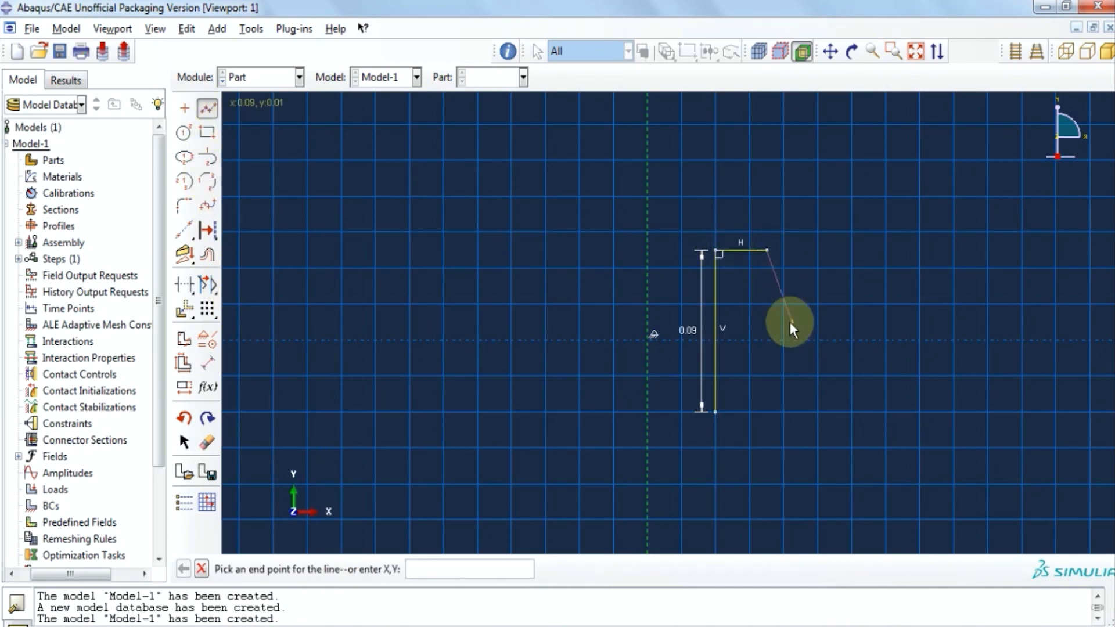
key(Escape)
click(207, 364)
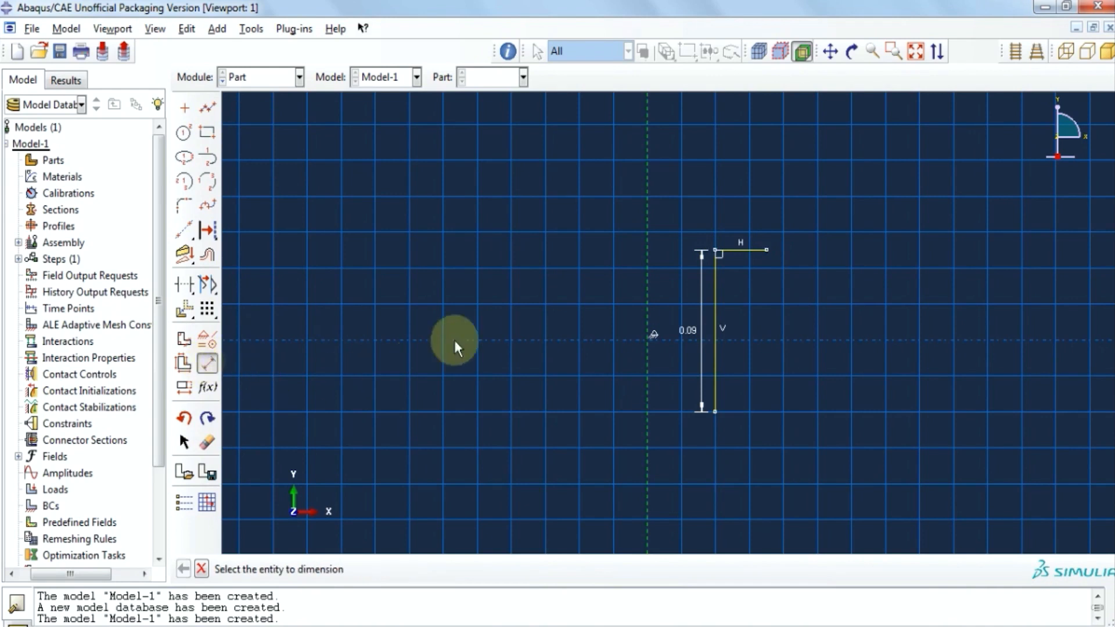
click(737, 248)
click(733, 211)
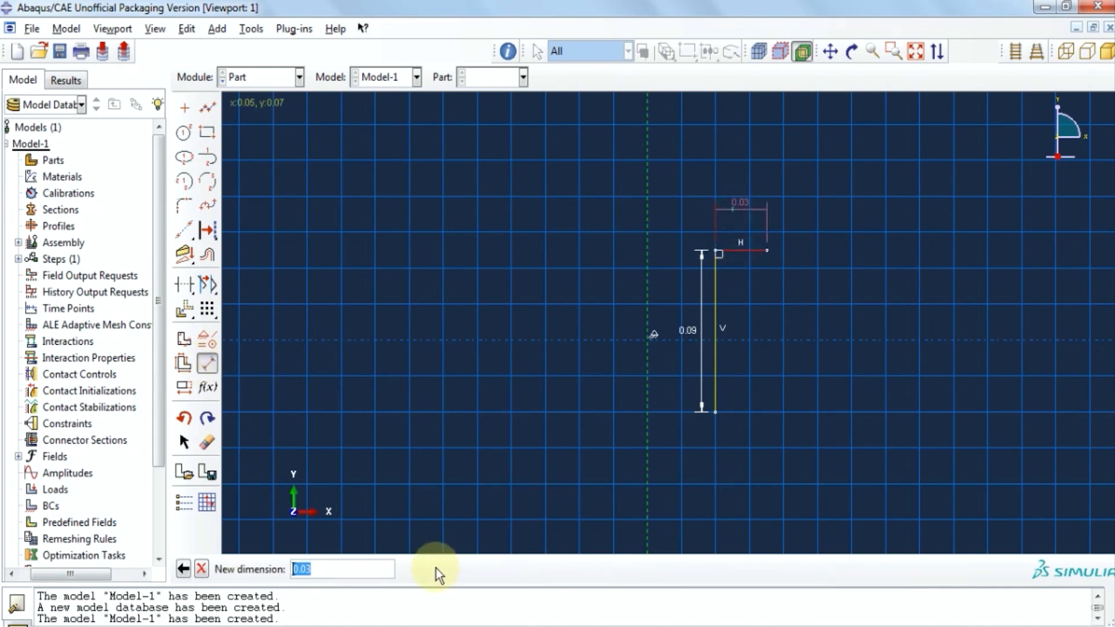
click(348, 568)
key(BackSpace)
text(1)
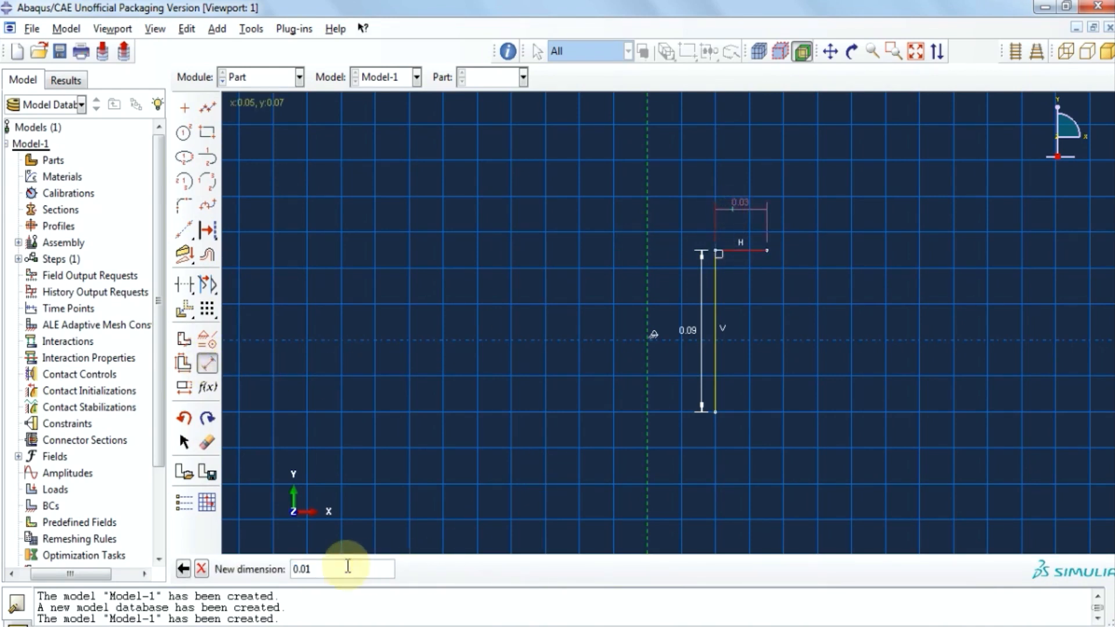
key(Return)
Add a short horizontal segment at the bottom and dimension it to 0.005.
click(207, 107)
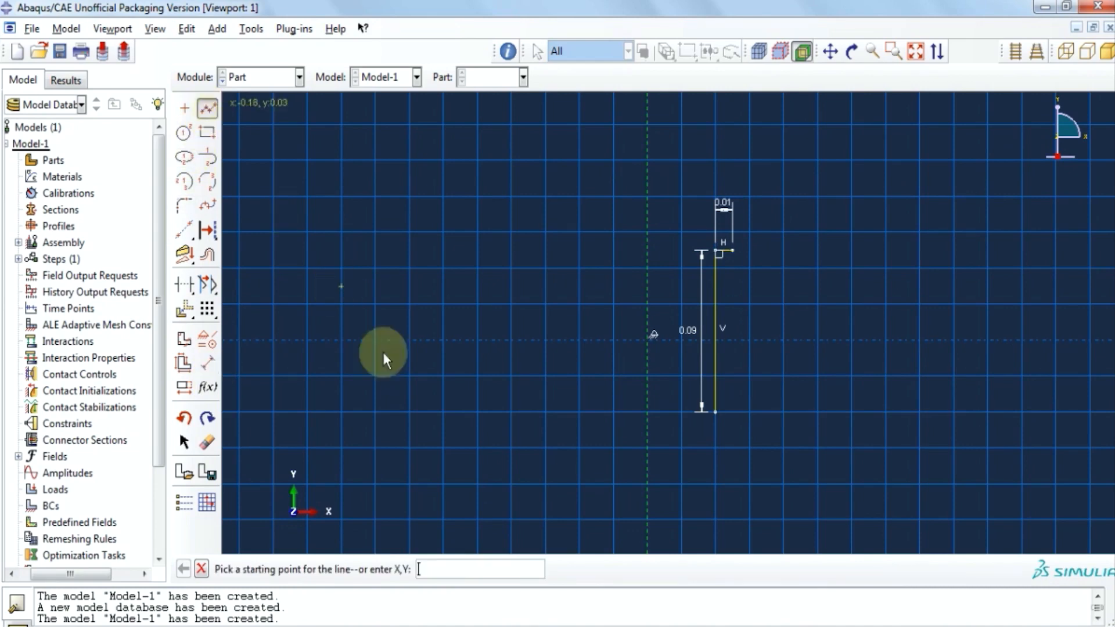
scroll(760, 447, up, 2)
click(704, 405)
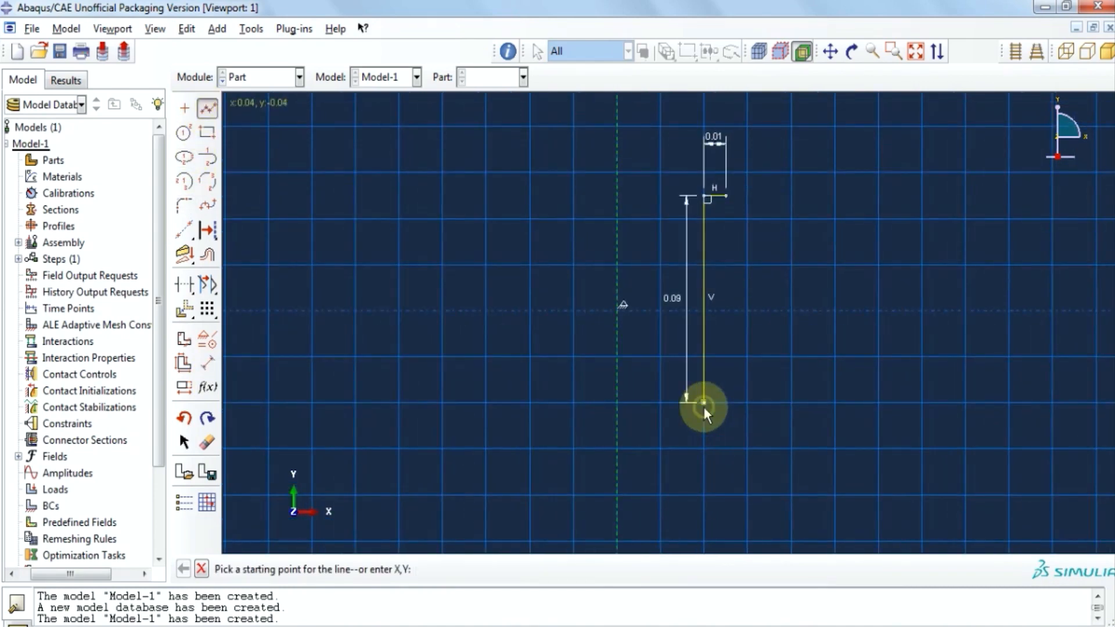
click(737, 402)
middle_click(741, 433)
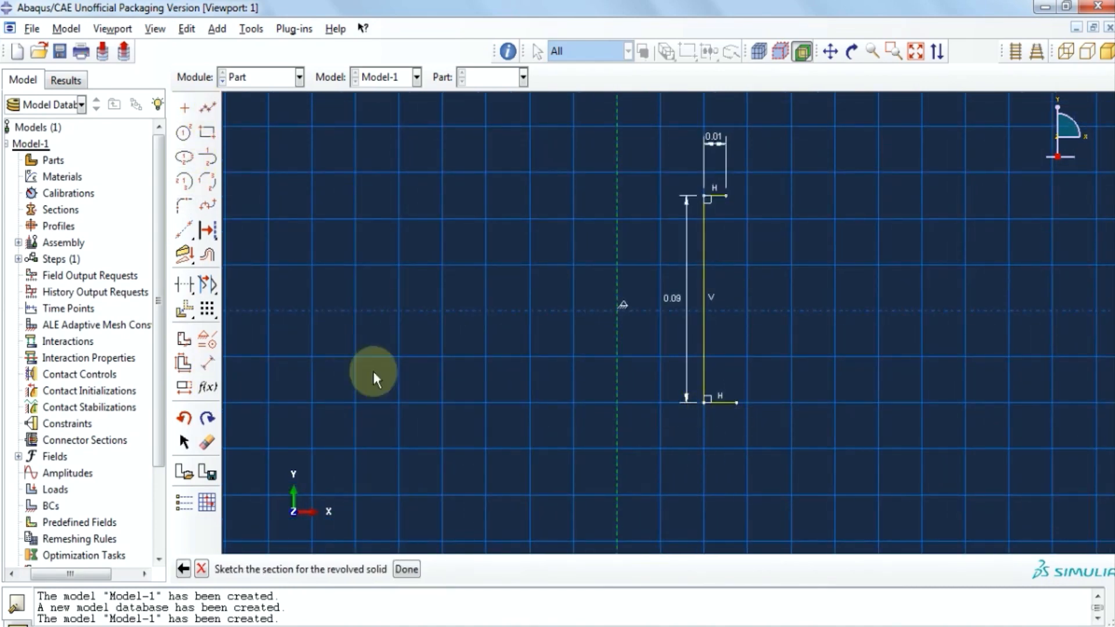
click(207, 365)
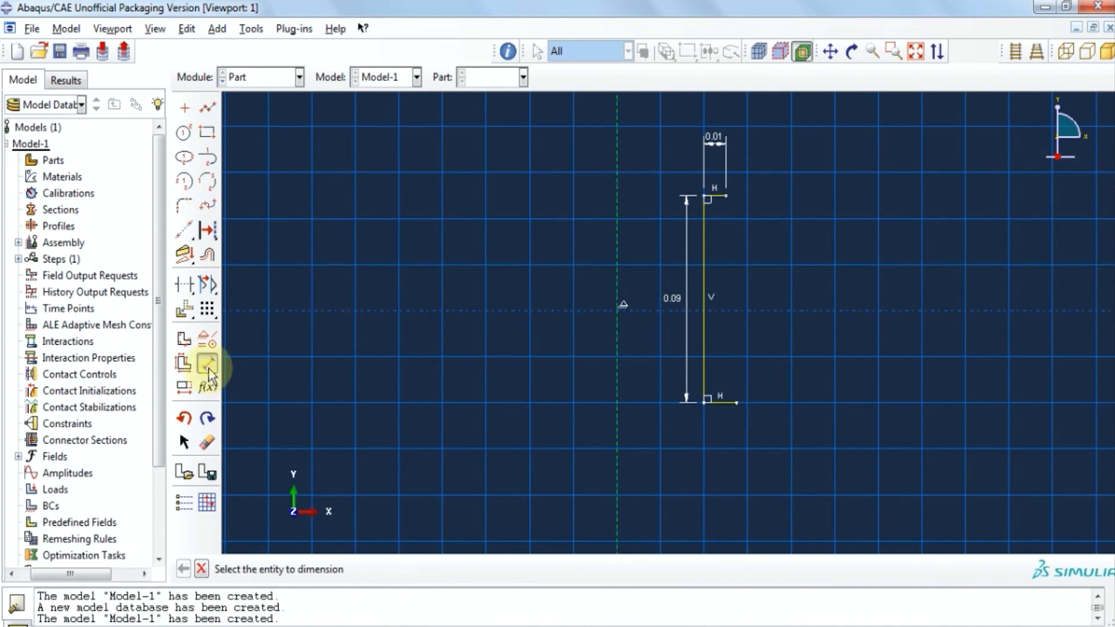
click(726, 406)
click(713, 443)
click(394, 566)
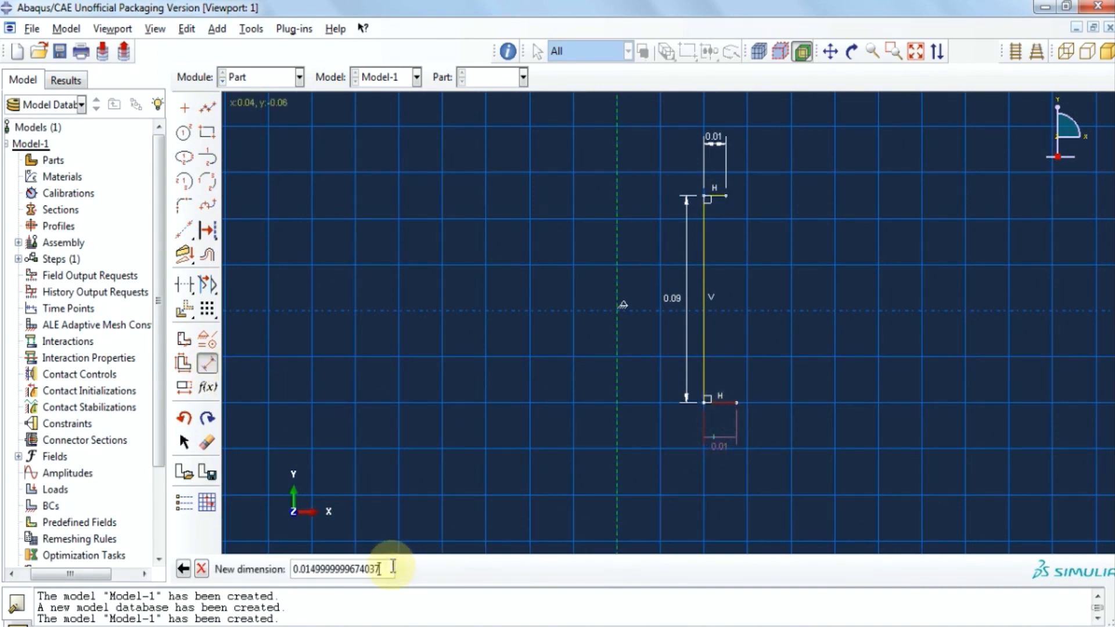
key(BackSpace)
key(BackSpace)
key(BackSpace)
key(BackSpace)
key(BackSpace)
key(BackSpace)
key(BackSpace)
key(BackSpace)
key(BackSpace)
key(BackSpace)
key(BackSpace)
key(BackSpace)
key(BackSpace)
key(BackSpace)
key(BackSpace)
key(BackSpace)
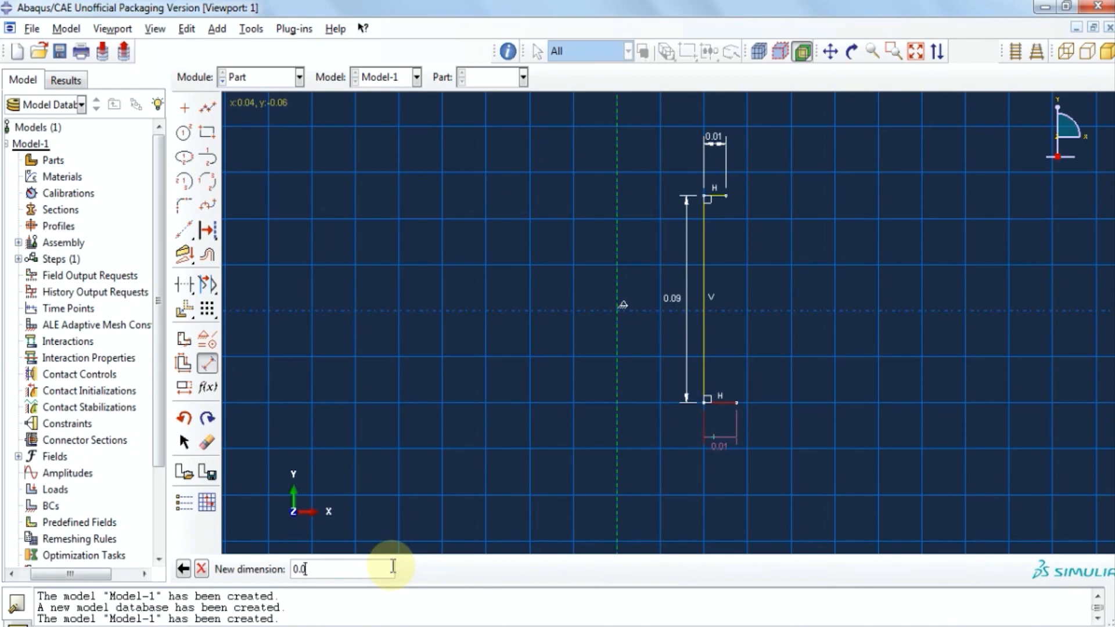
text(005)
key(Return)
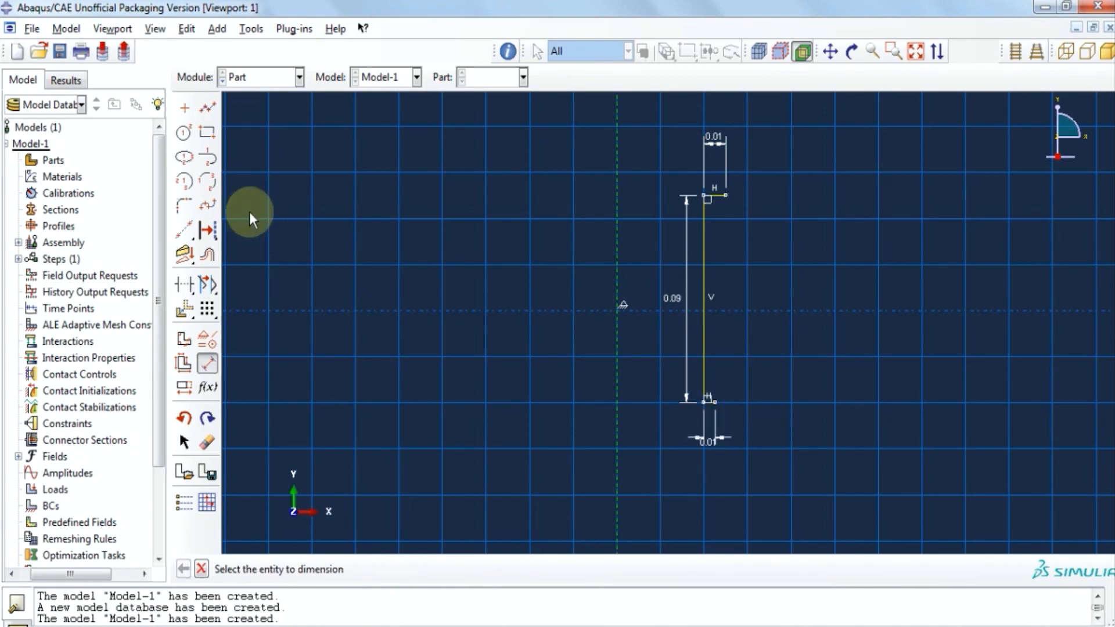
click(208, 108)
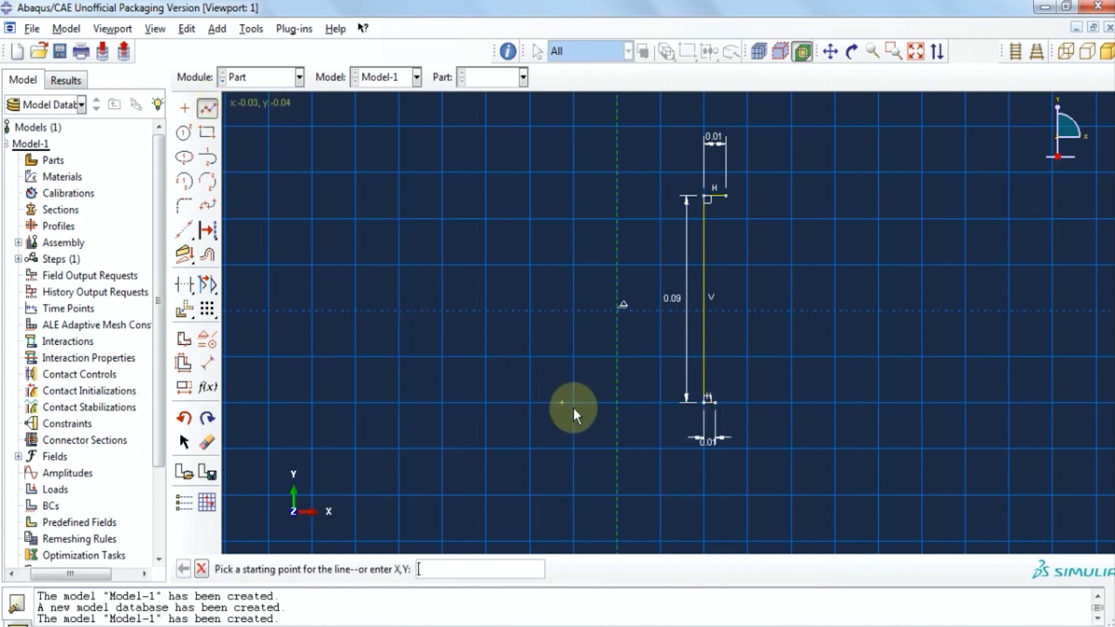
Draw a vertical line up from the bottom segment's right end and dimension it to 0.06.
click(715, 403)
click(716, 320)
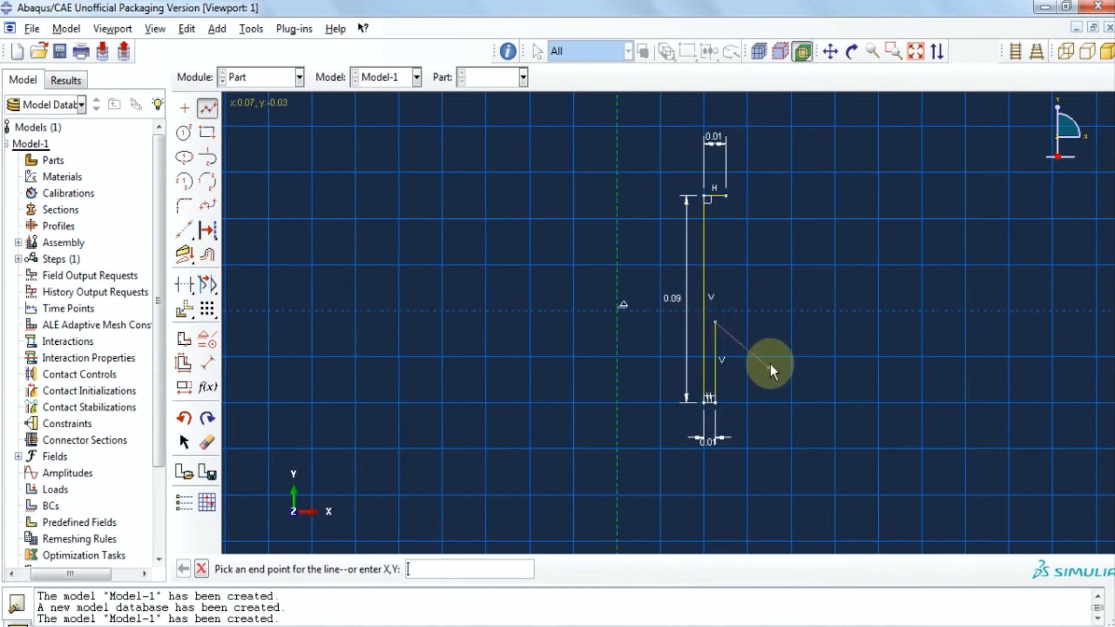
middle_click(770, 364)
click(207, 365)
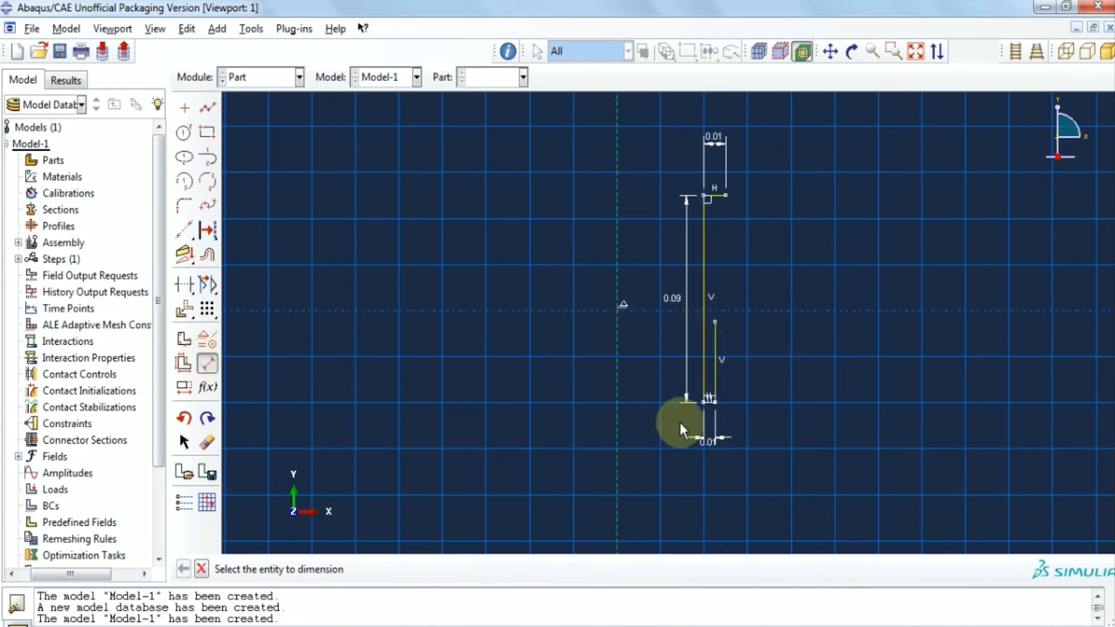
click(714, 369)
click(747, 375)
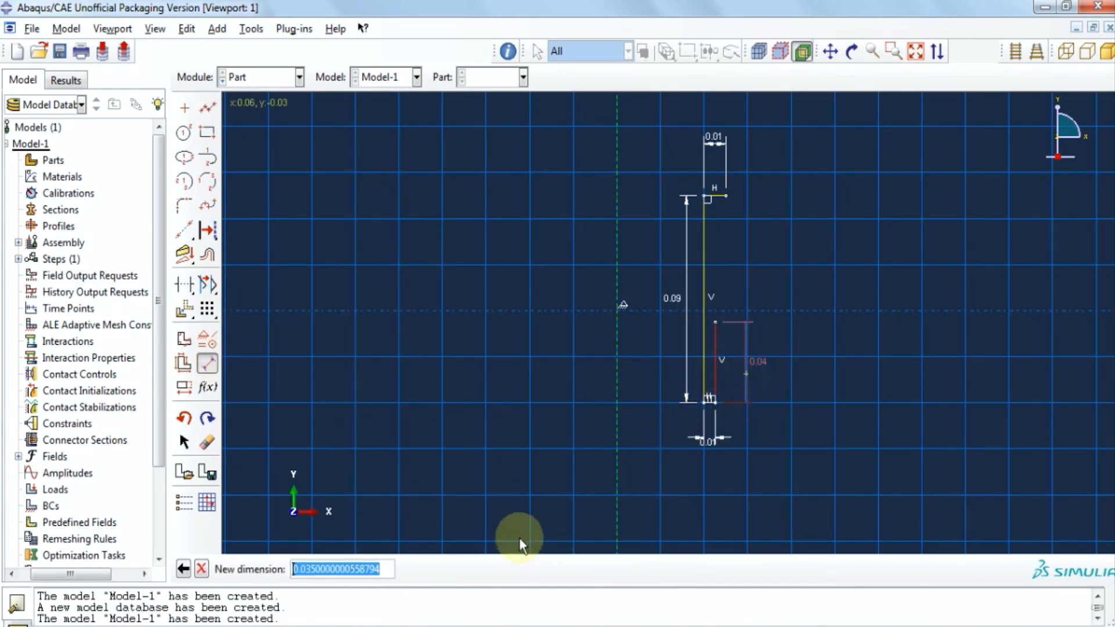
click(381, 569)
key(BackSpace)
key(BackSpace)
key(BackSpace)
key(BackSpace)
key(BackSpace)
key(BackSpace)
key(BackSpace)
key(BackSpace)
key(BackSpace)
key(BackSpace)
key(BackSpace)
key(BackSpace)
key(BackSpace)
key(BackSpace)
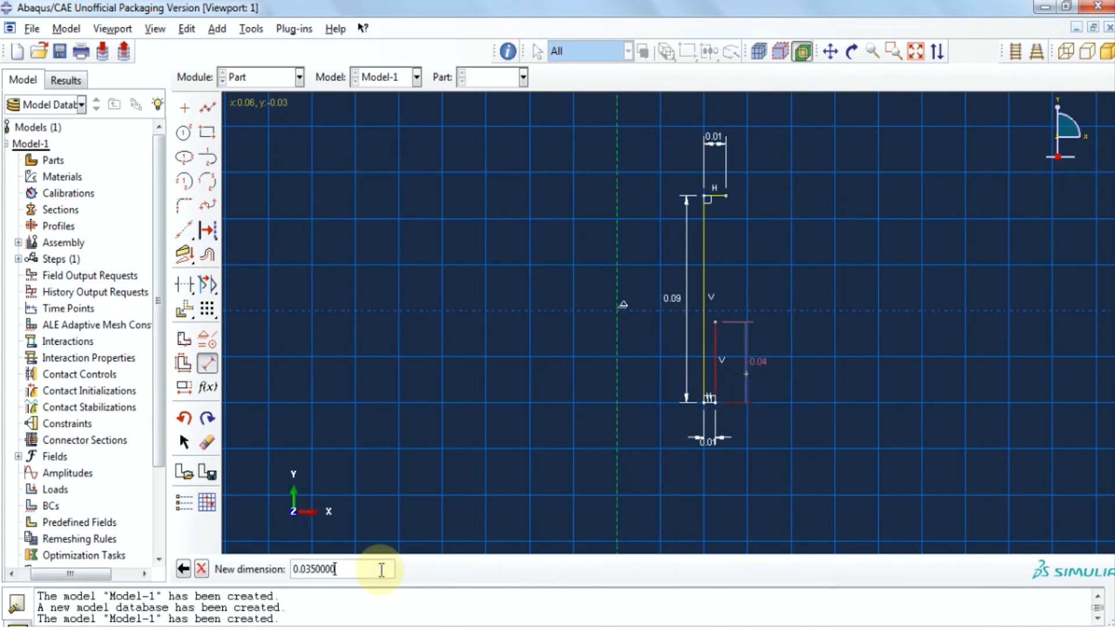
text(6)
key(Return)
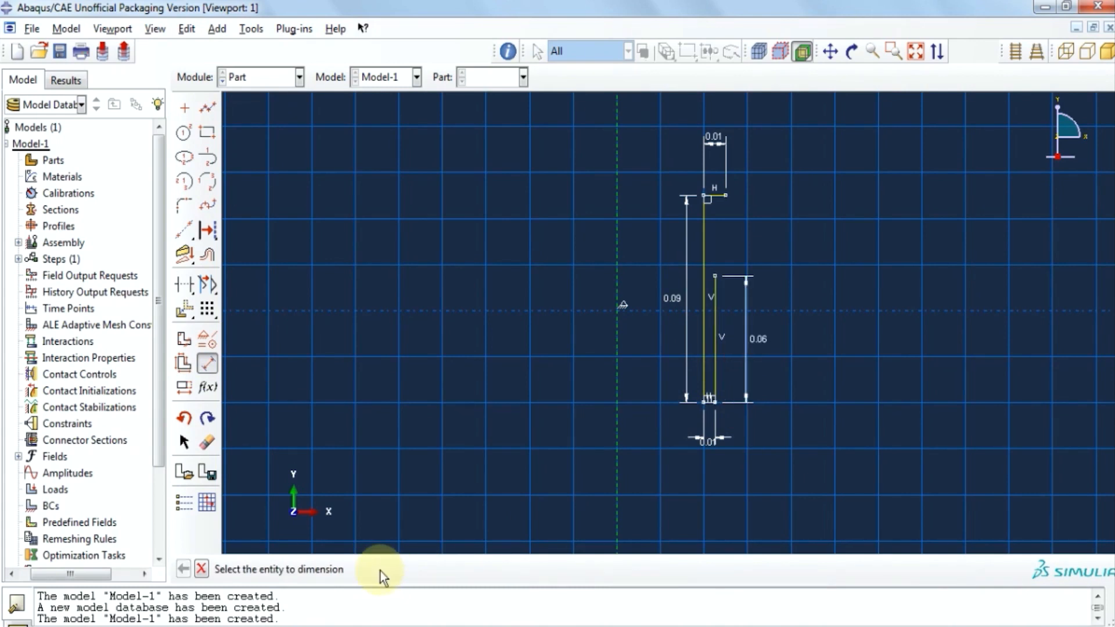
Draw a vertical line down from the top-right corner and dimension it to 0.03.
click(207, 108)
click(726, 197)
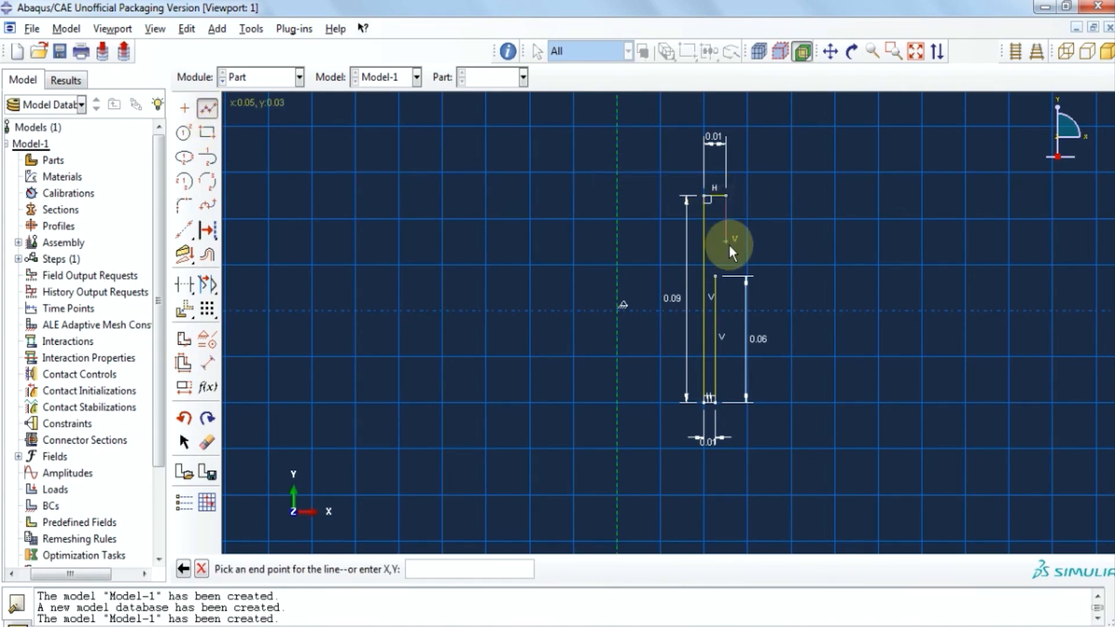
click(726, 242)
middle_click(813, 313)
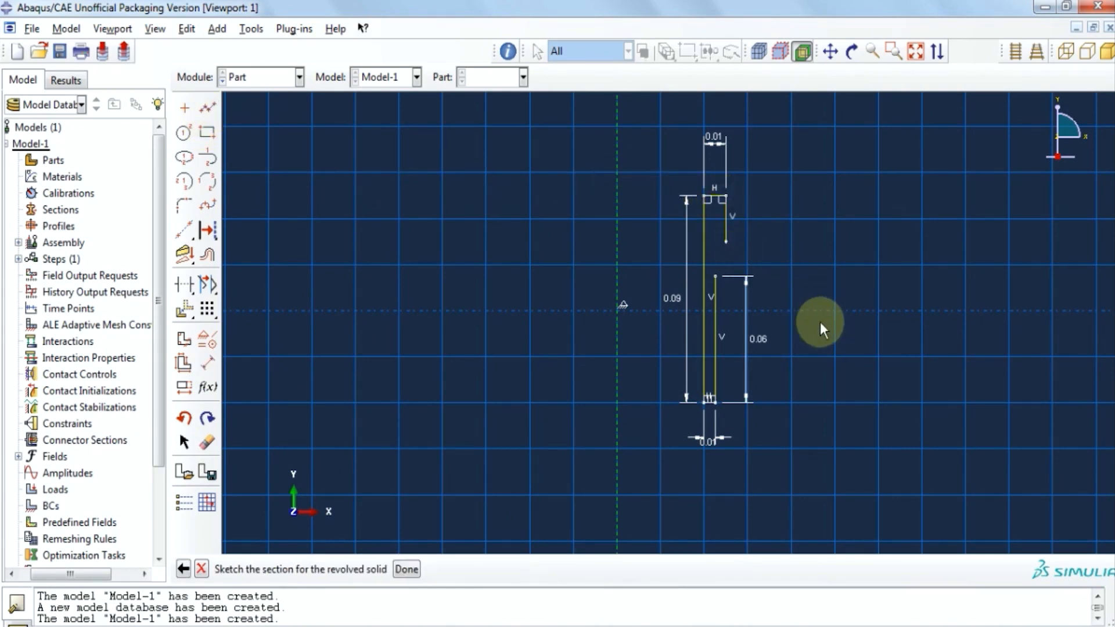
click(207, 363)
click(727, 230)
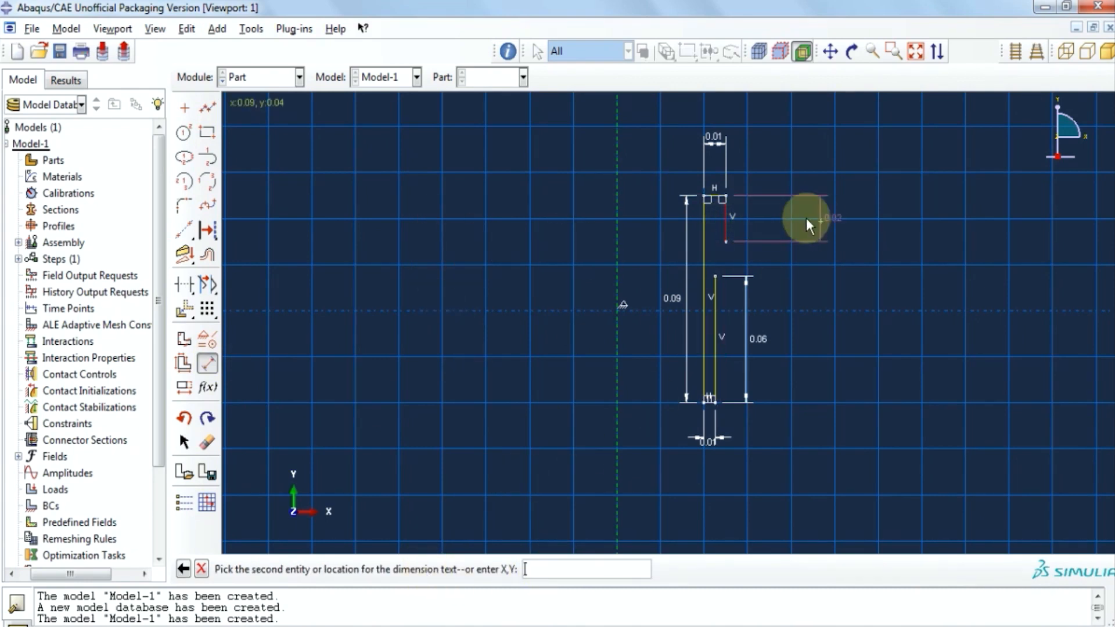
click(759, 219)
text(0.03)
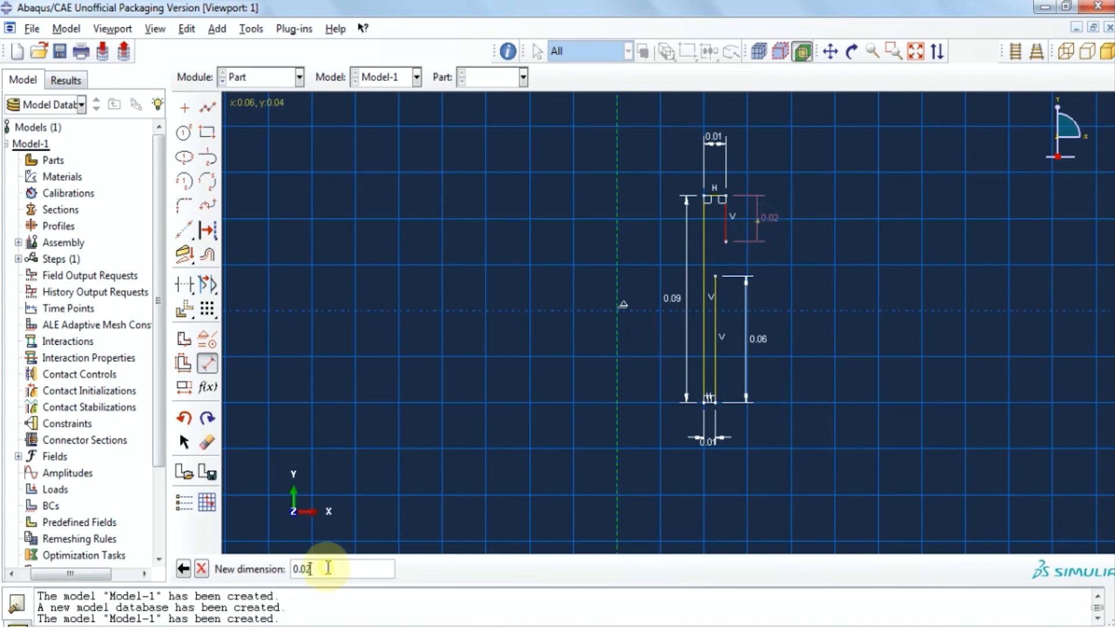
key(Return)
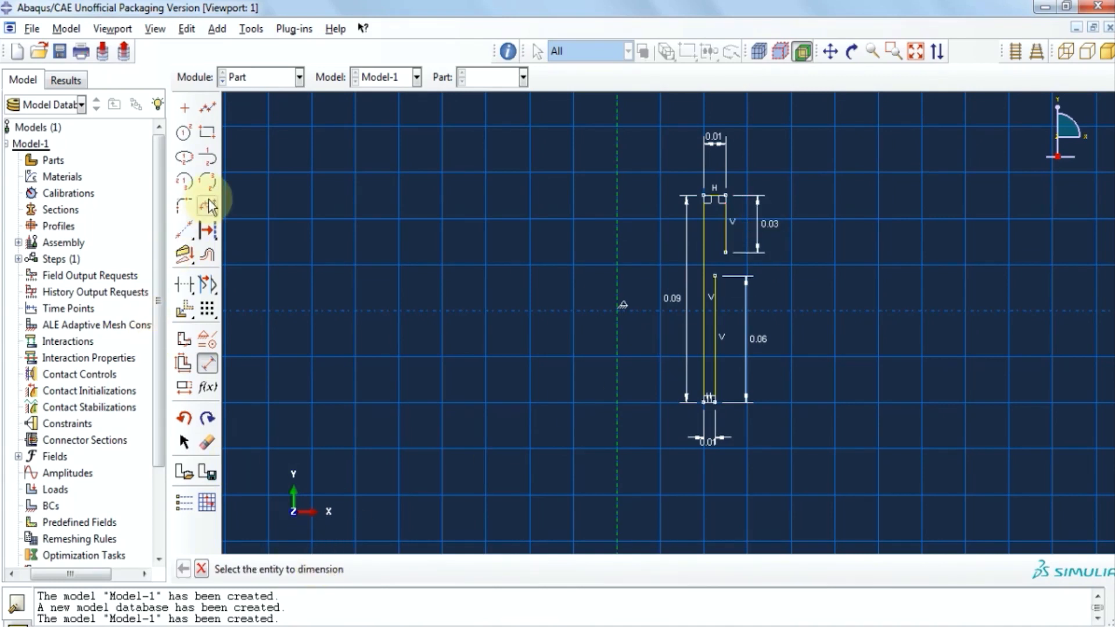
Draw an arc from the top of the 0.06 line to the end of the 0.03 line.
click(208, 157)
scroll(760, 307, up, 2)
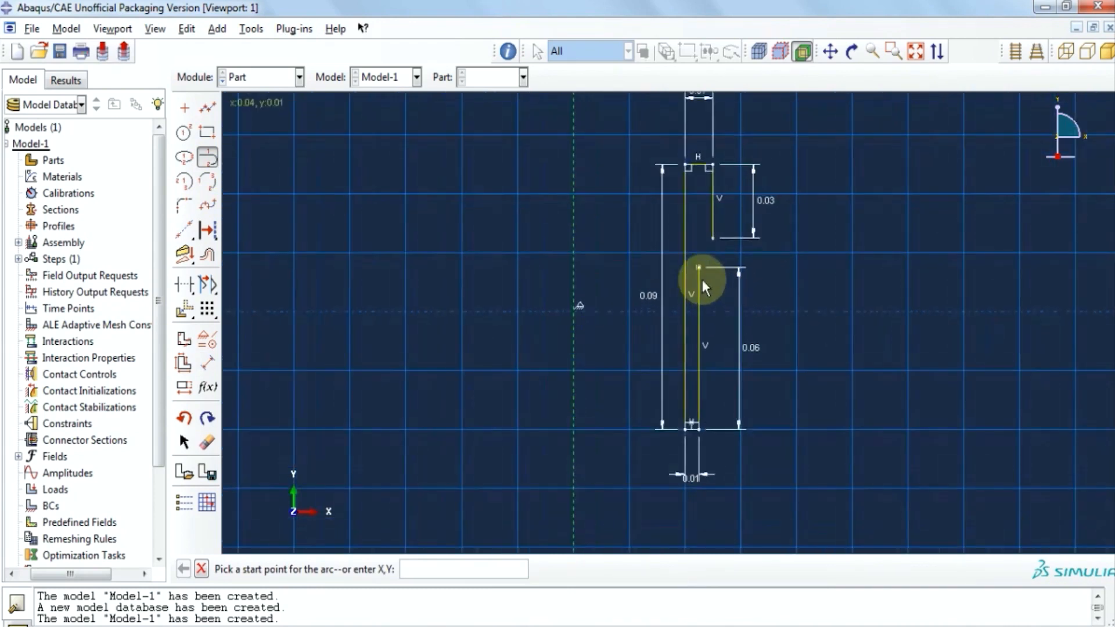
click(699, 269)
click(712, 235)
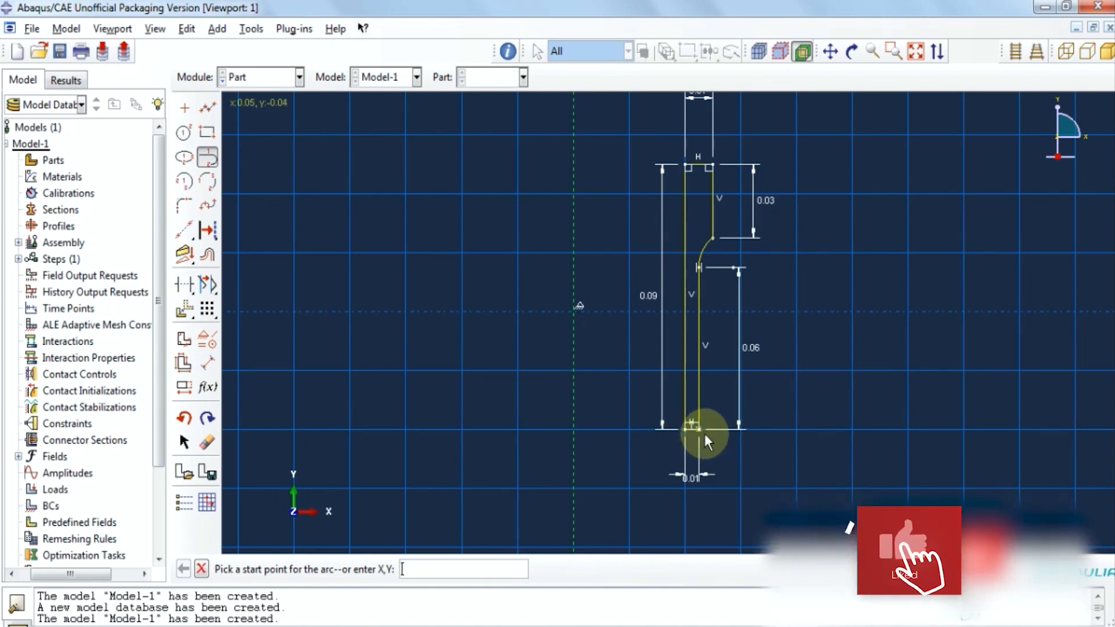
scroll(659, 433, up, 5)
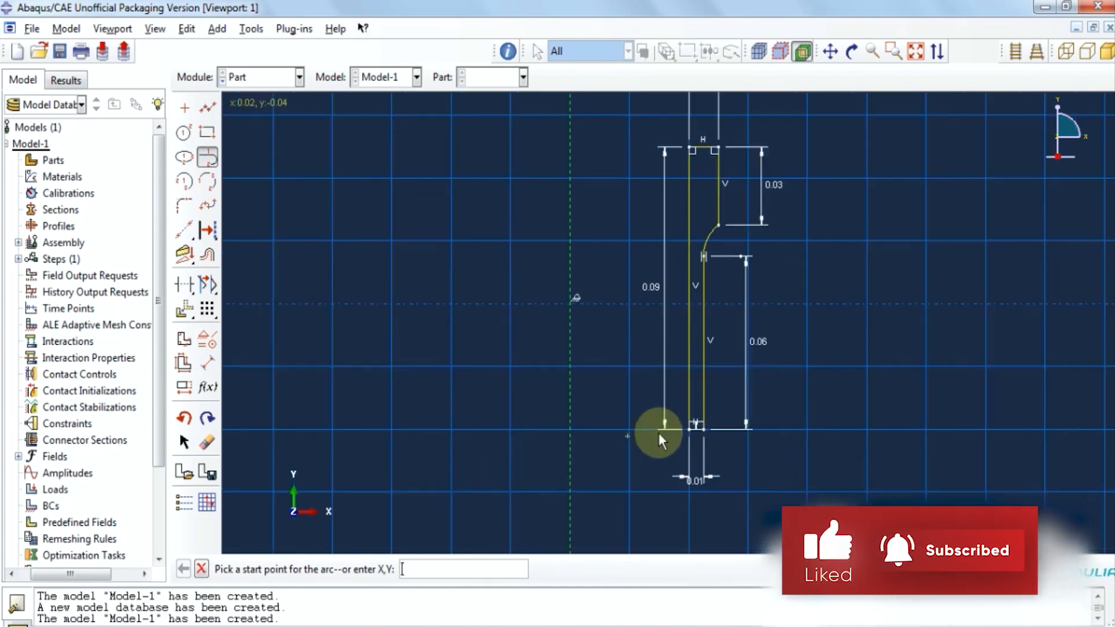
Set the short bottom segment as construction geometry.
click(207, 231)
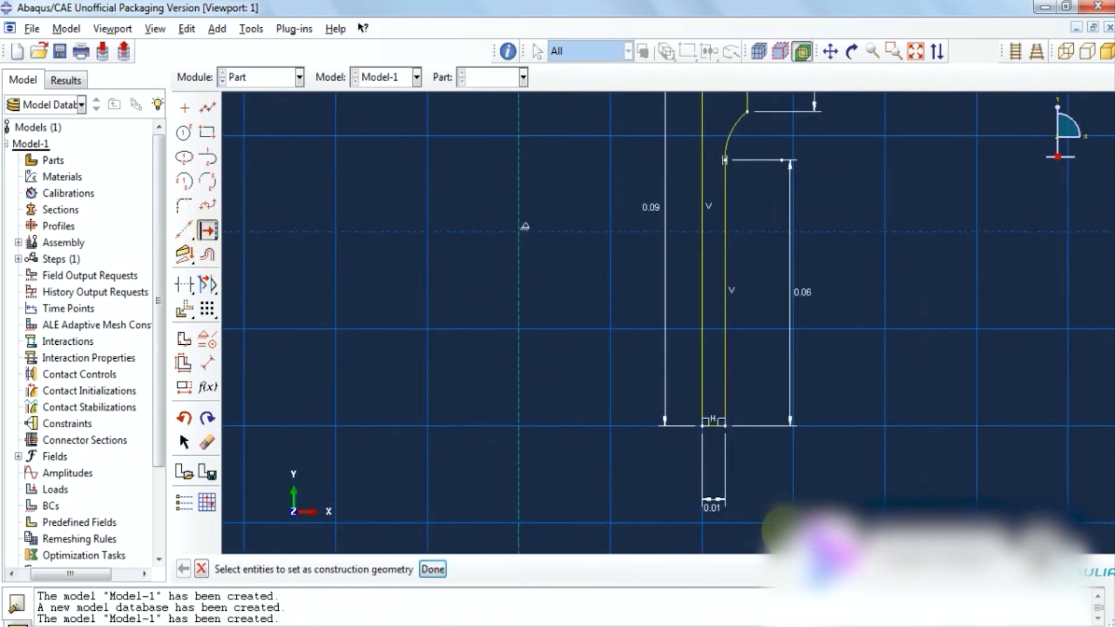
scroll(720, 435, up, 4)
click(704, 415)
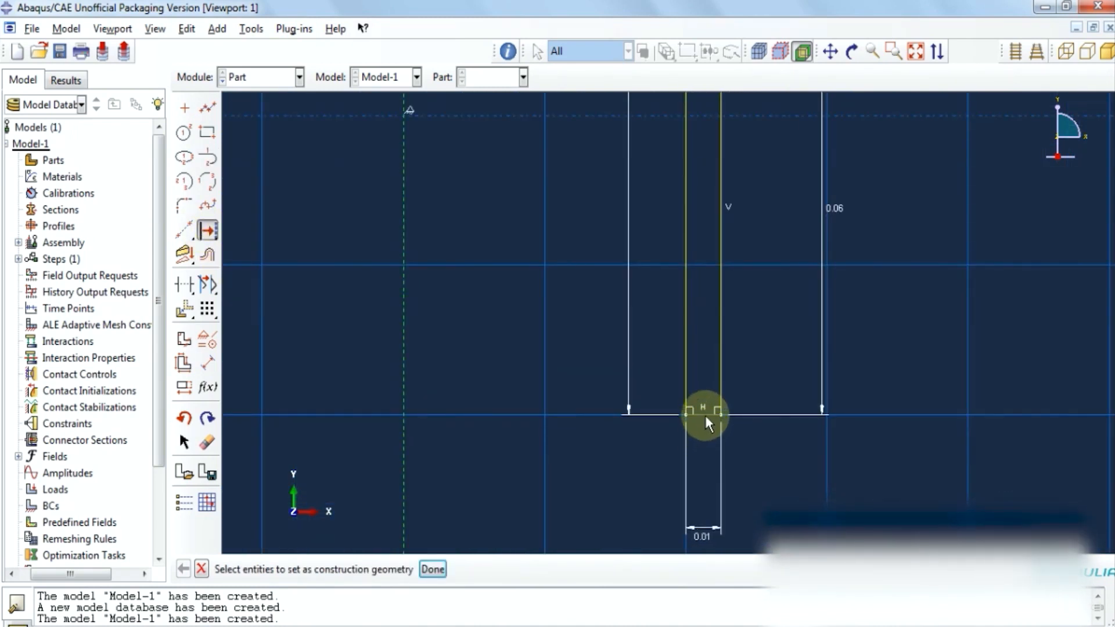
click(433, 569)
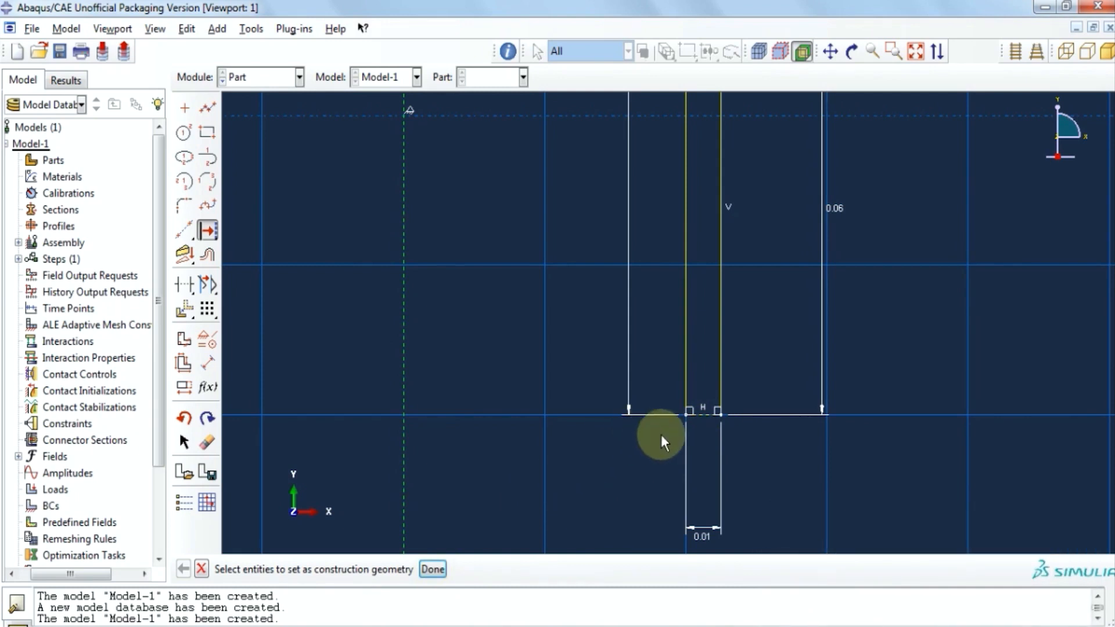
scroll(661, 435, down, 4)
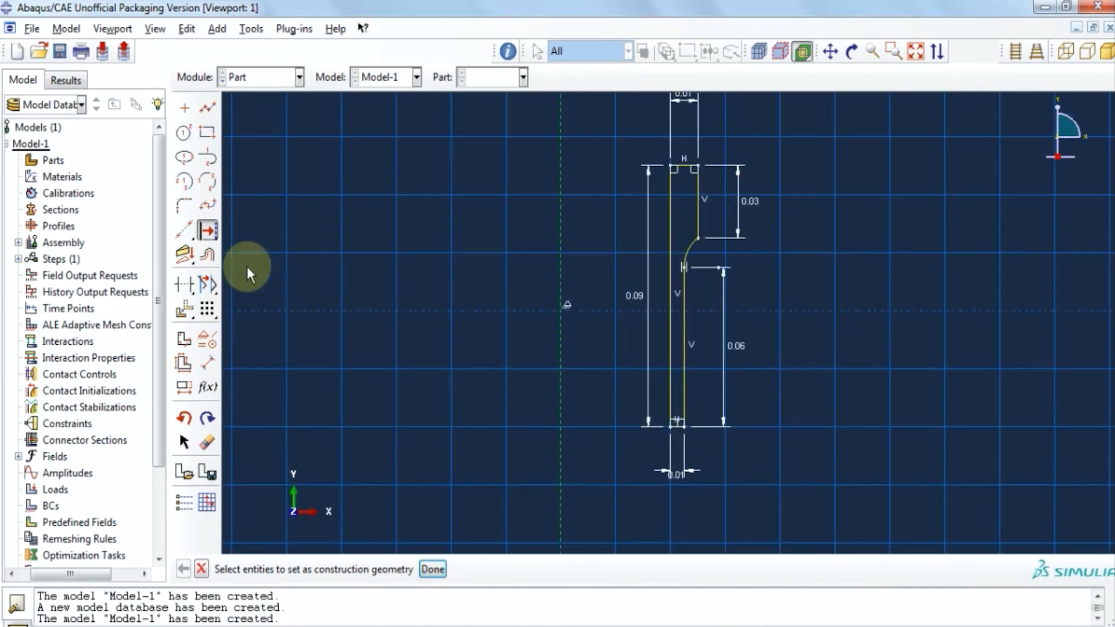
Start a mirror copy using the short bottom segment as the mirror line.
click(198, 31)
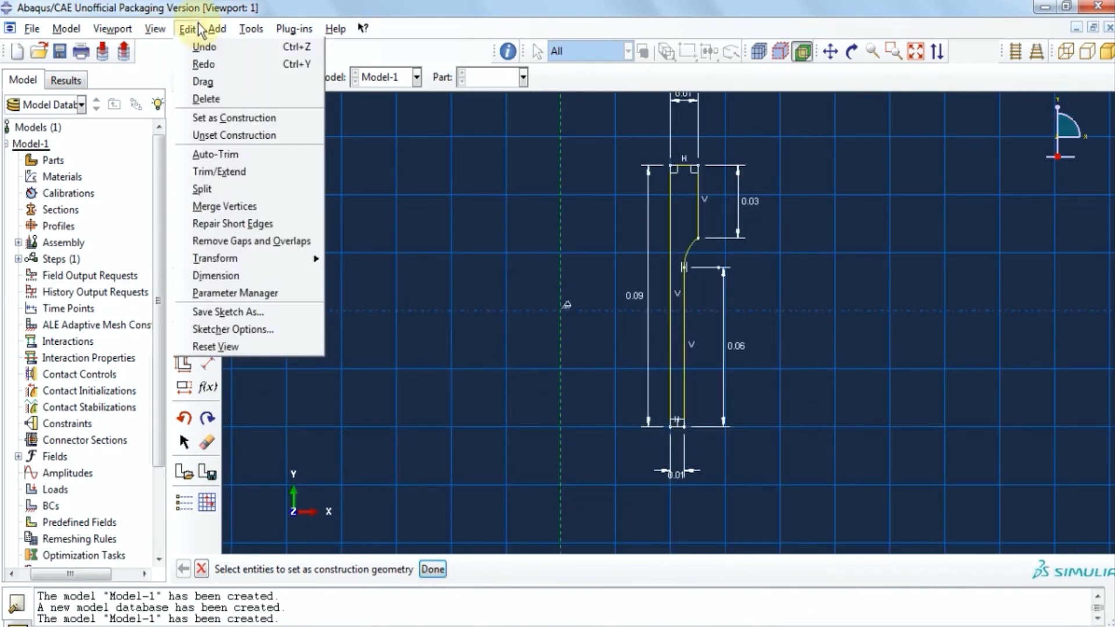
mouse_move(272, 260)
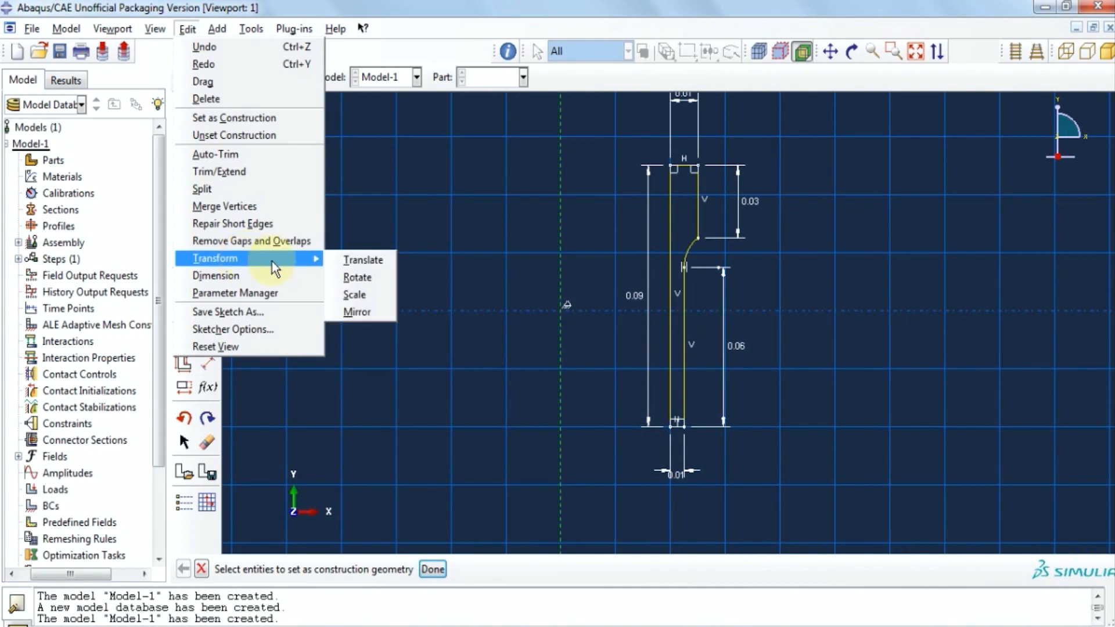
click(357, 312)
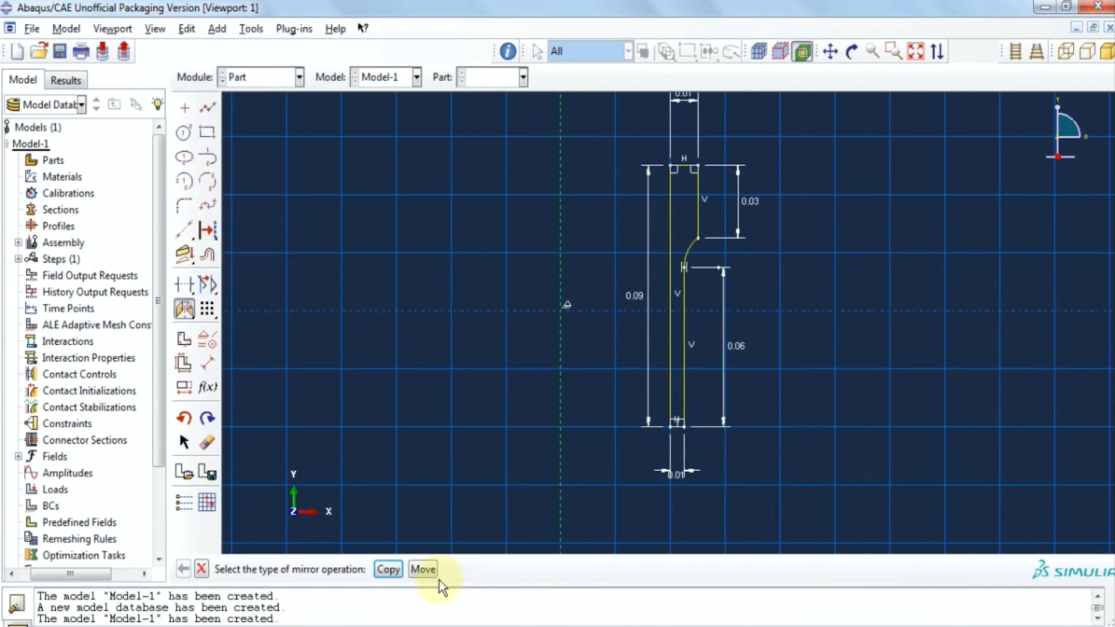
click(388, 569)
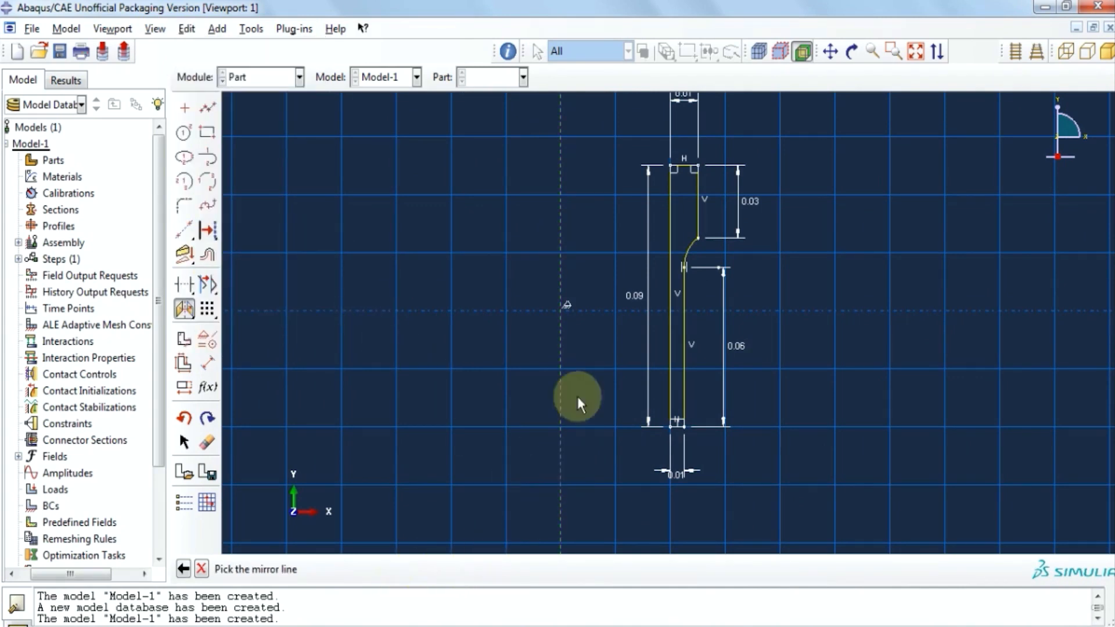
scroll(639, 417, up, 3)
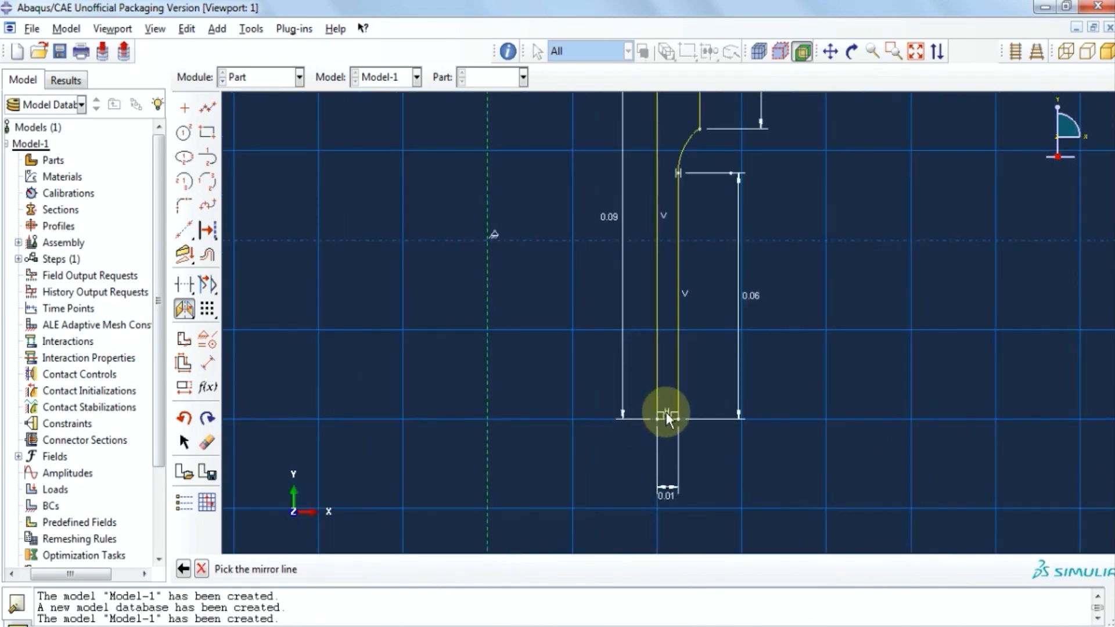
scroll(671, 421, up, 5)
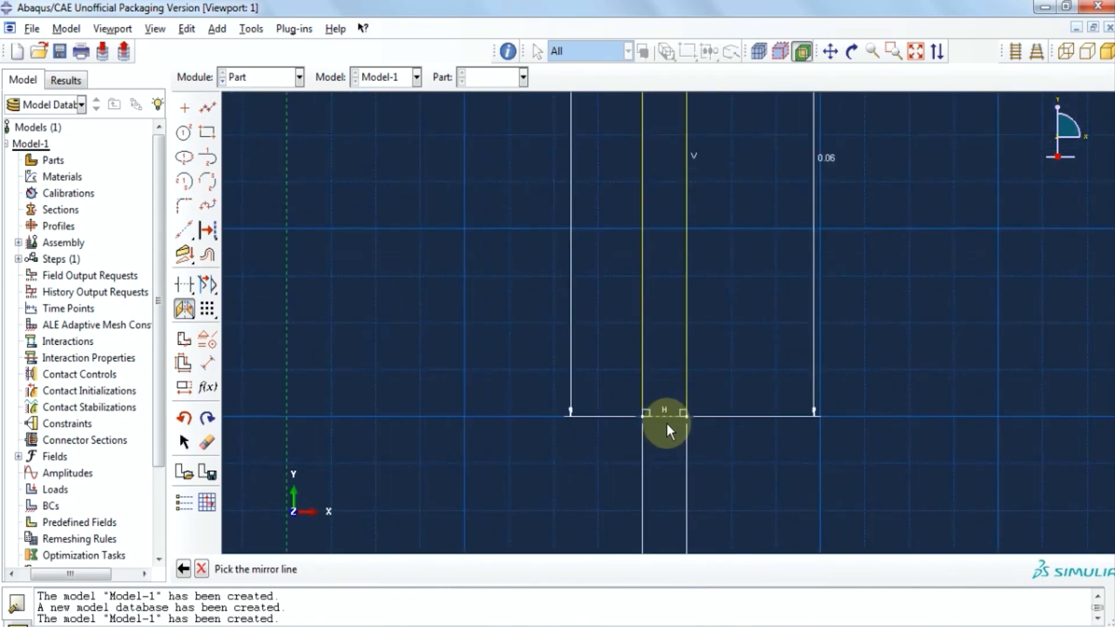
click(666, 416)
scroll(727, 452, down, 5)
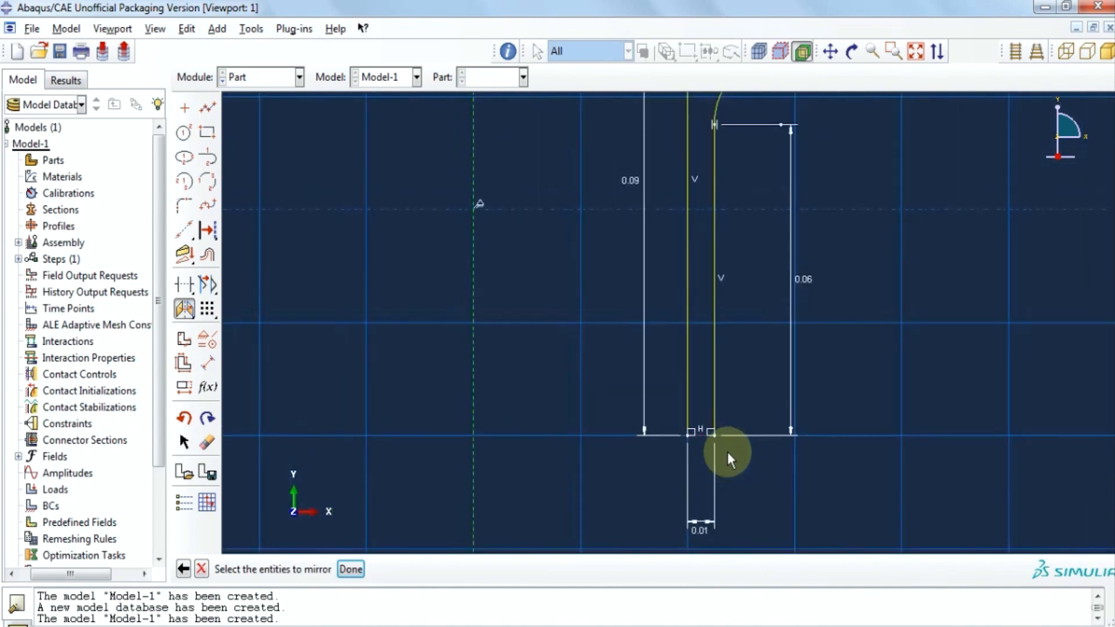
scroll(758, 137, down, 2)
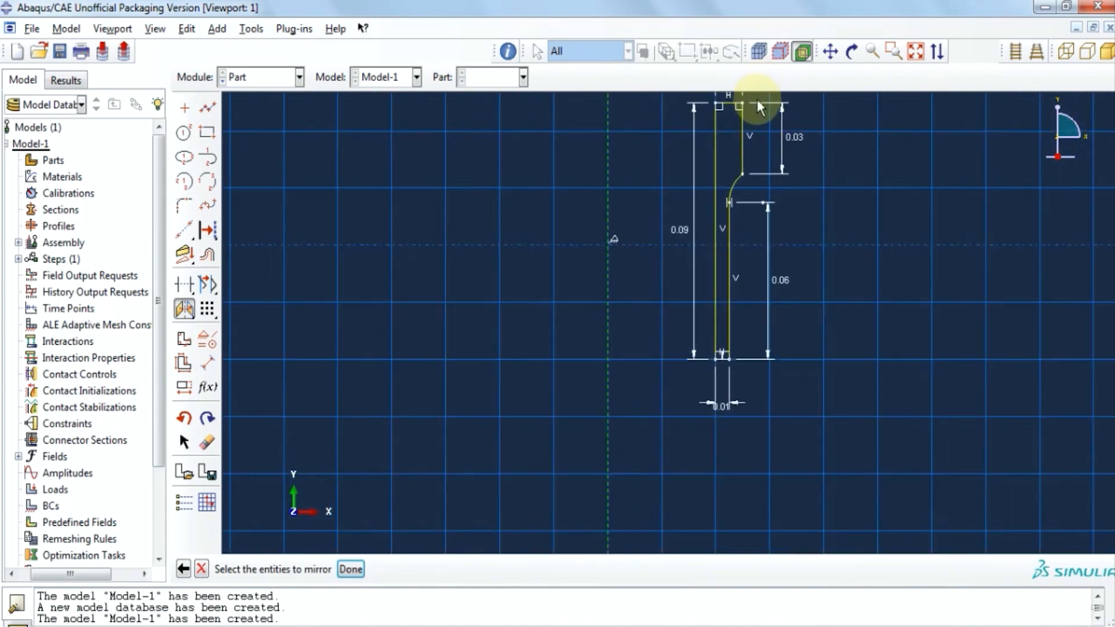
scroll(754, 105, up, 3)
Mirror the four profile lines and the arc to create the lower half.
click(699, 154)
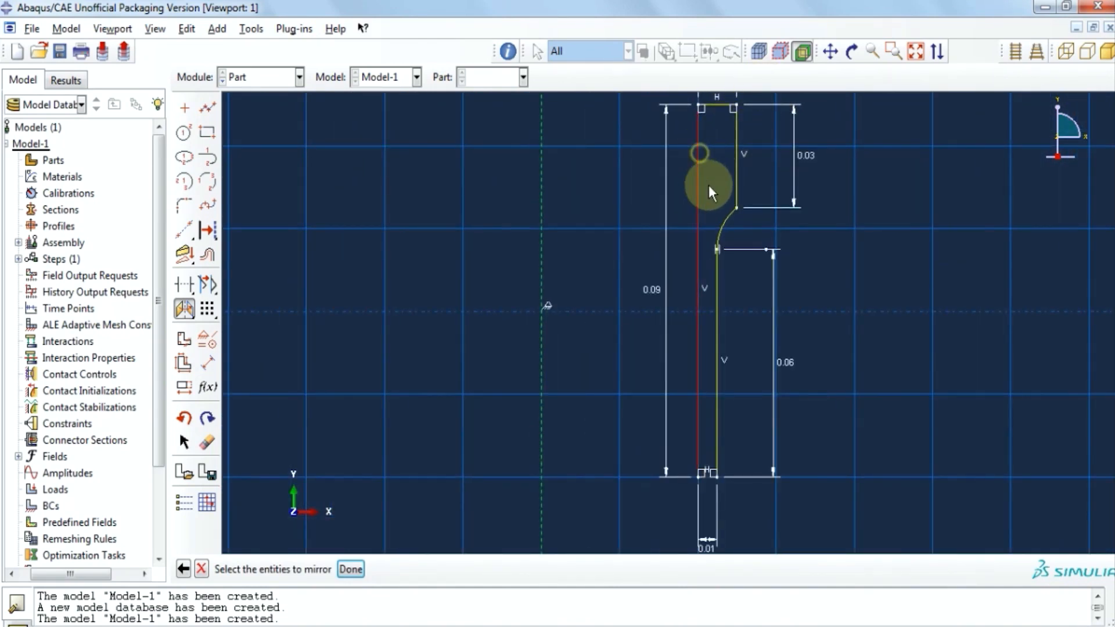
click(719, 107)
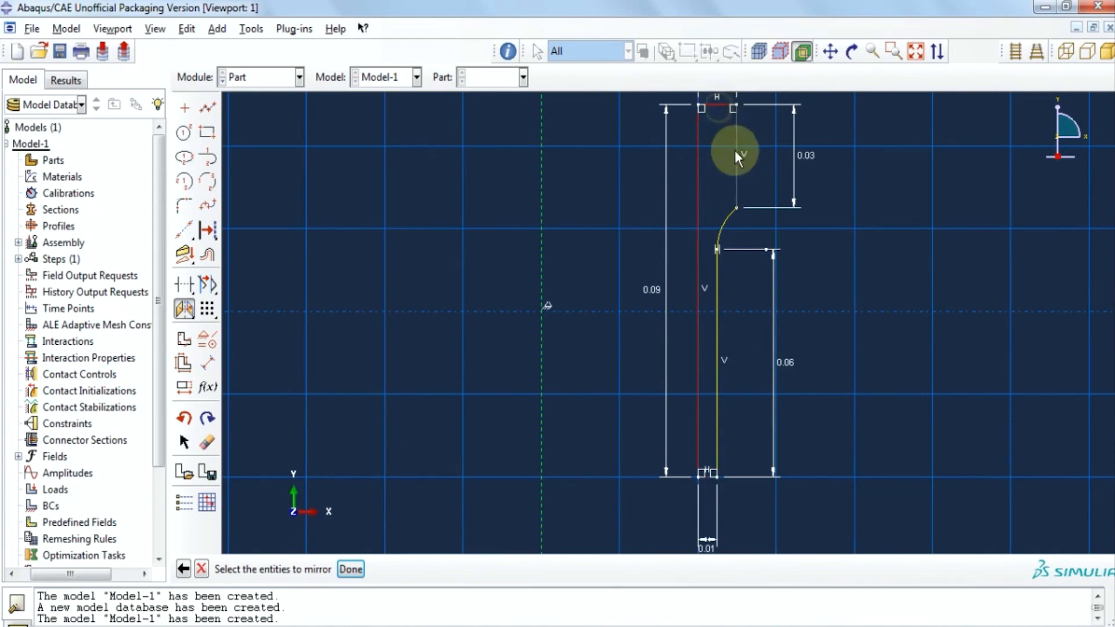
click(736, 168)
click(724, 221)
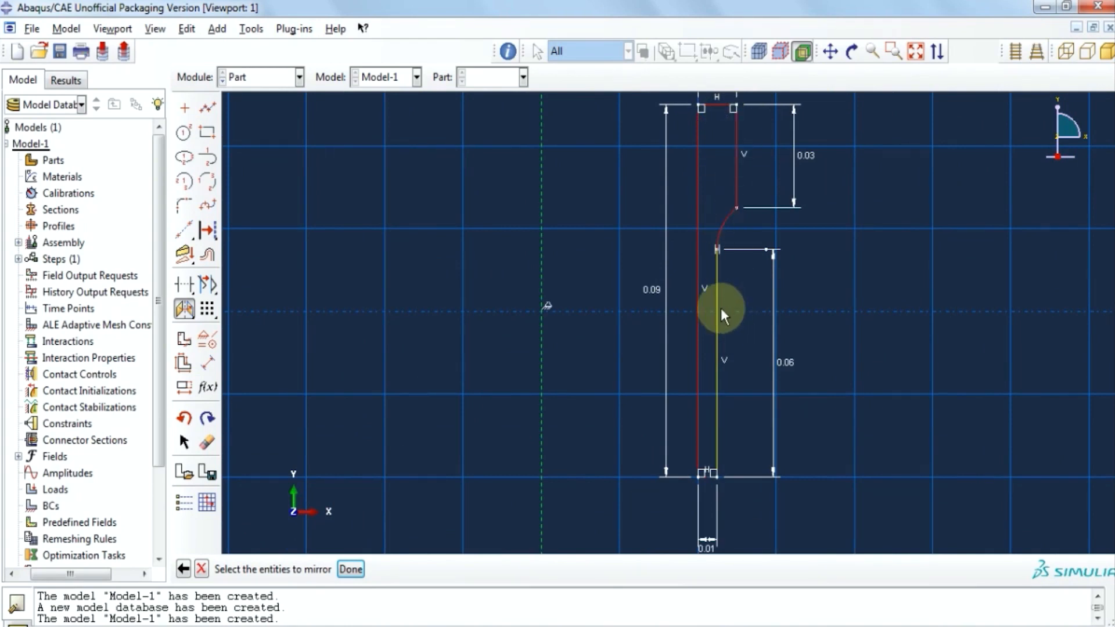
click(719, 309)
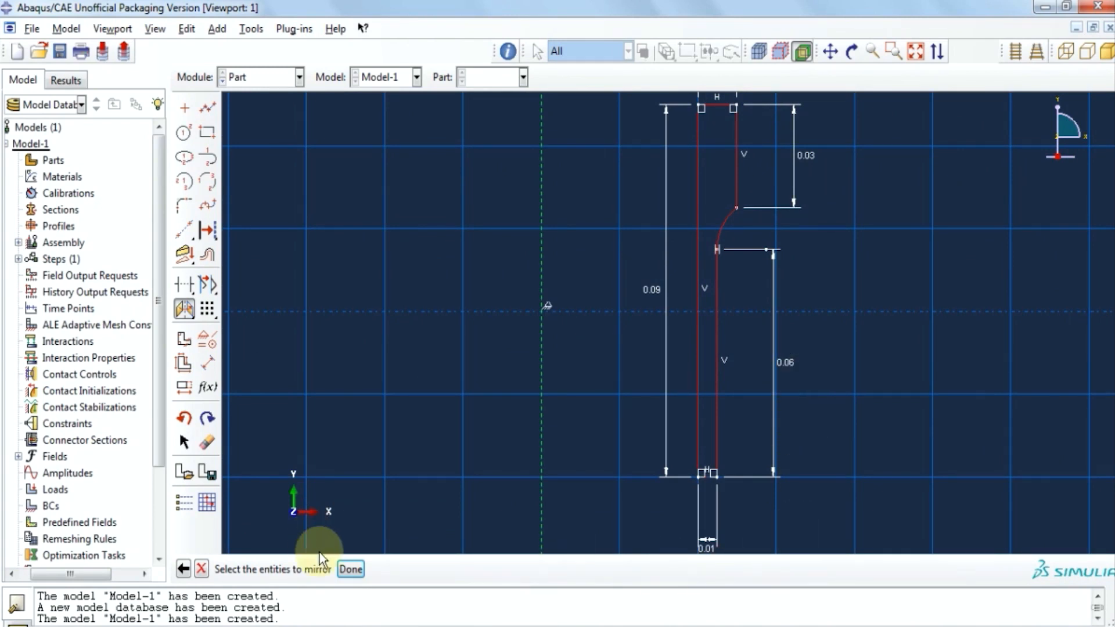
click(351, 569)
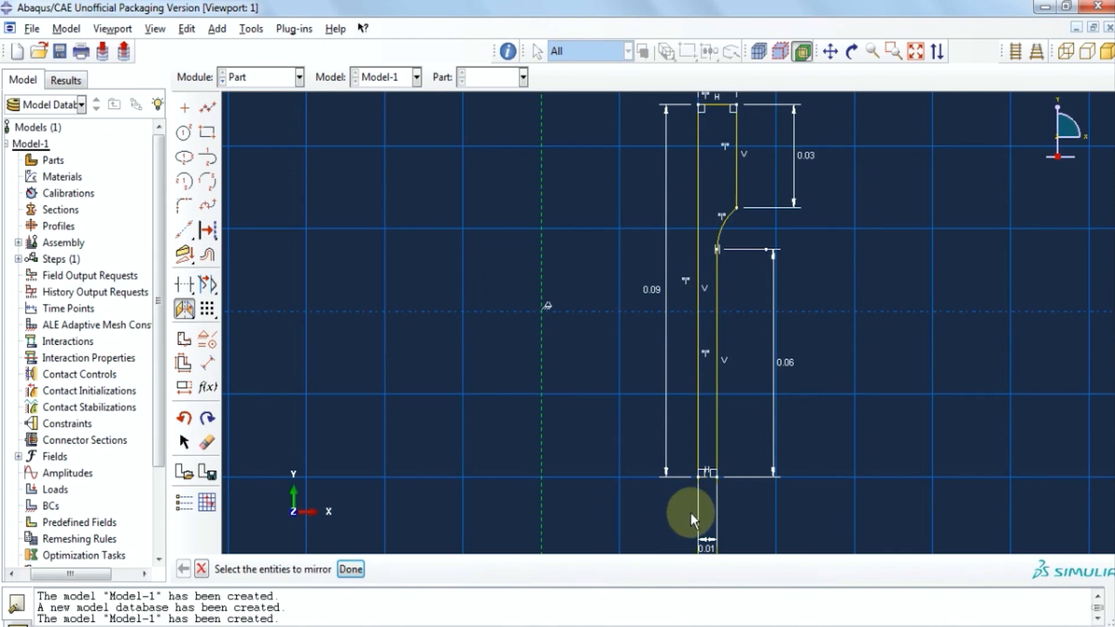
scroll(745, 433, up, 4)
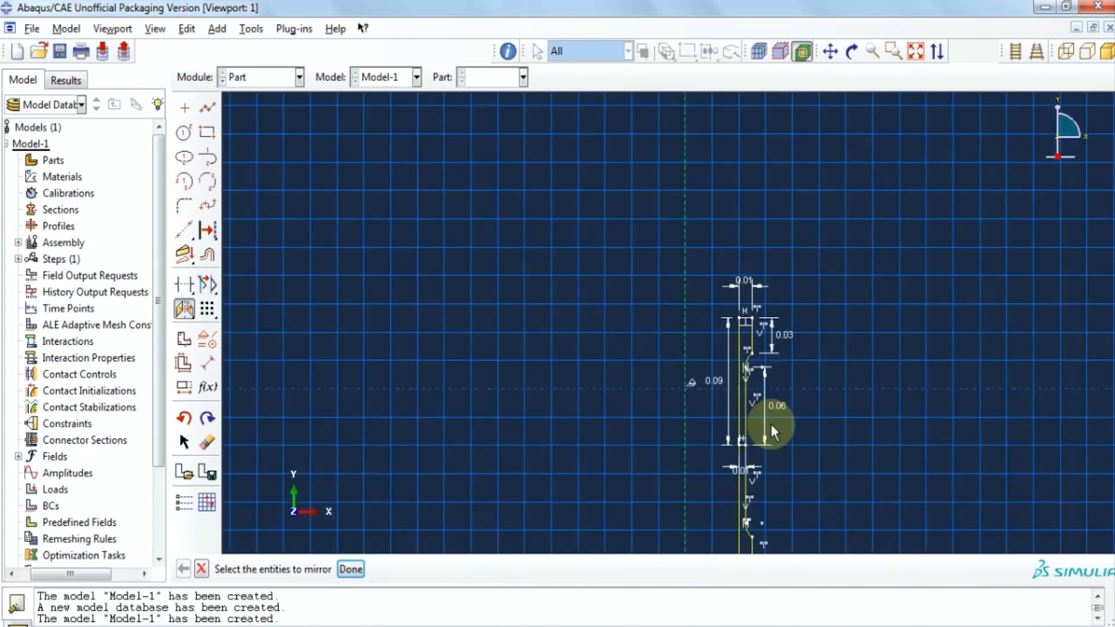
scroll(752, 458, down, 5)
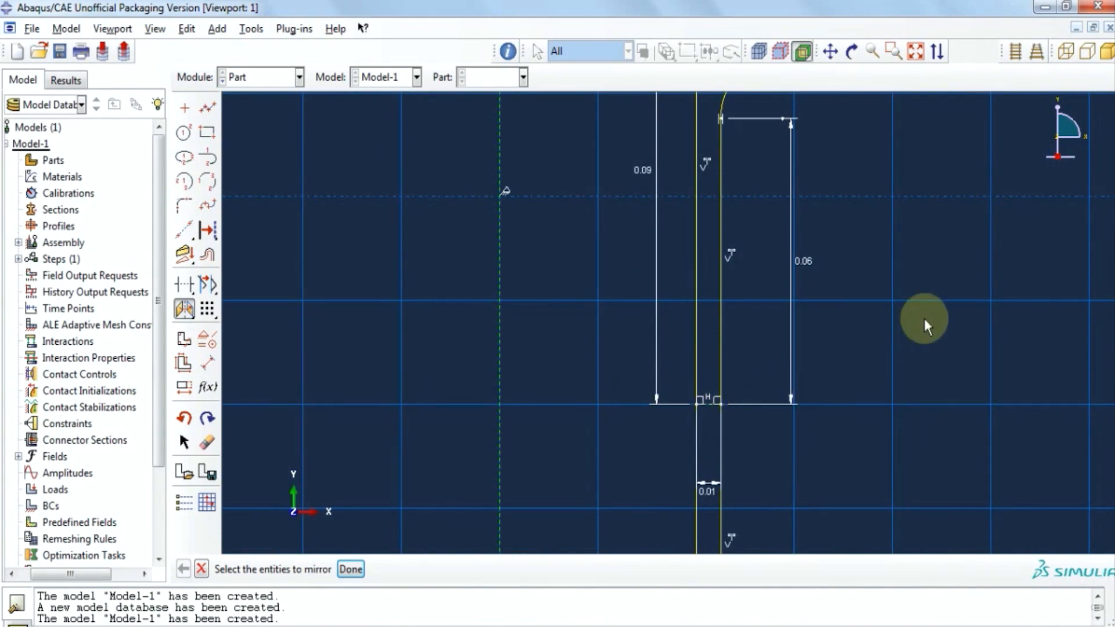
scroll(924, 319, up, 5)
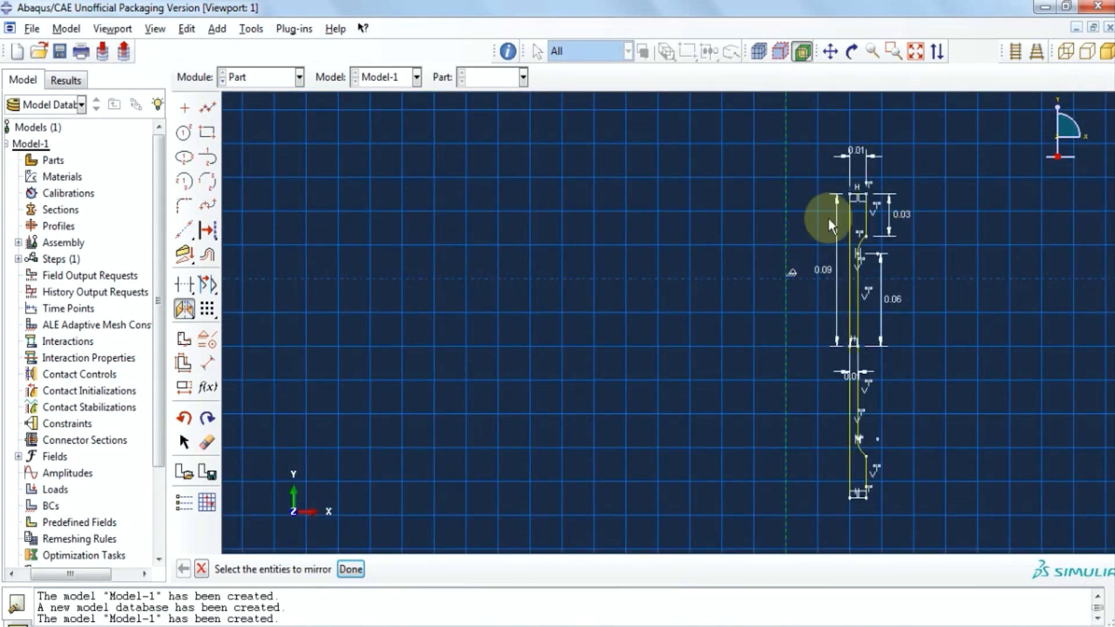
scroll(884, 211, down, 2)
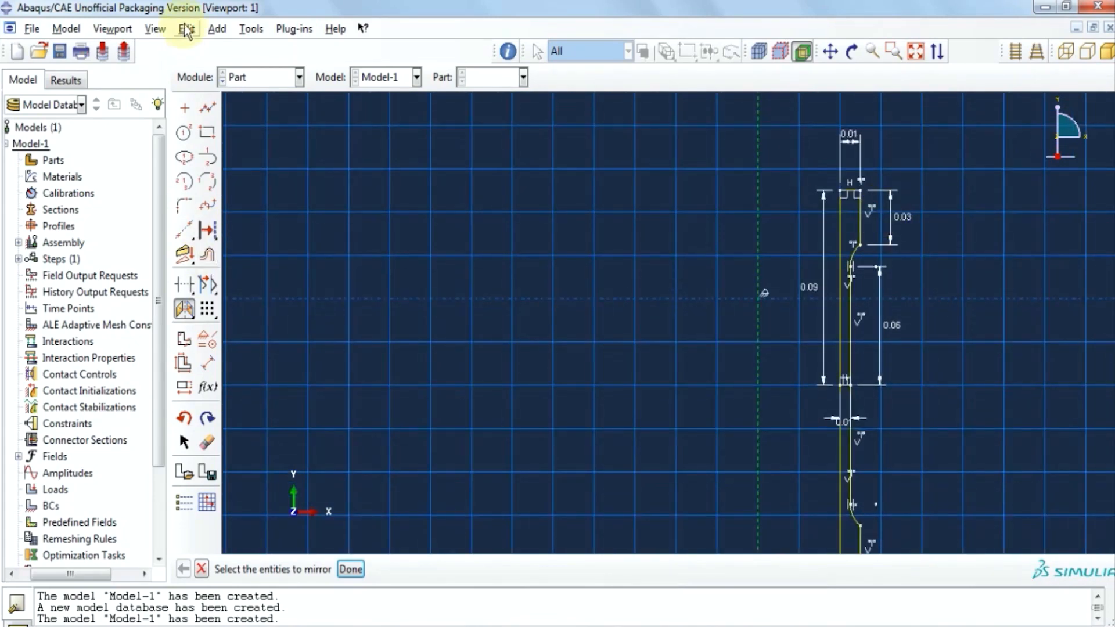
Move the whole profile left onto the dashed centerline and finish the section sketch.
click(187, 28)
mouse_move(304, 256)
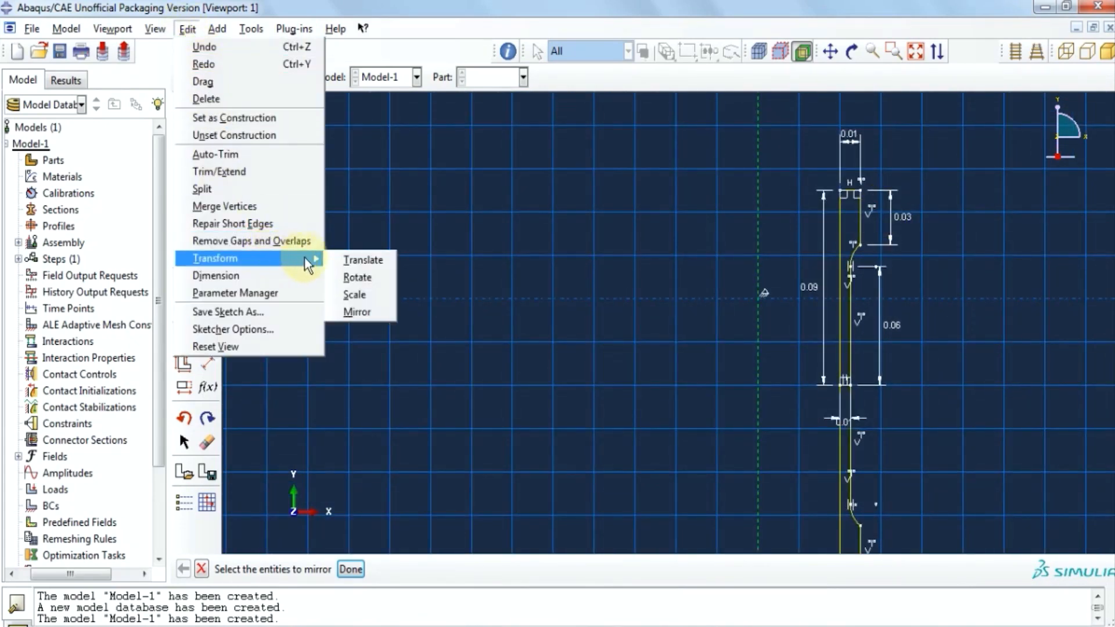
click(348, 261)
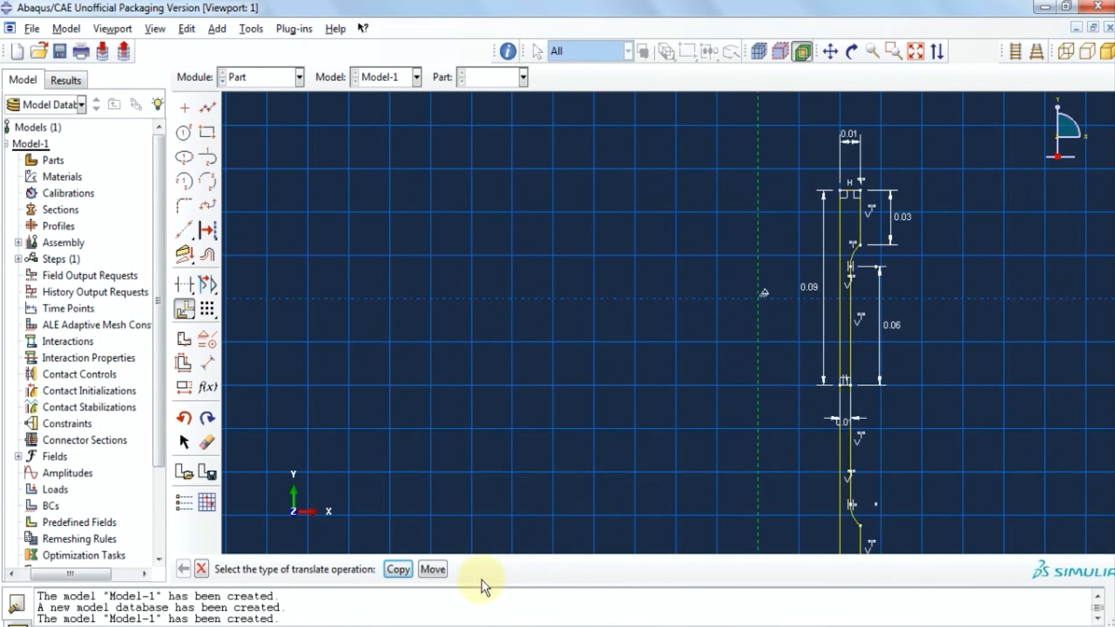
click(420, 574)
scroll(743, 346, up, 1)
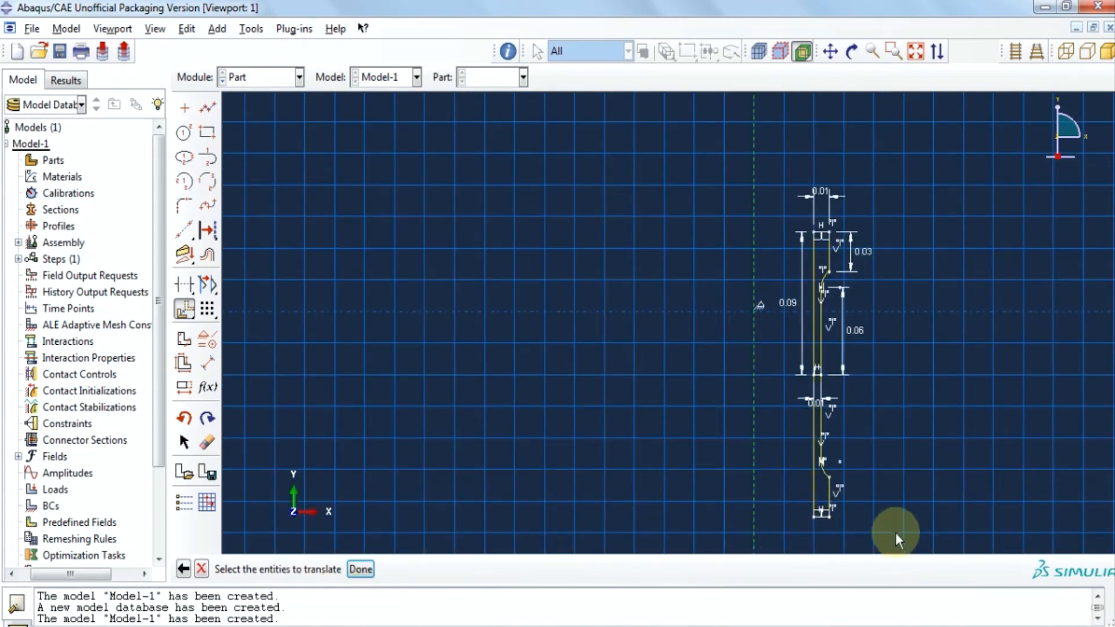
mouse_move(892, 531)
mouse_down()
mouse_move(855, 452)
mouse_move(776, 175)
mouse_up()
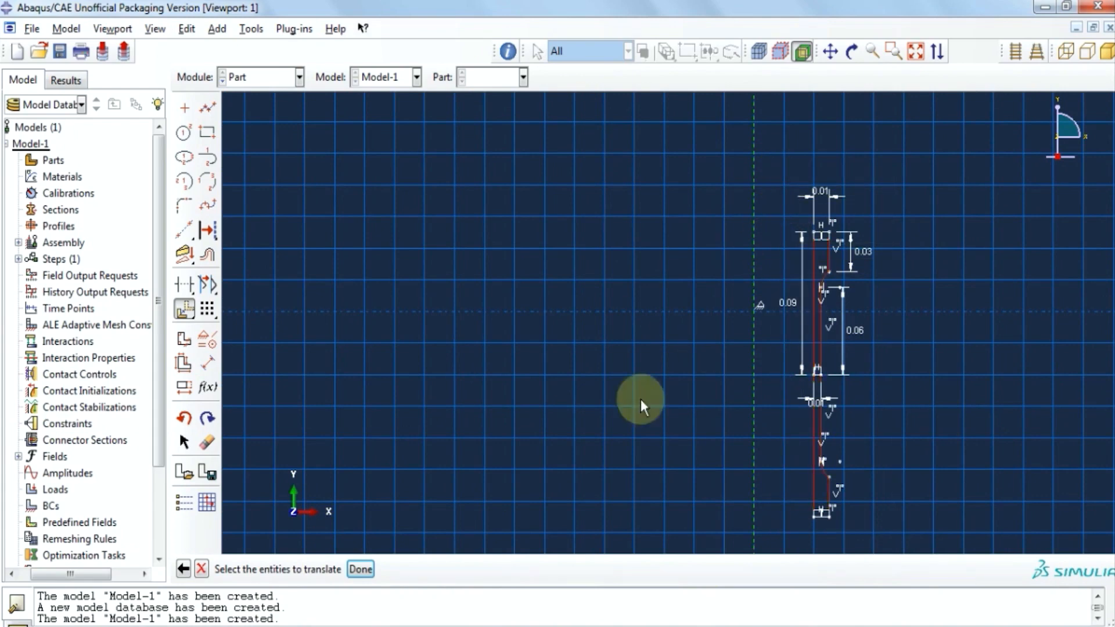
click(367, 568)
scroll(811, 239, down, 2)
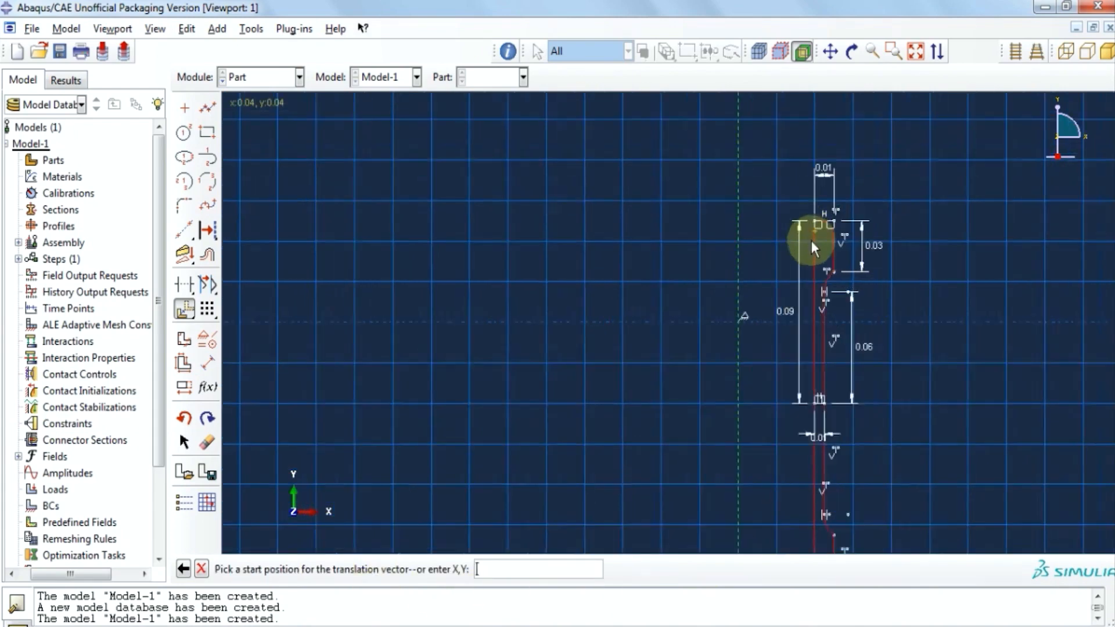
click(815, 221)
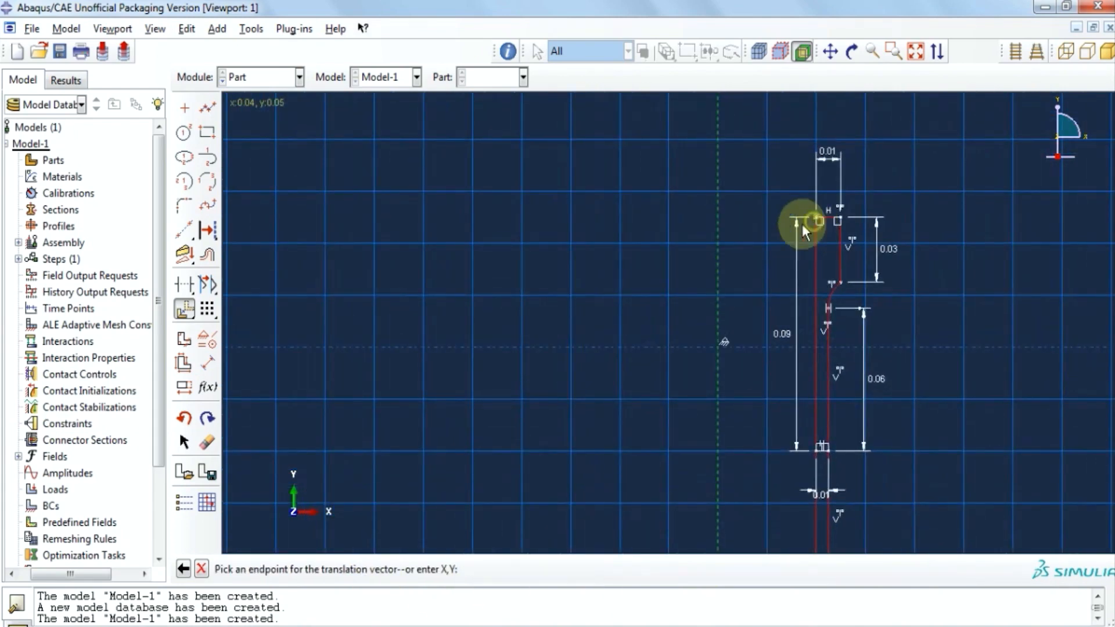
click(720, 215)
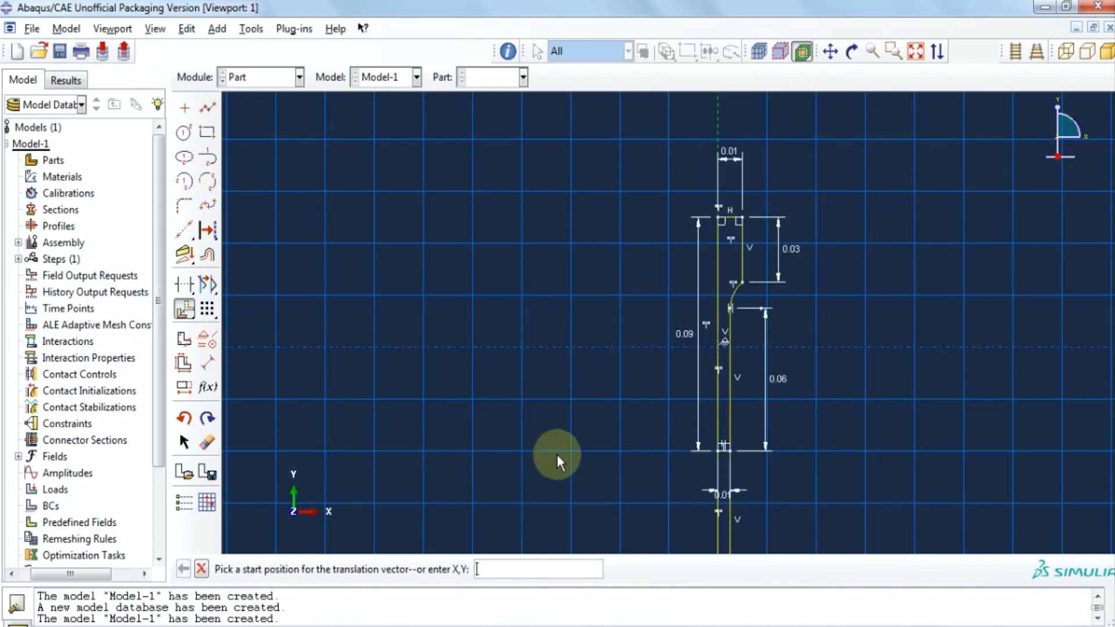
scroll(589, 456, up, 2)
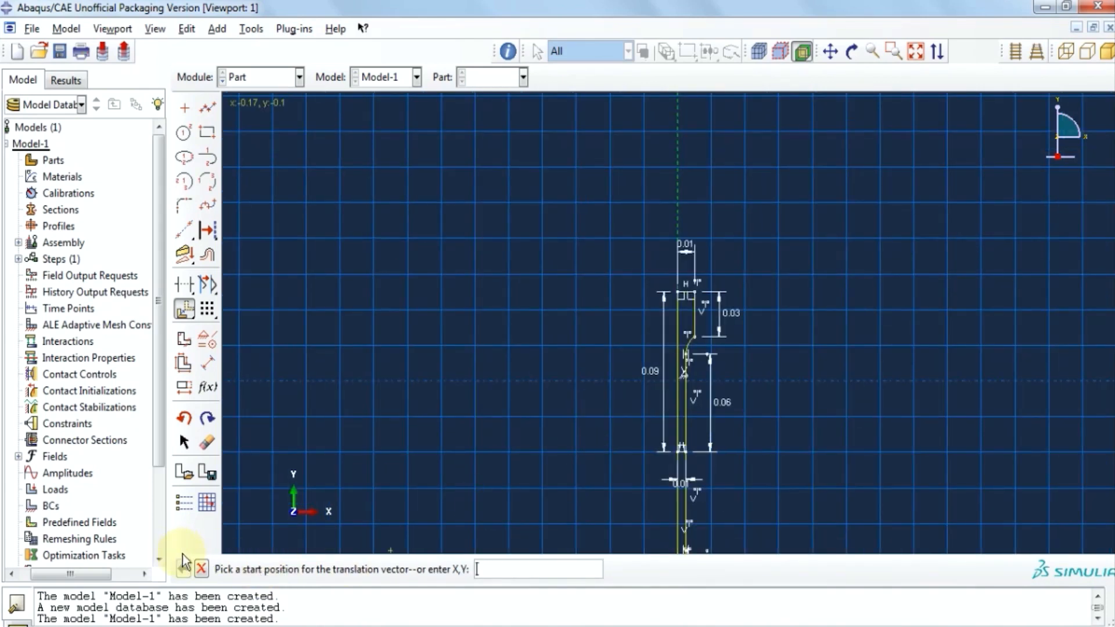
click(201, 570)
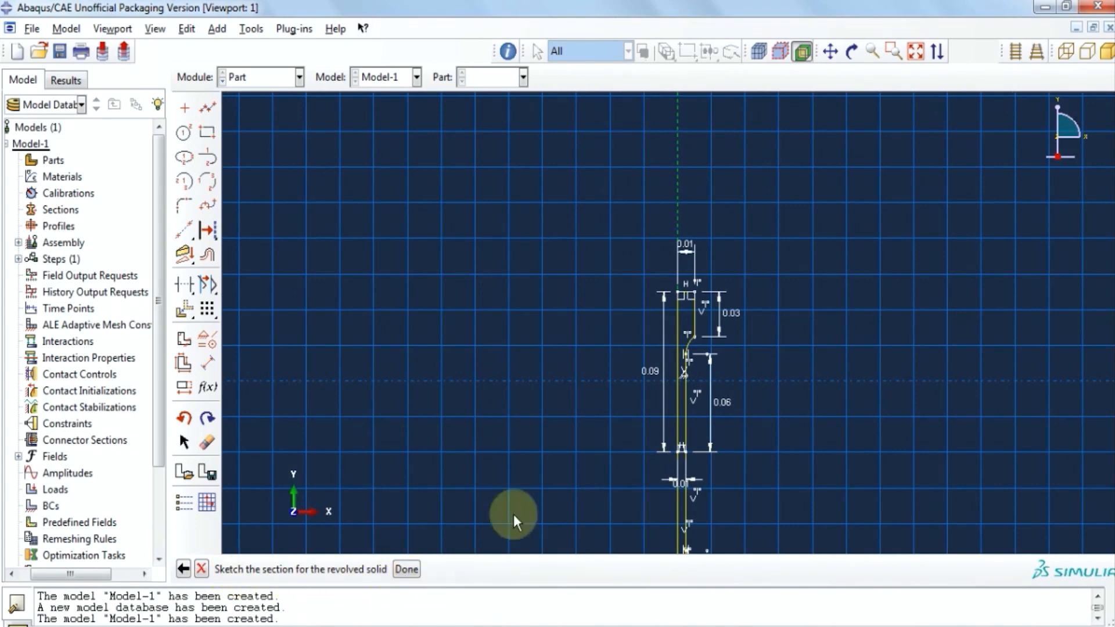
click(406, 569)
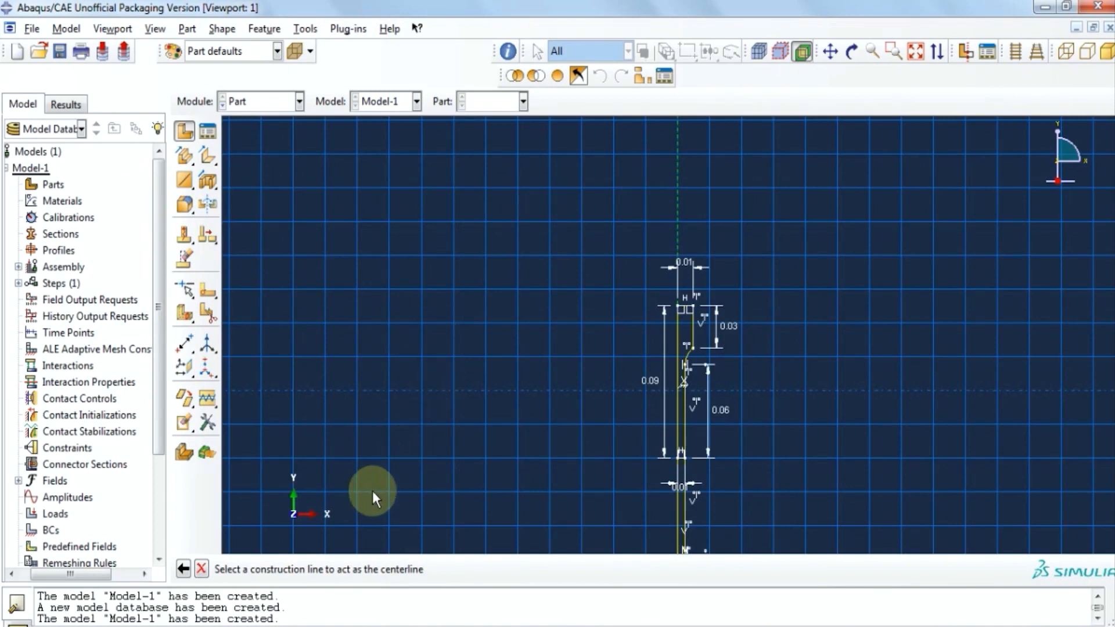
Revolve the profile 360° about the construction line, then switch to the Property module.
click(680, 197)
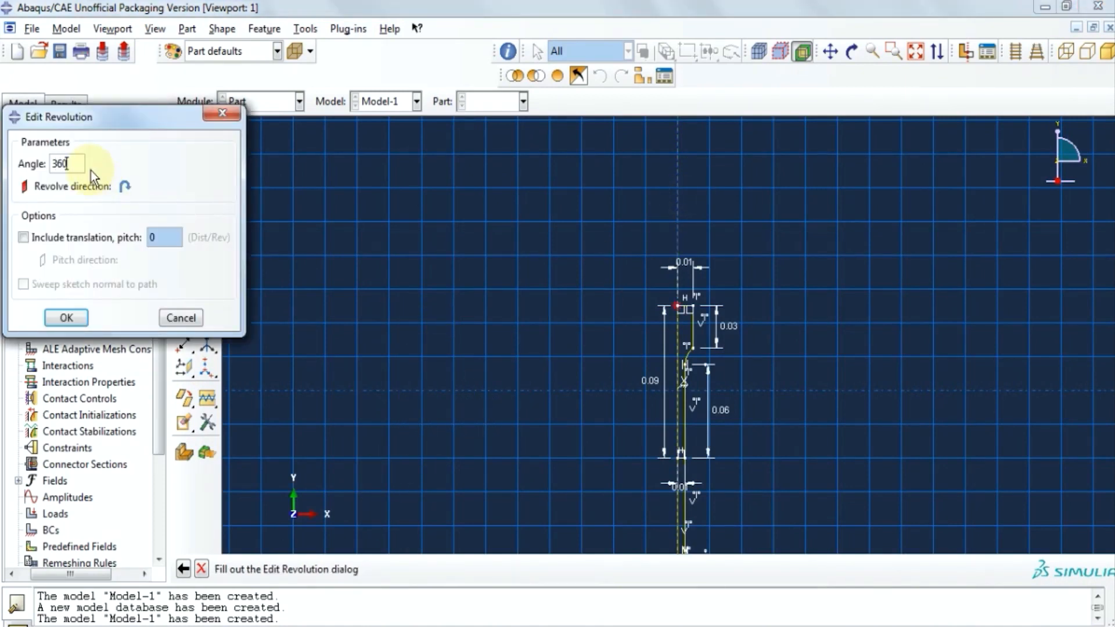
click(66, 317)
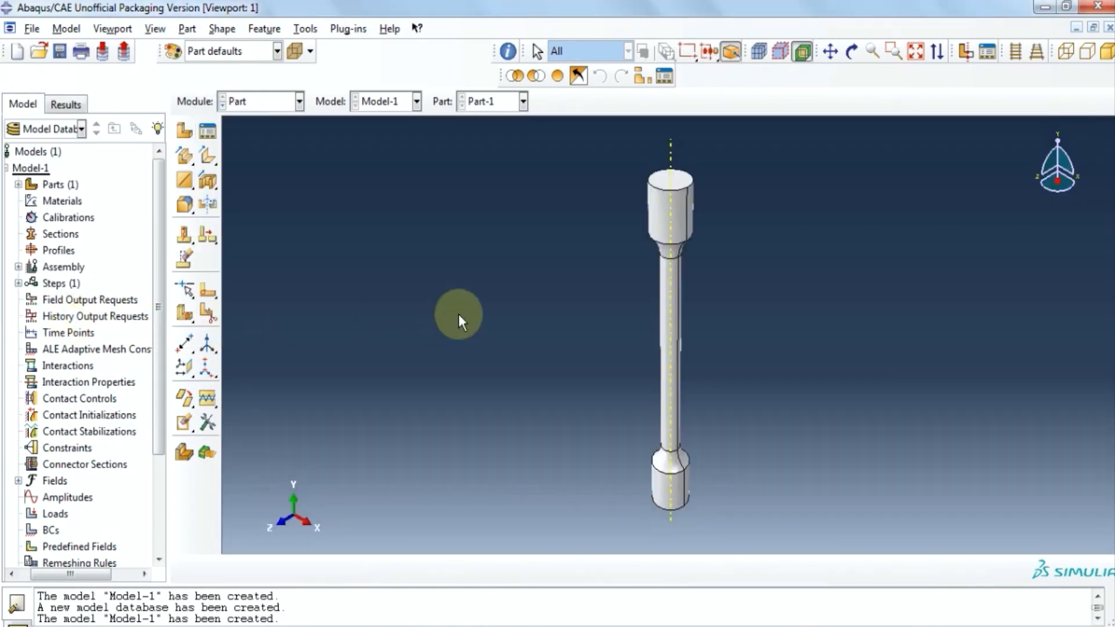
click(300, 101)
click(275, 140)
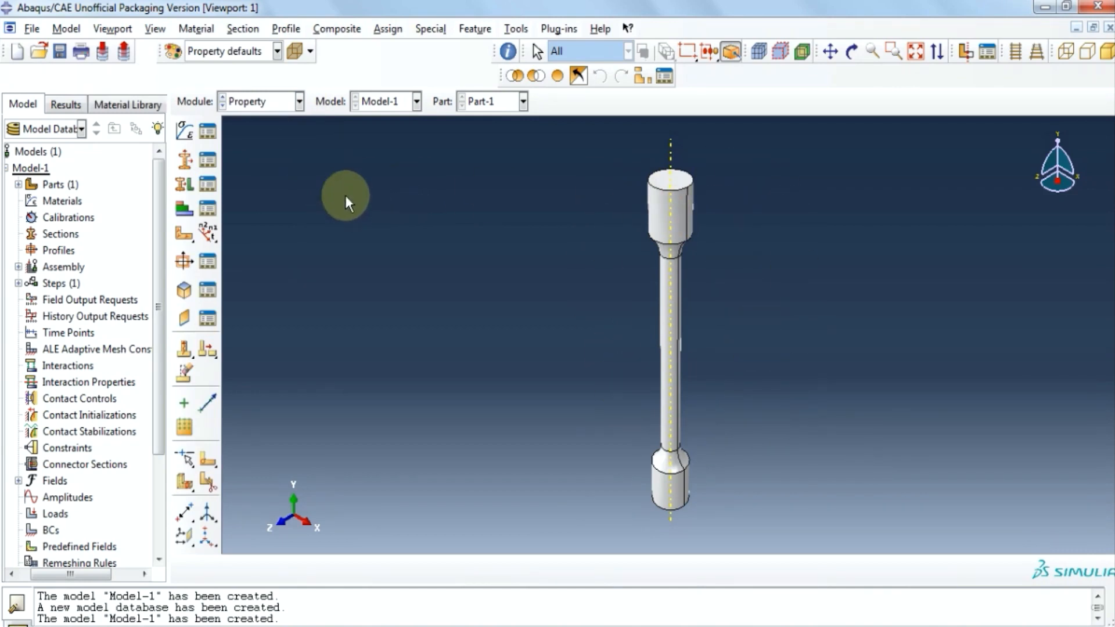
Create material AL with a density of 2700.
click(190, 133)
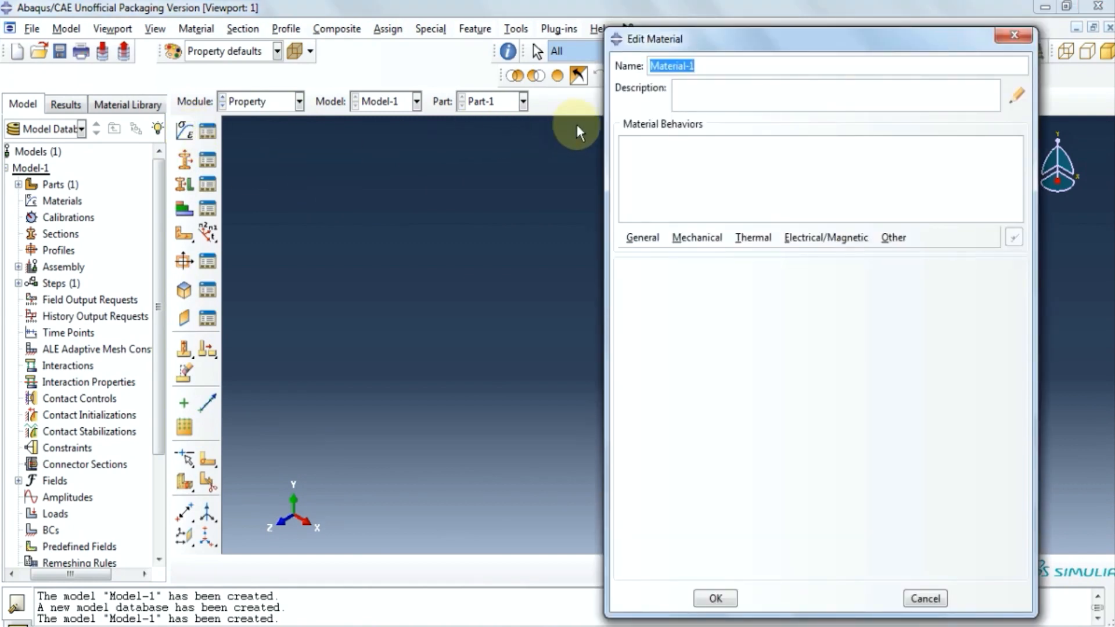
text(AL)
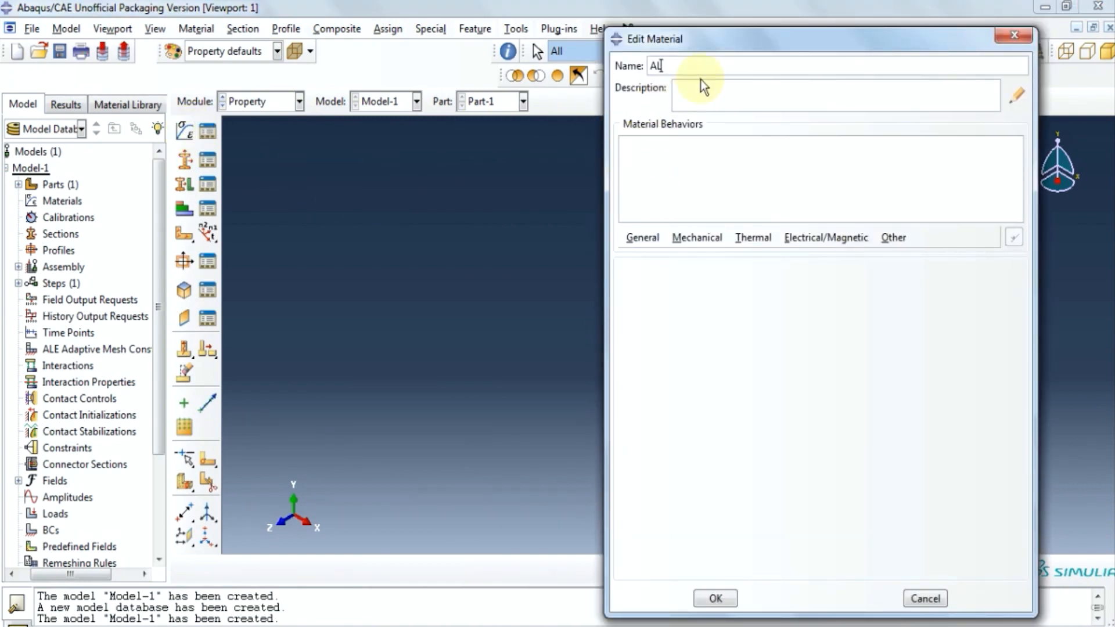
click(643, 238)
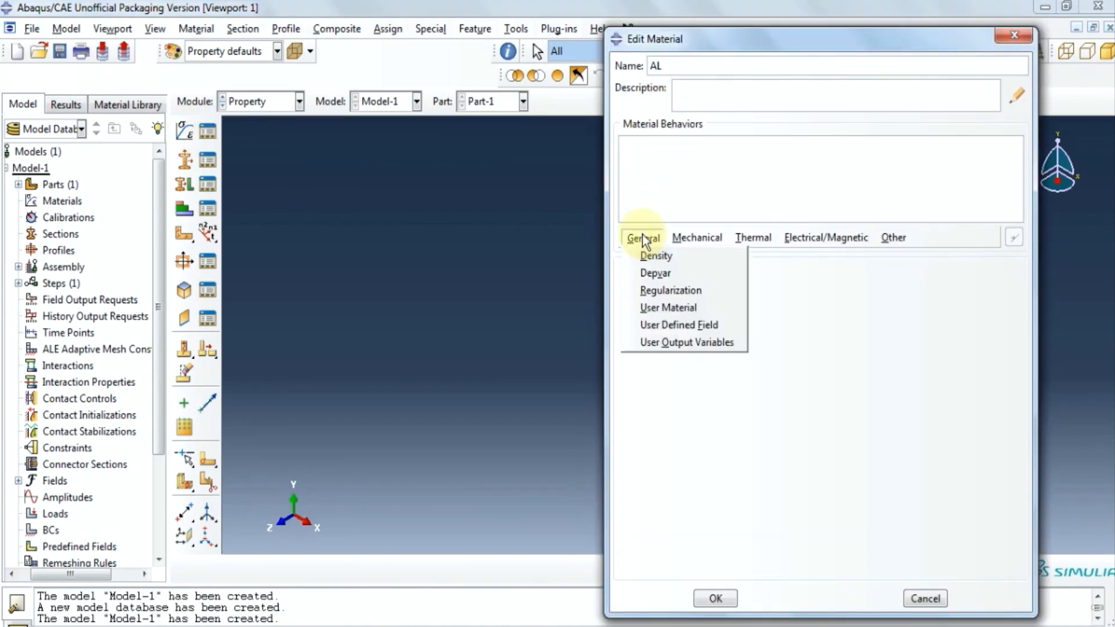
click(655, 254)
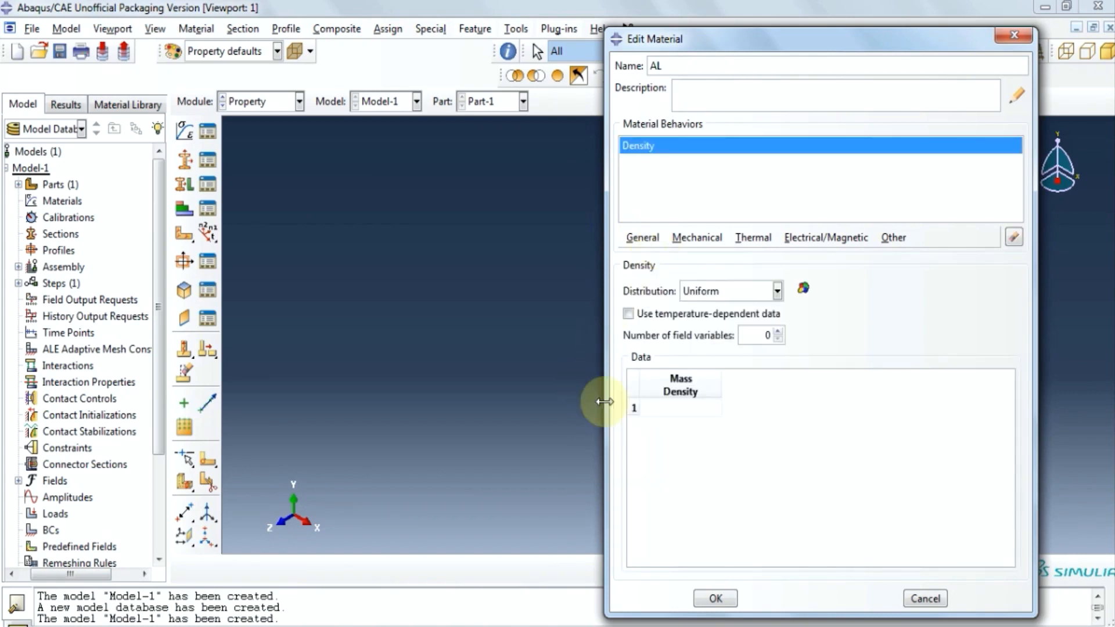
click(676, 408)
text(2700)
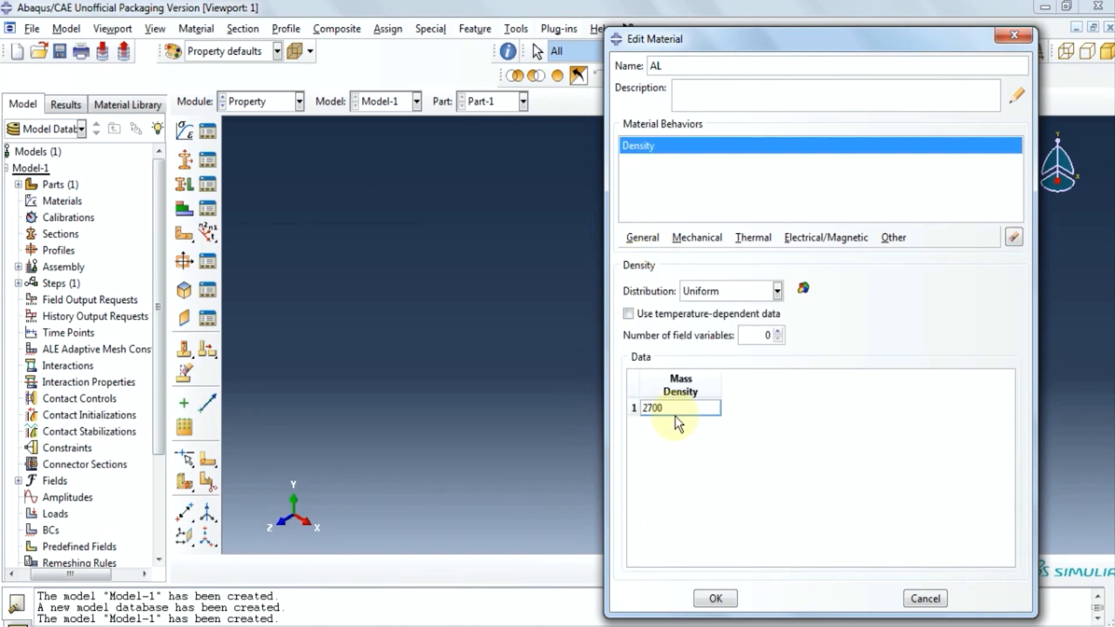
Give AL elastic behaviour with Young's Modulus 7E10 and Poisson's Ratio 0.3.
click(699, 238)
mouse_move(714, 256)
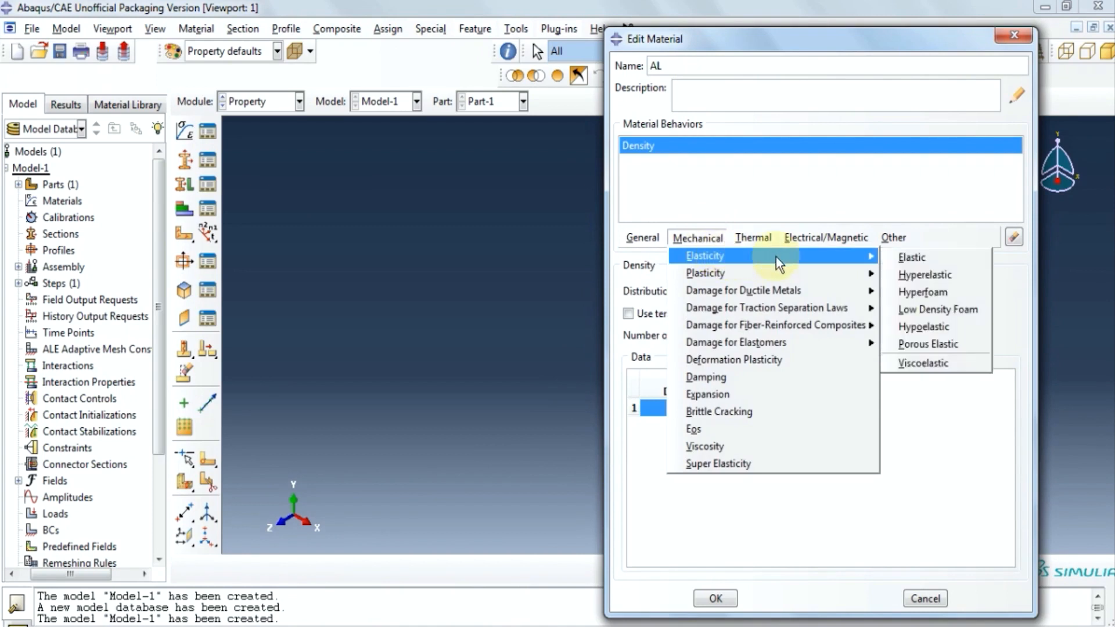
click(909, 259)
click(705, 474)
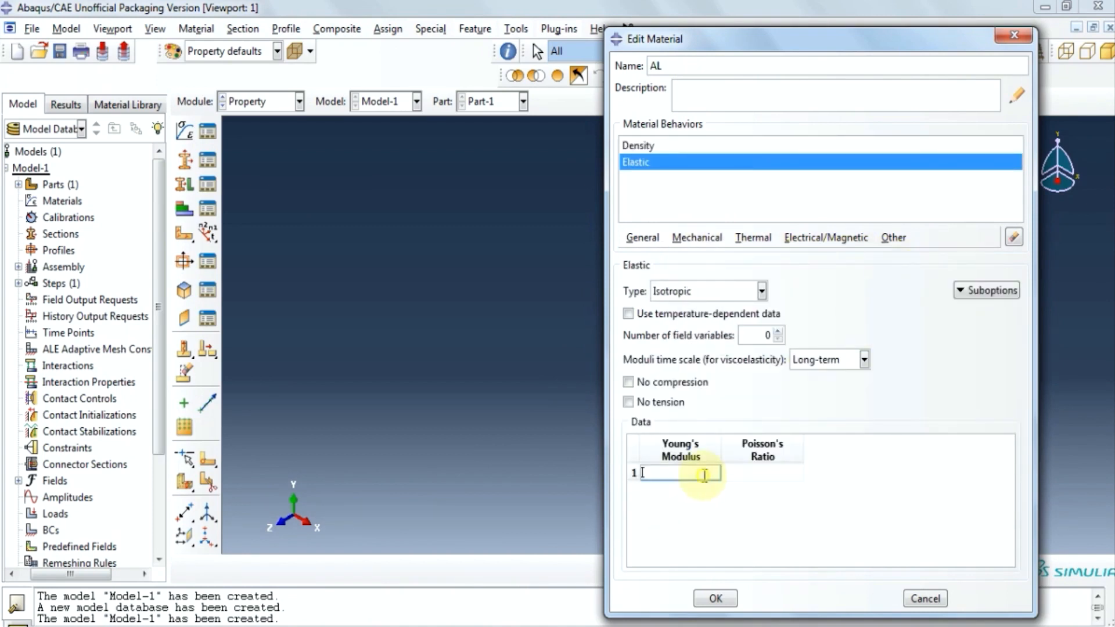
text(7)
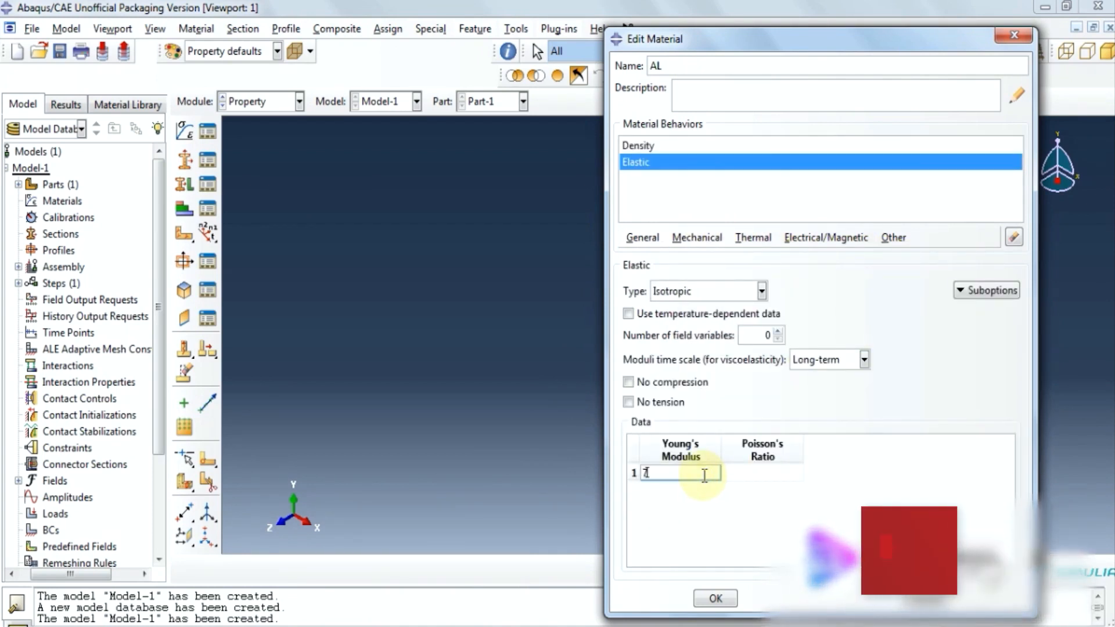
text(E10)
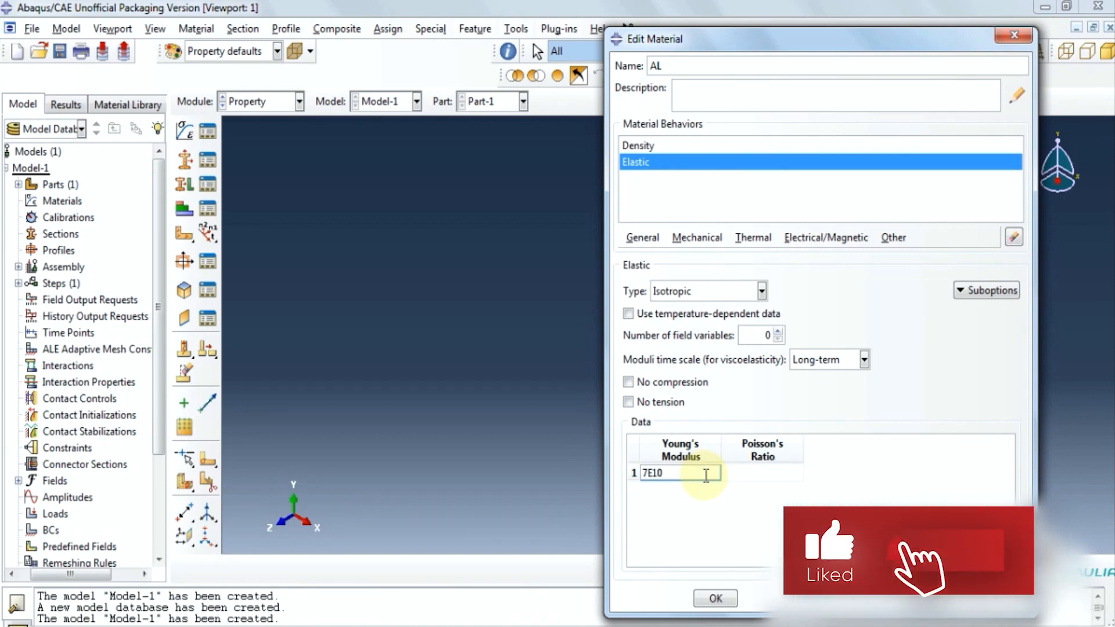
click(731, 475)
text(0.3)
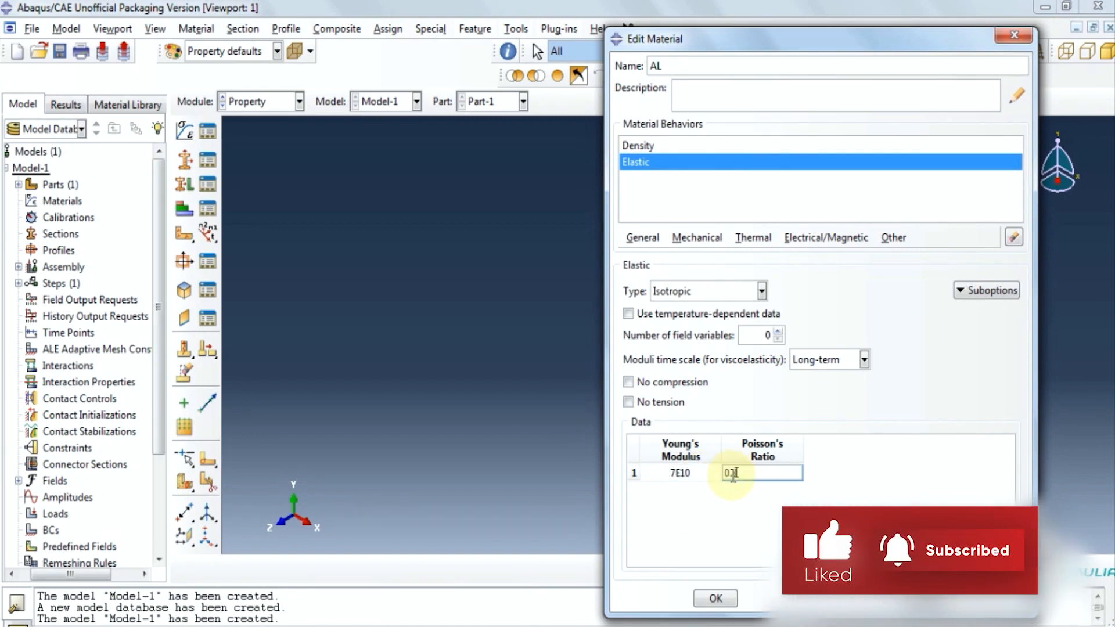
Add Johnson-Cook plasticity with A 252E6, B 426E6, n 0.34 and m 1.
click(699, 242)
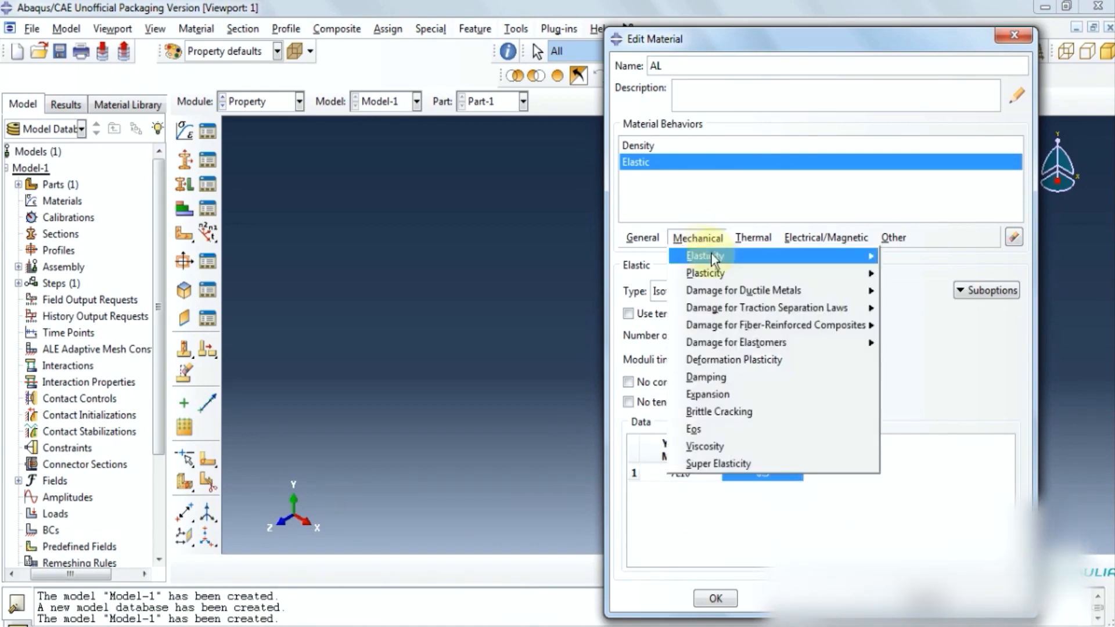
click(845, 276)
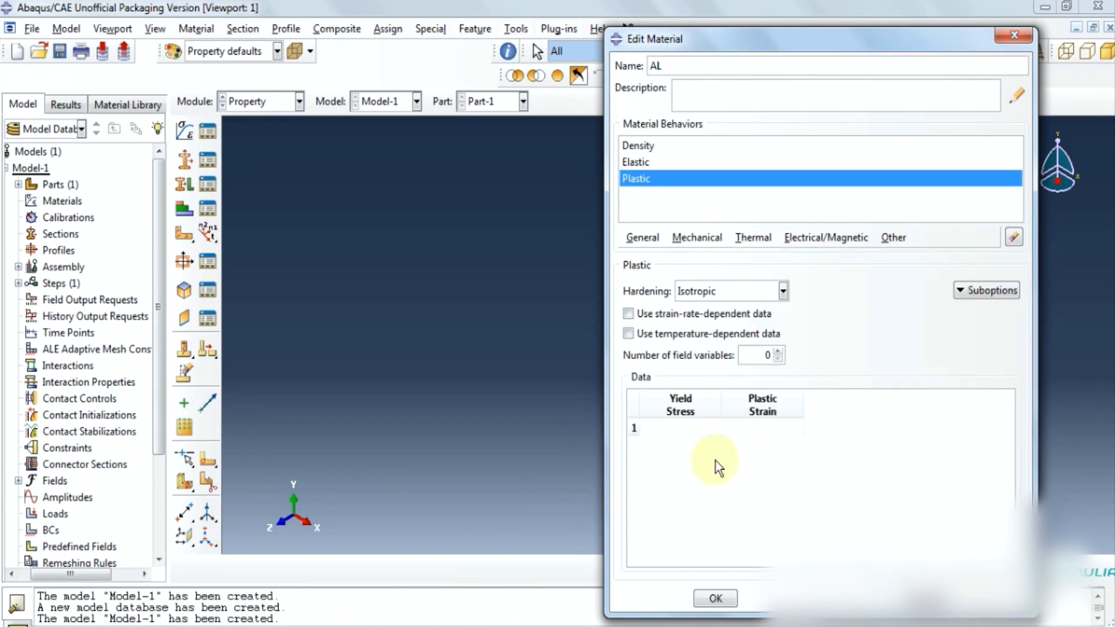
click(783, 290)
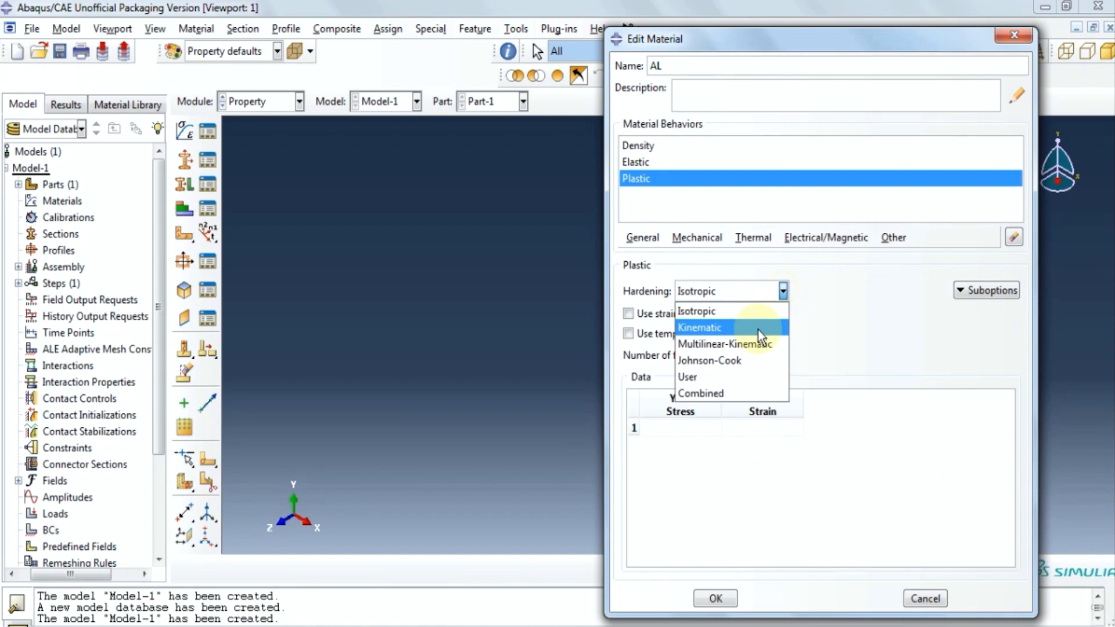
click(749, 361)
drag(827, 553, 742, 559)
click(681, 366)
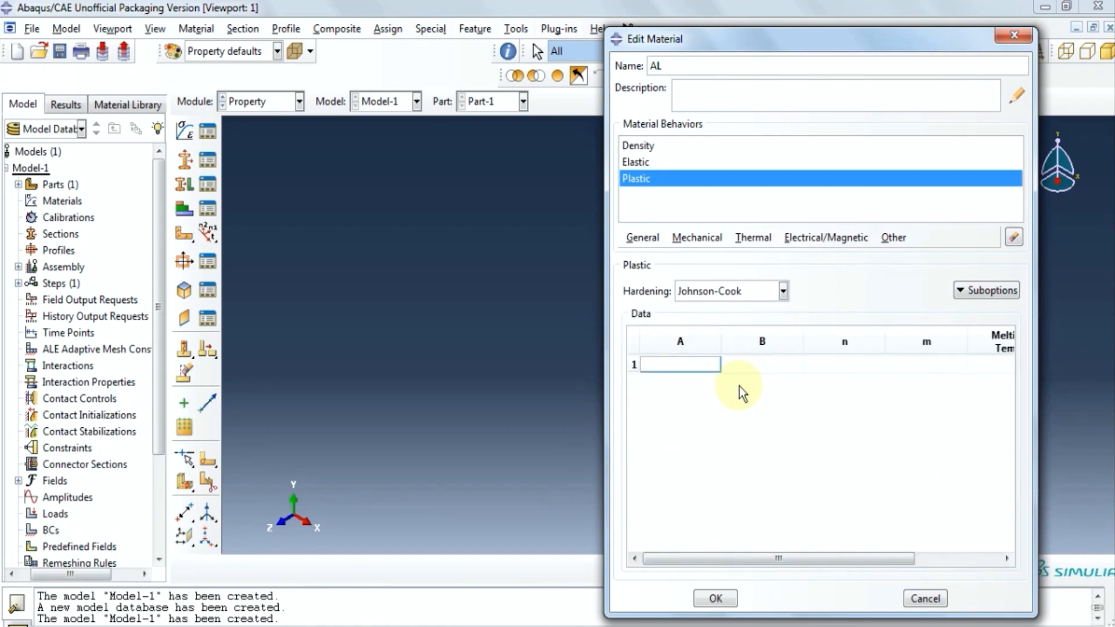
text(252E6)
click(777, 366)
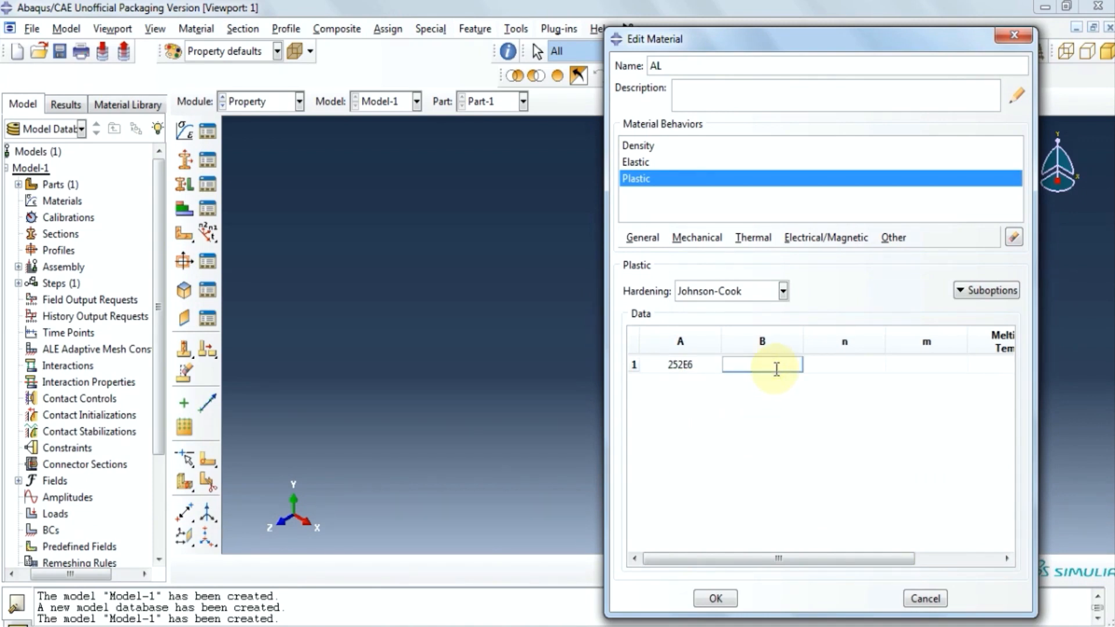
text(426E6)
click(857, 366)
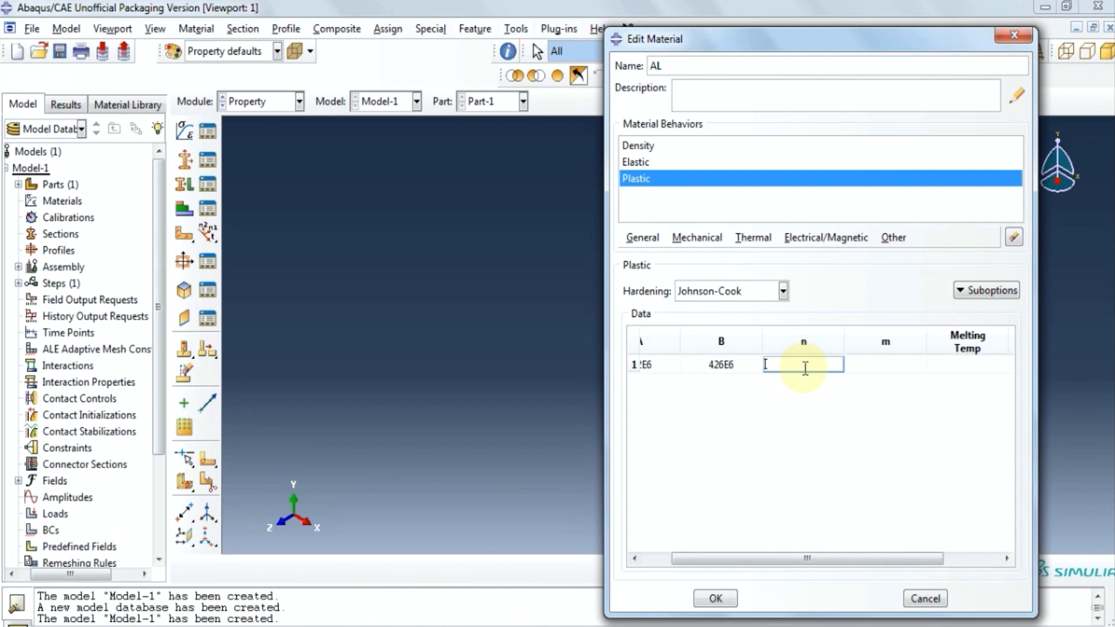
text(0.34)
click(890, 373)
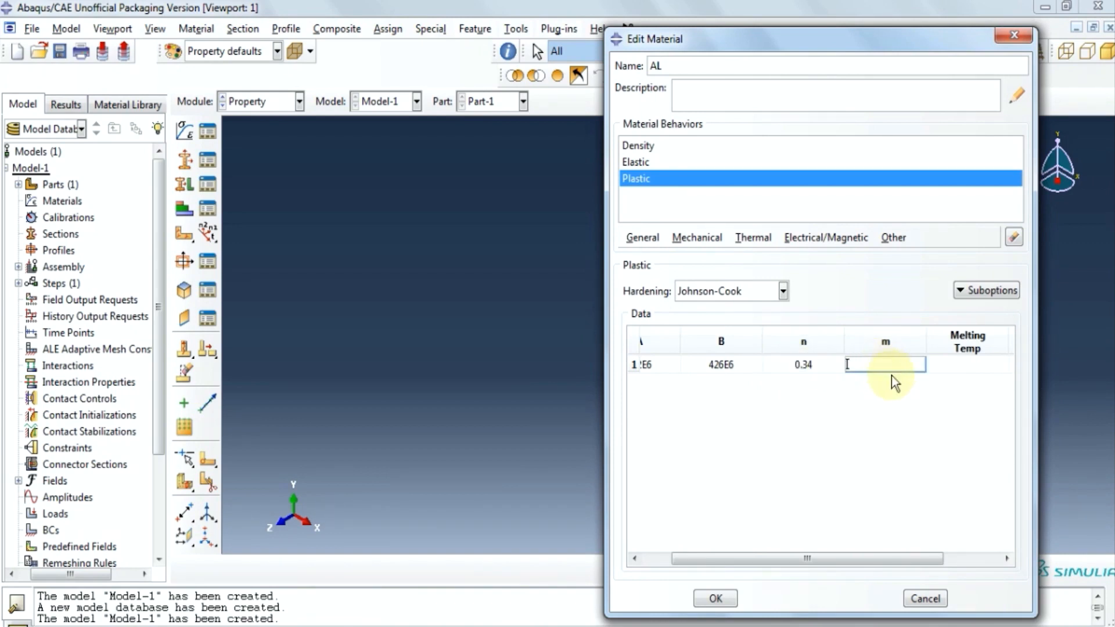
text(1)
Enter melting temperature 625 and transition temperature 25 for the Johnson-Cook plasticity.
drag(868, 557, 973, 552)
click(878, 363)
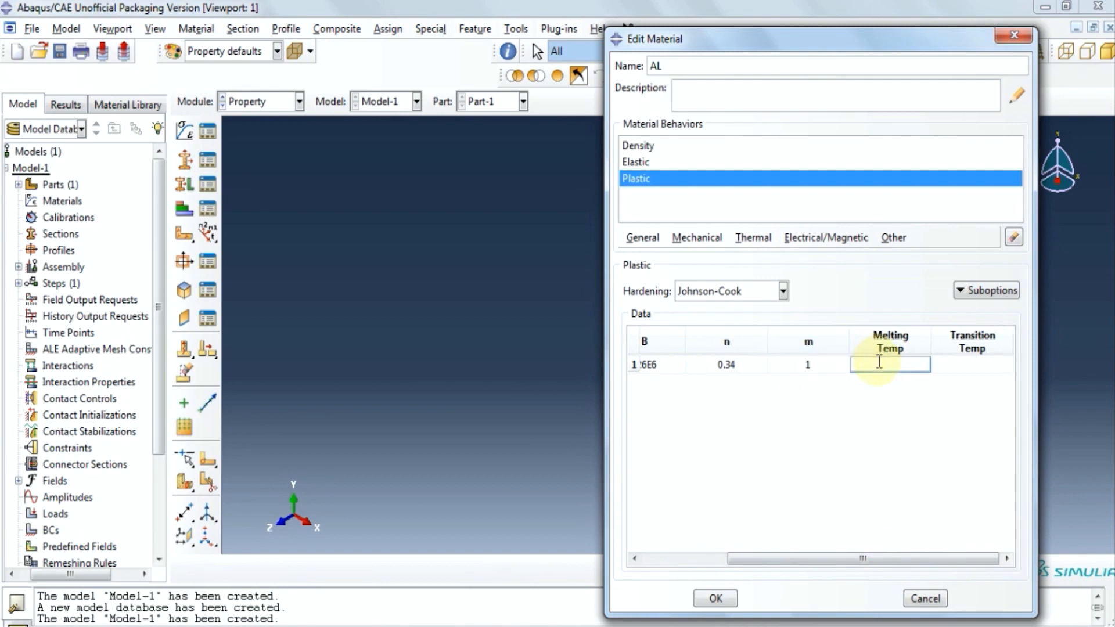
text(625)
click(981, 365)
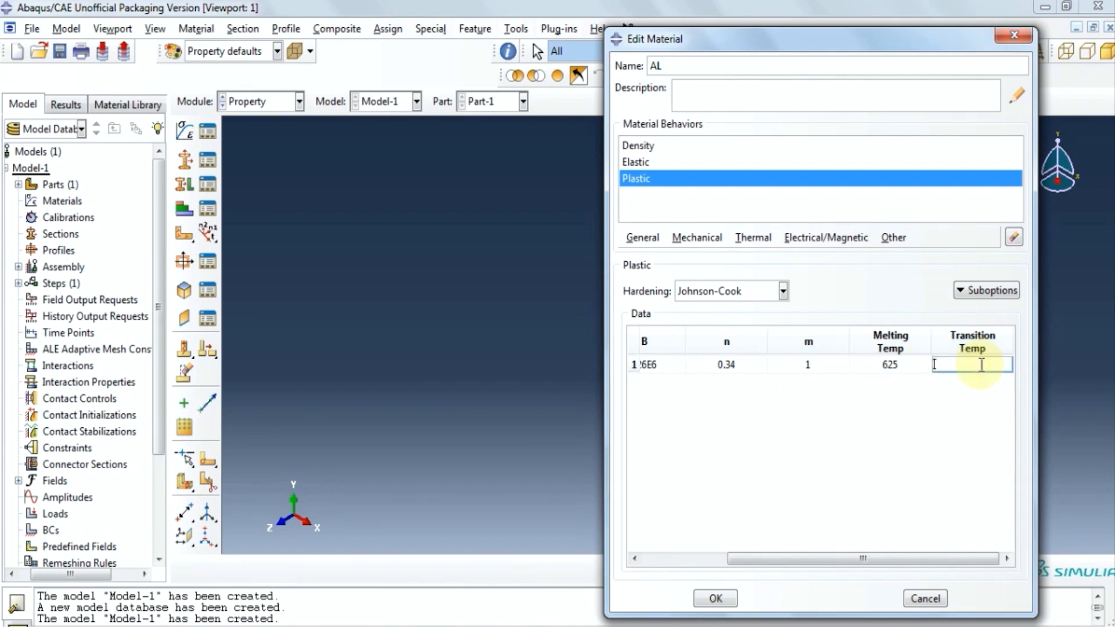
text(25)
Add Johnson-Cook Damage to AL with d1 0.13, d2 0.13, d3 1.5, d4 0.011, d5 0.
click(702, 240)
mouse_move(825, 290)
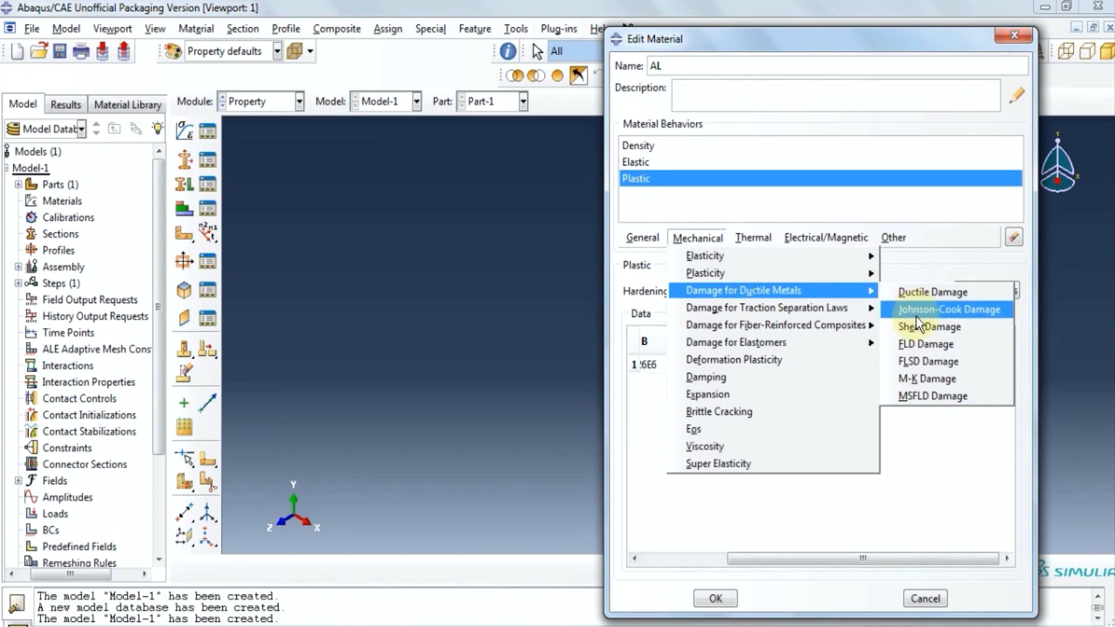
click(916, 315)
drag(824, 546, 618, 503)
click(689, 363)
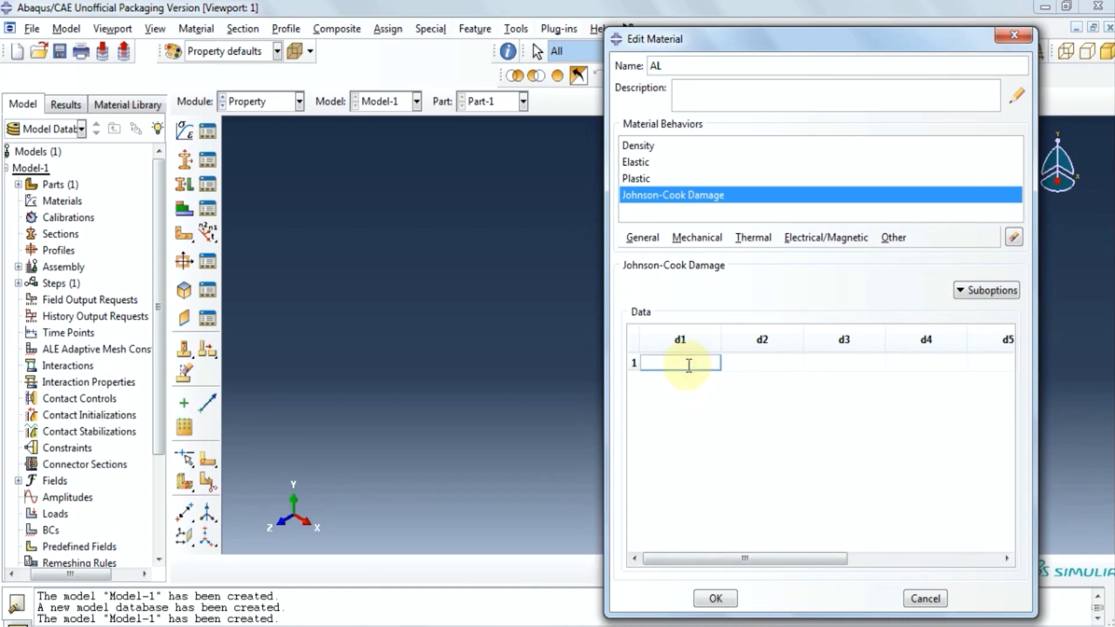
text(0.13)
click(765, 363)
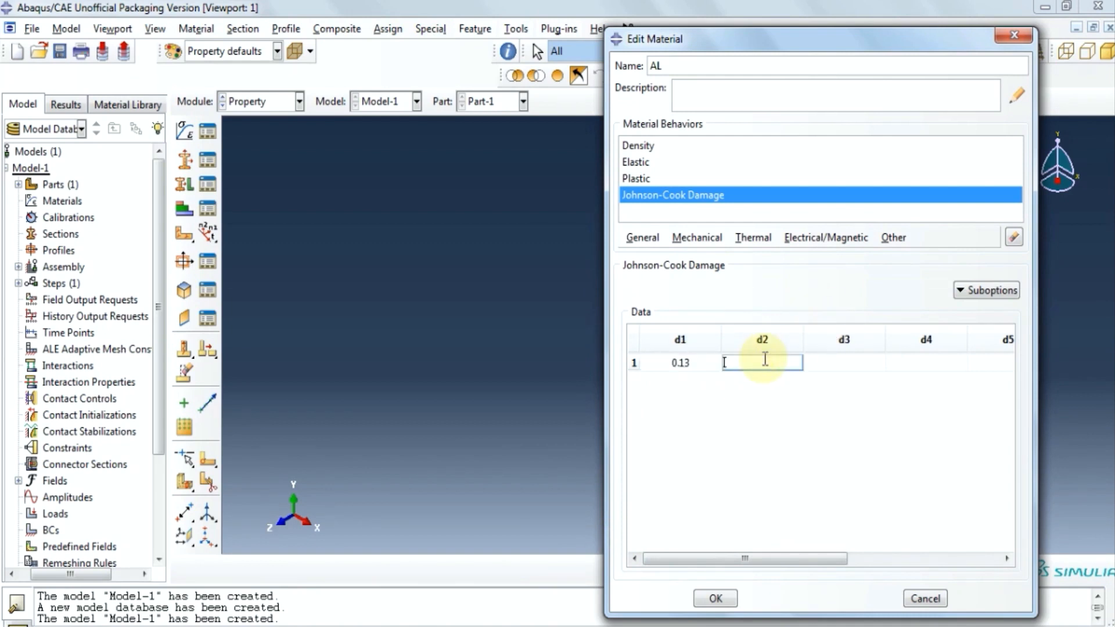
text(0.13)
click(878, 362)
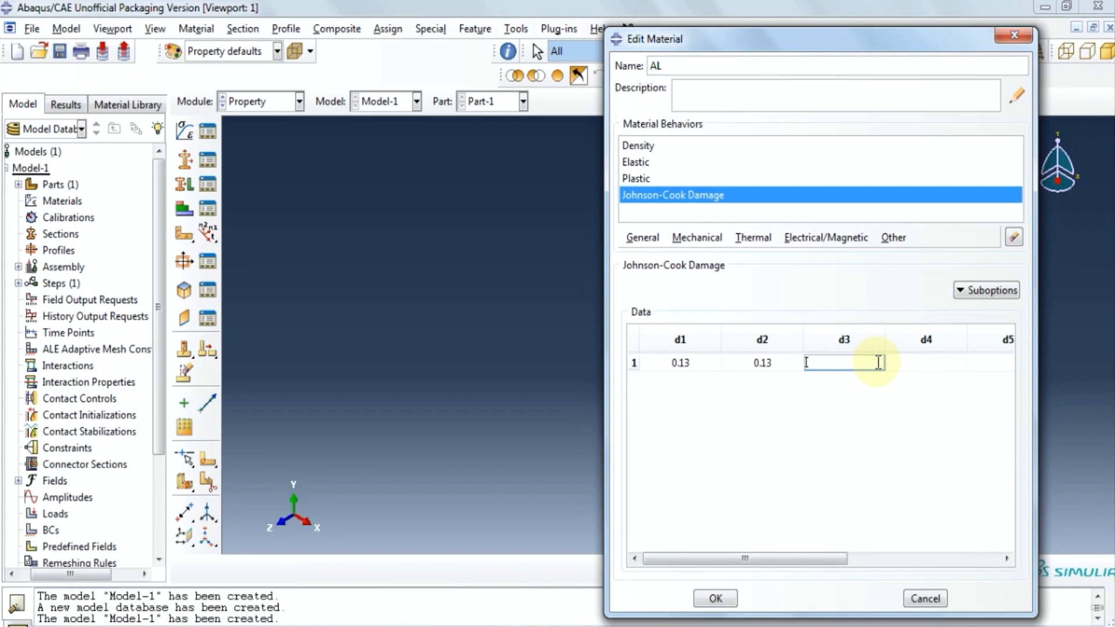
text(1.5)
click(910, 369)
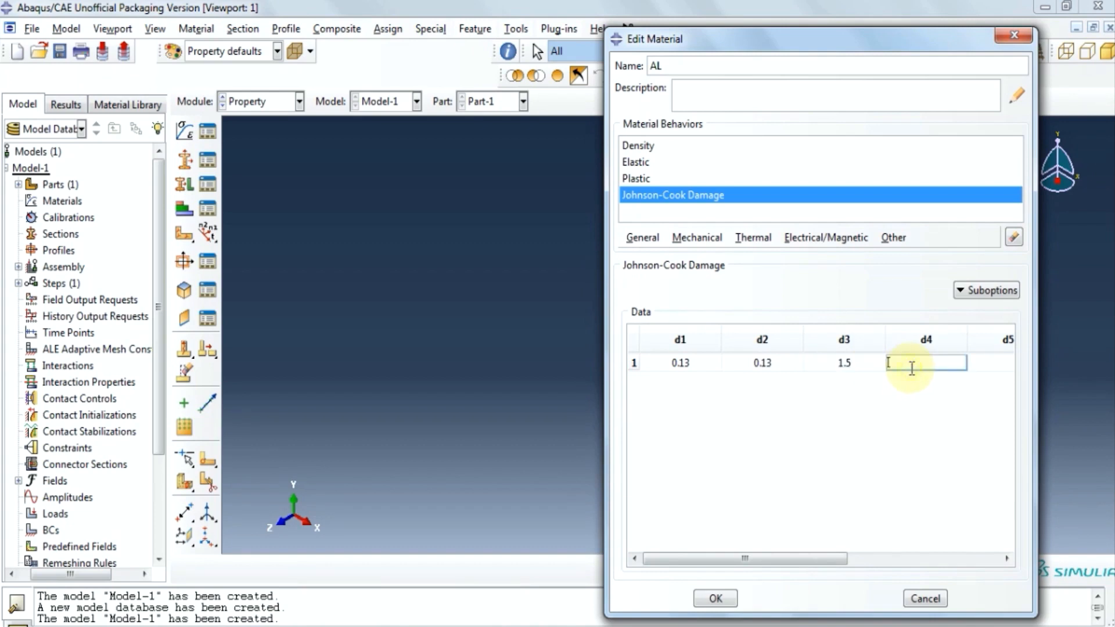
text(0.011)
click(981, 368)
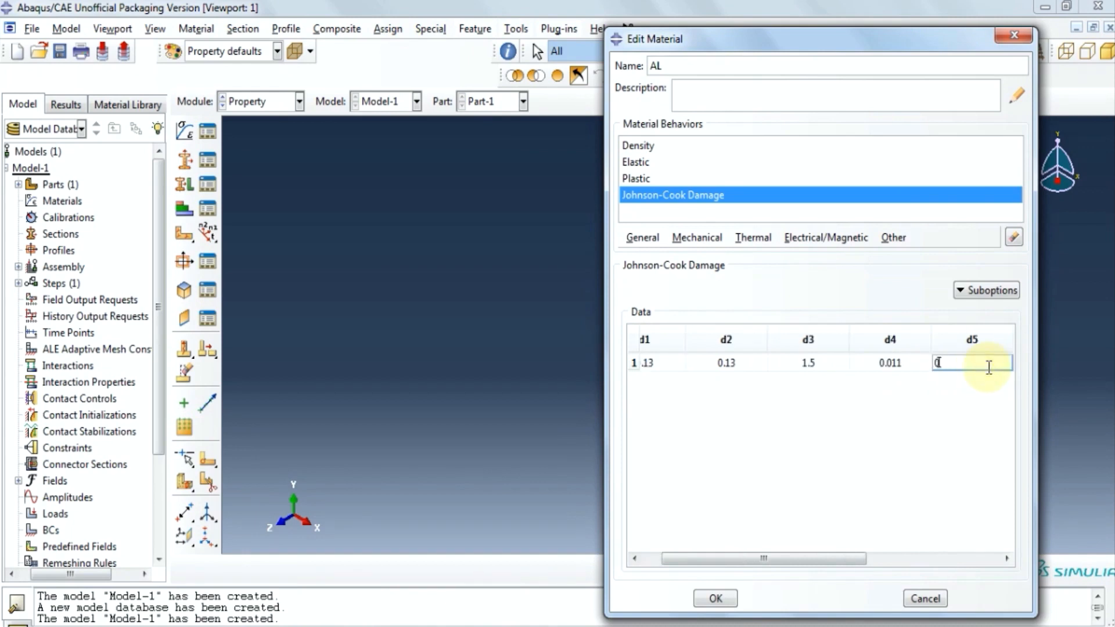
text(0)
Set the damage melting temperature 625, transition temperature 25 and reference strain rate 1.
drag(772, 548, 897, 547)
click(819, 362)
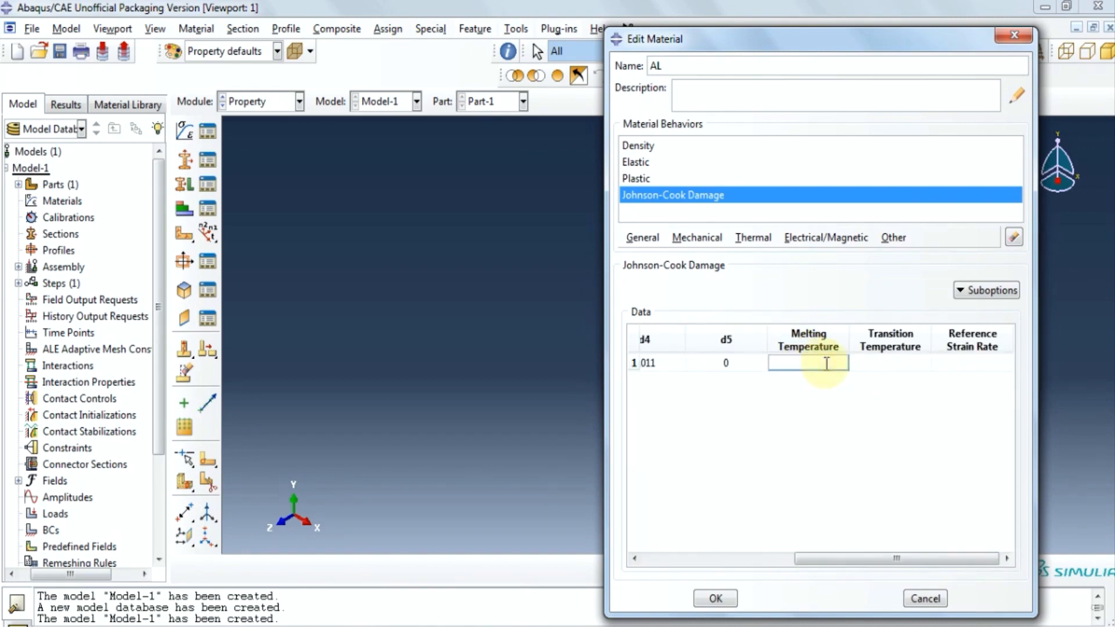
text(625)
click(907, 372)
click(904, 367)
text(2)
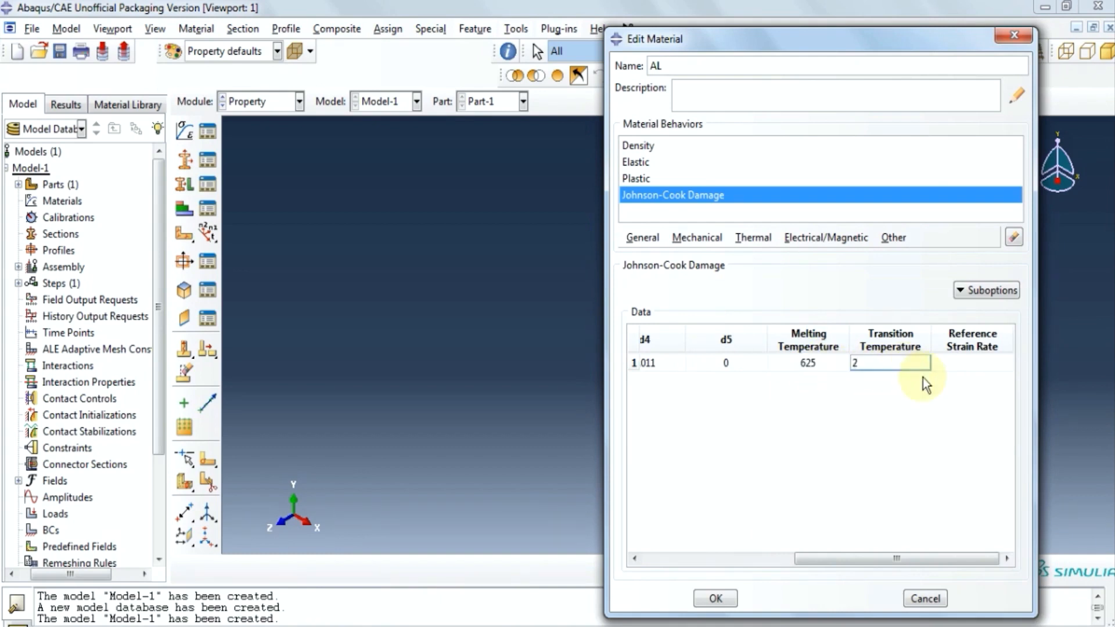
text(5)
click(961, 368)
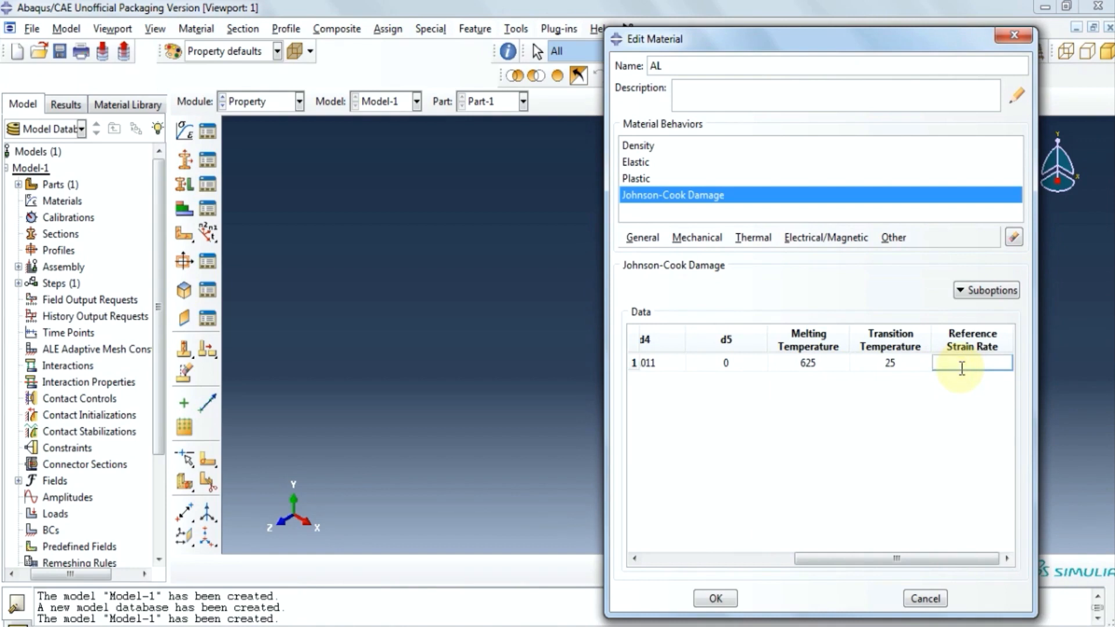
text(1)
Add an Energy-type Damage Evolution with fracture energy 420200, then save material AL.
click(961, 296)
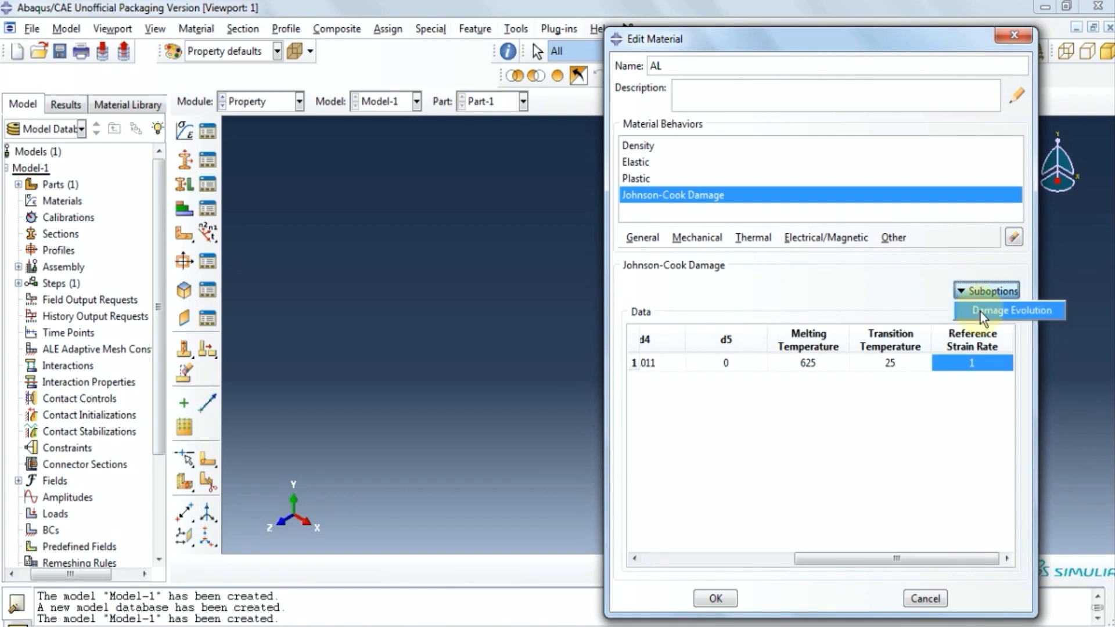
click(980, 312)
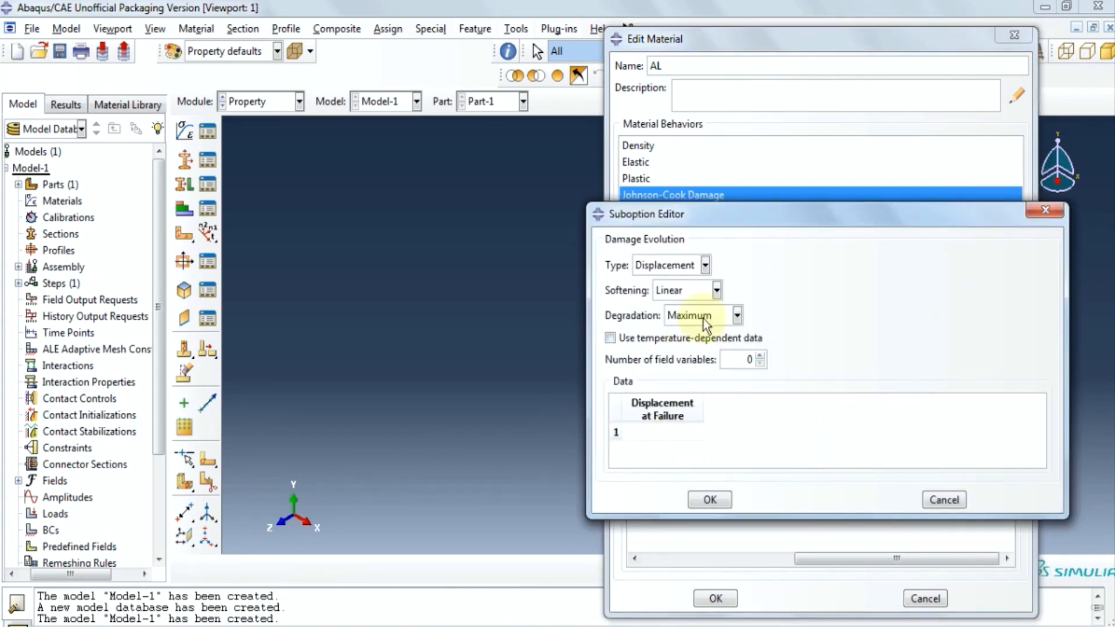
click(704, 266)
click(663, 301)
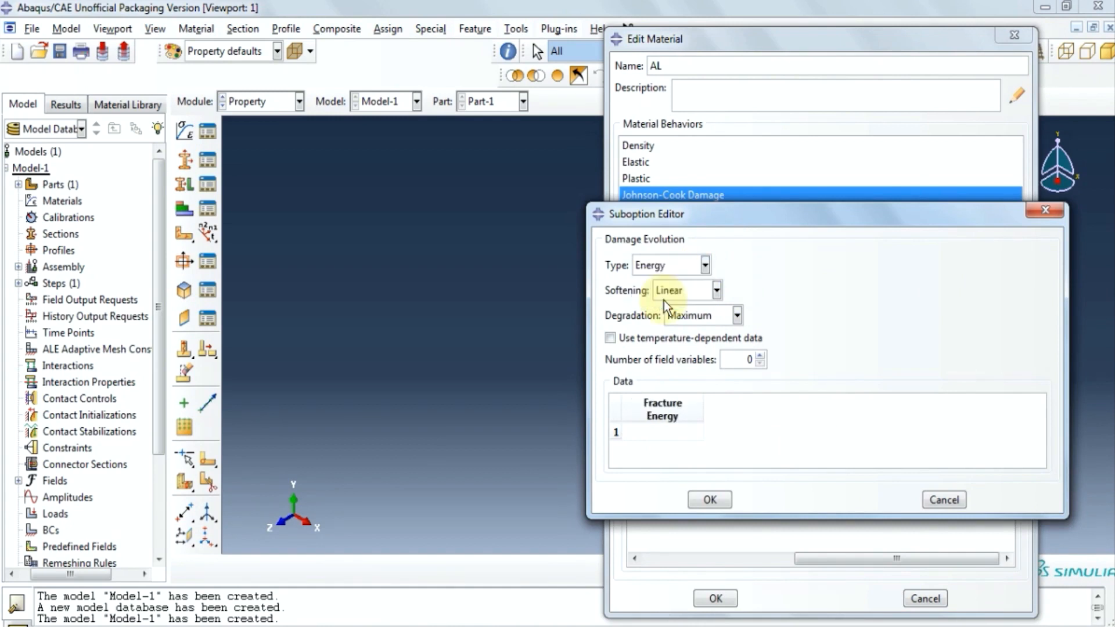
drag(819, 218, 539, 237)
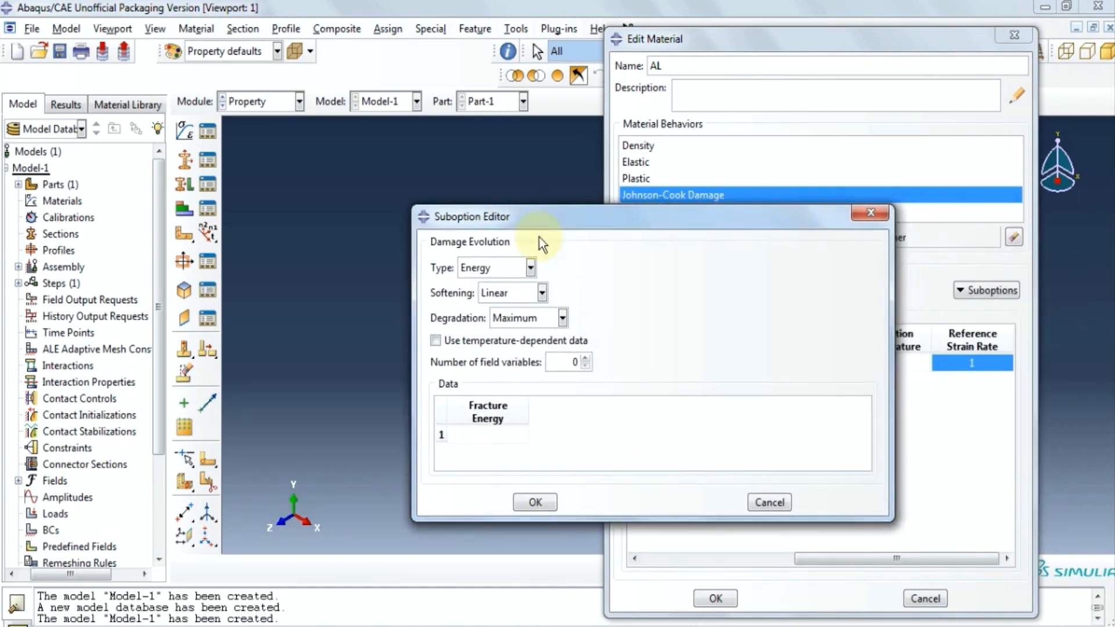
click(491, 438)
text(420)
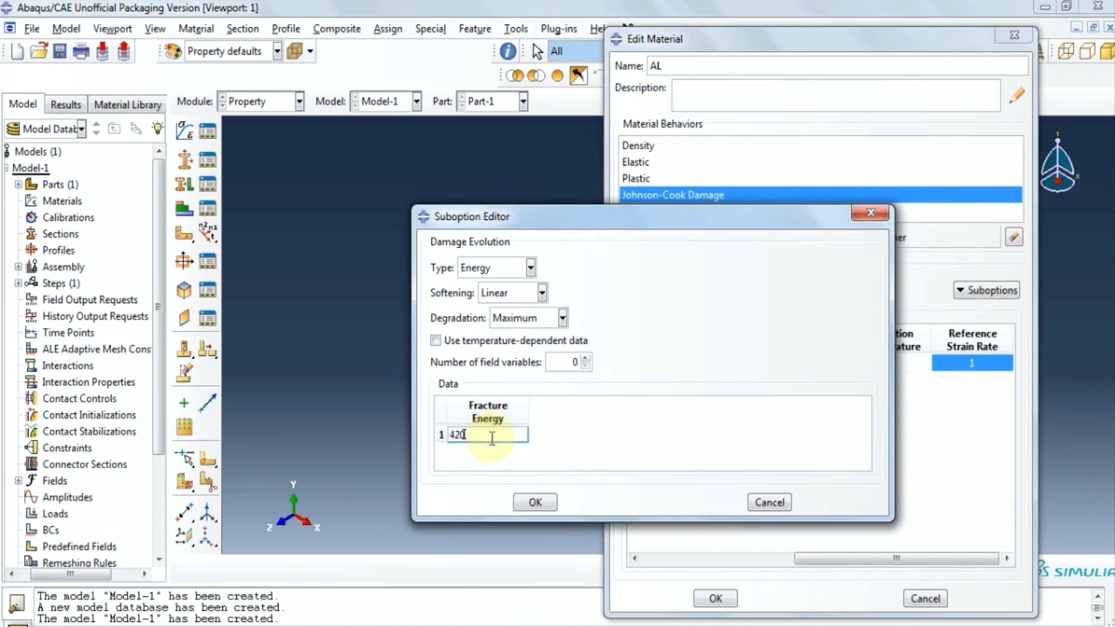
text(200)
click(526, 500)
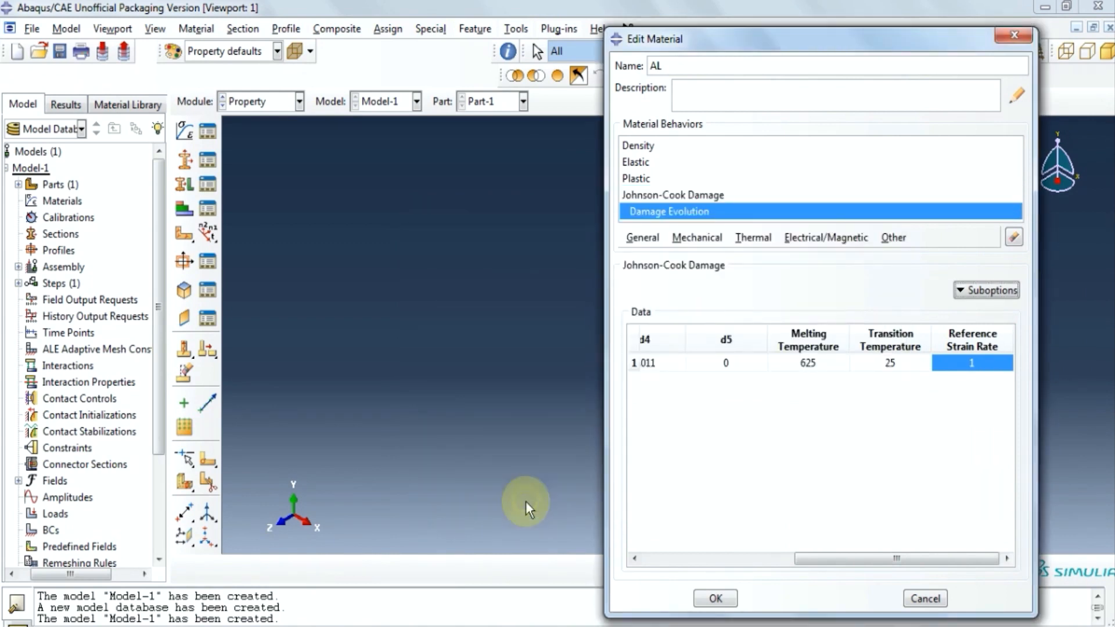
click(729, 600)
Create a homogeneous solid section that uses material AL.
click(190, 166)
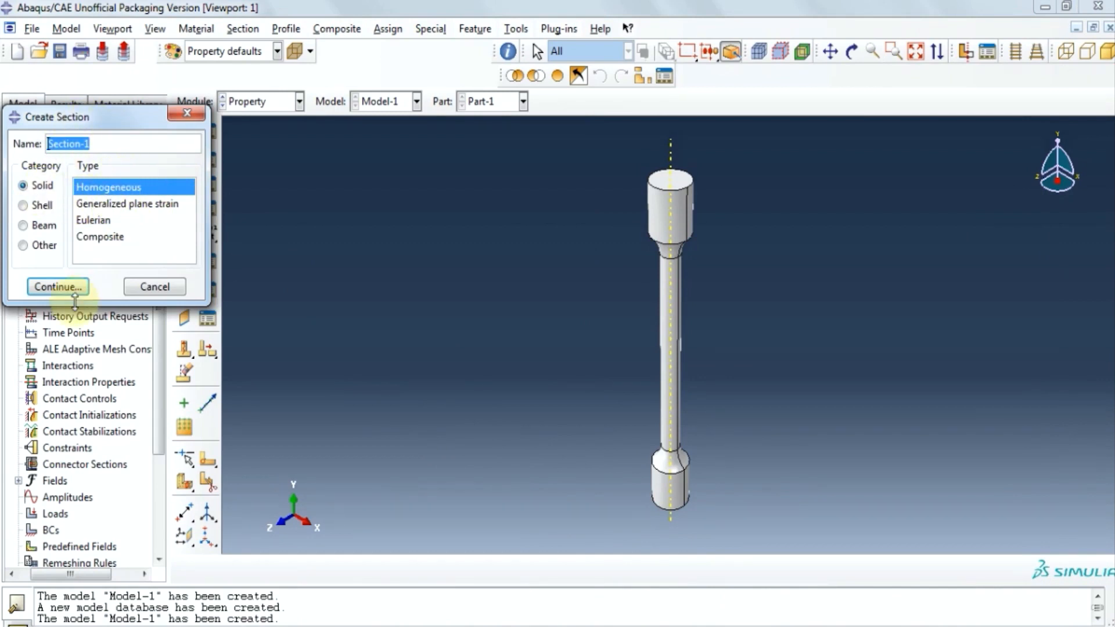
click(61, 287)
click(70, 274)
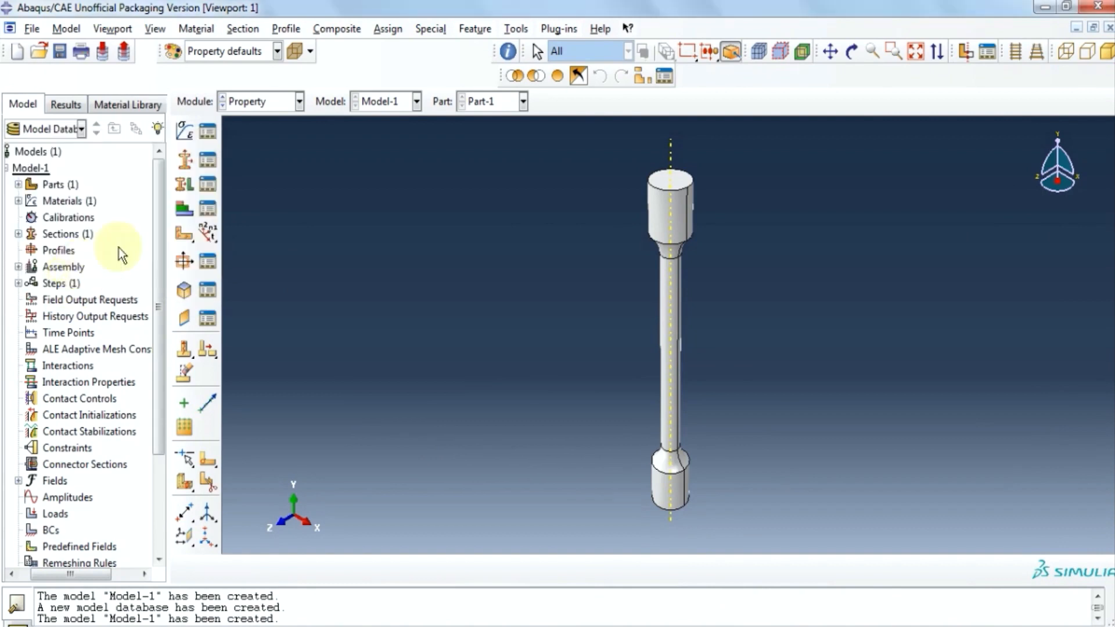
Assign the new section to the whole tensile specimen.
click(184, 184)
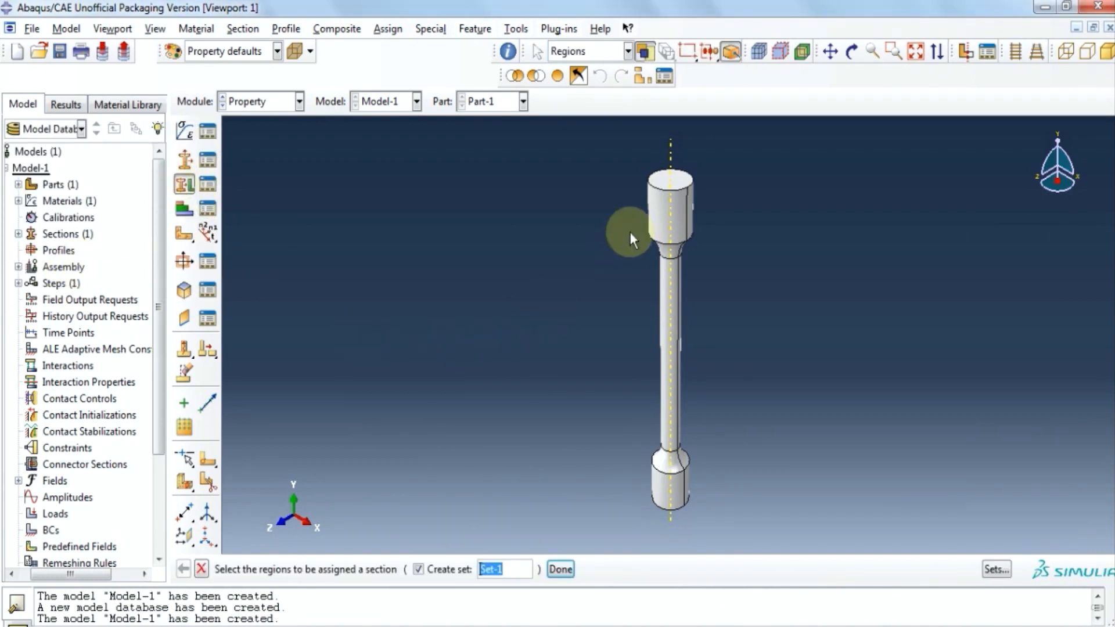
click(654, 214)
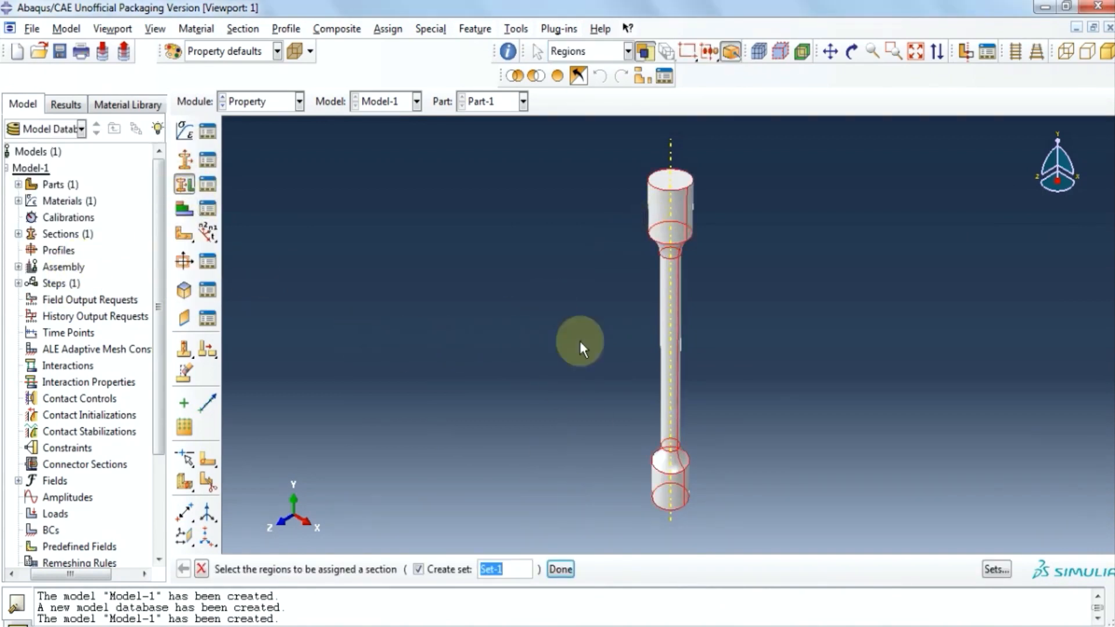
click(561, 570)
click(57, 371)
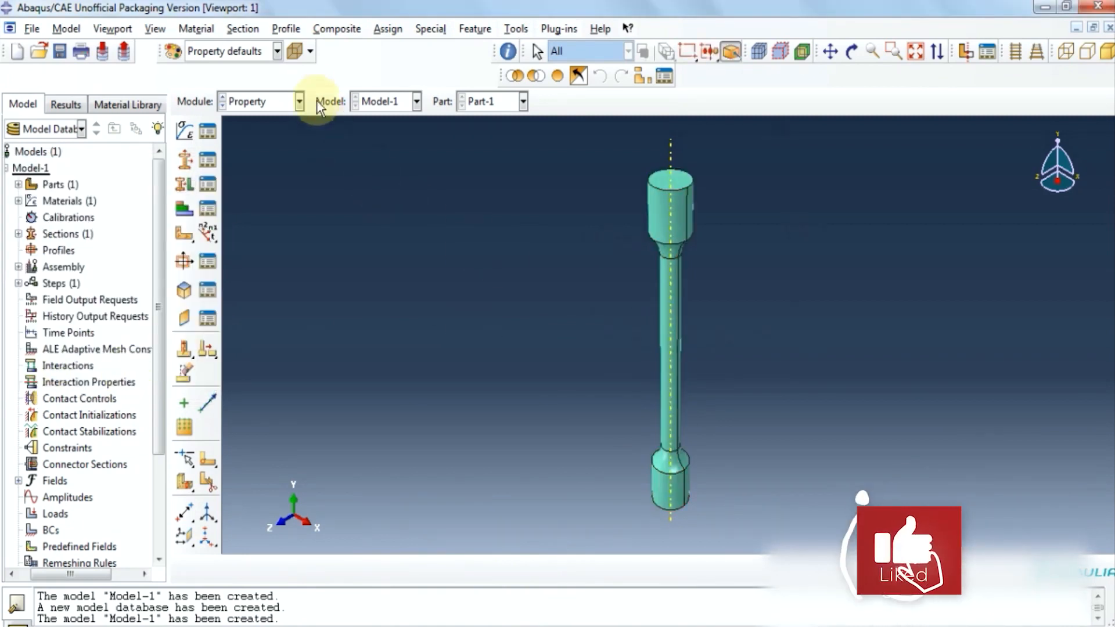
click(298, 103)
In the Assembly module, create an independent instance of Part-1.
click(277, 153)
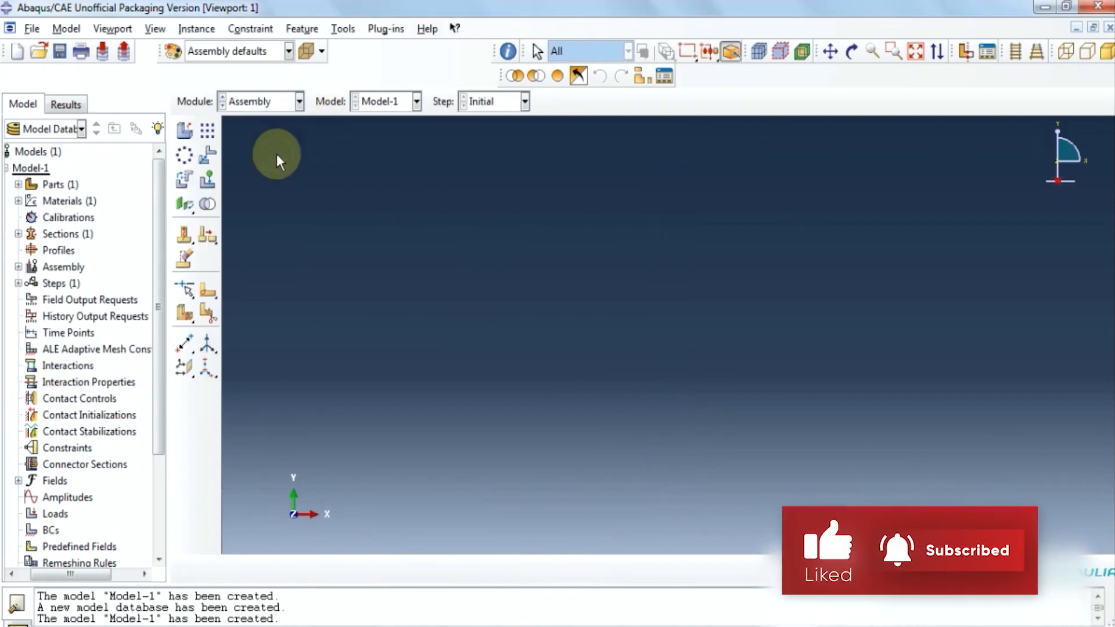
click(198, 29)
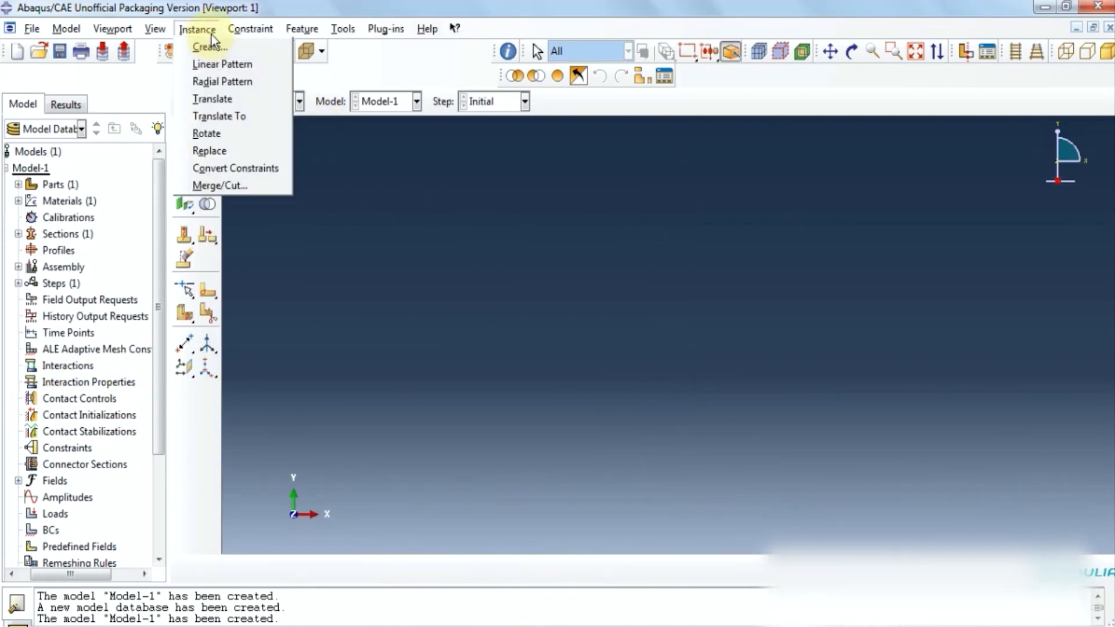
click(212, 45)
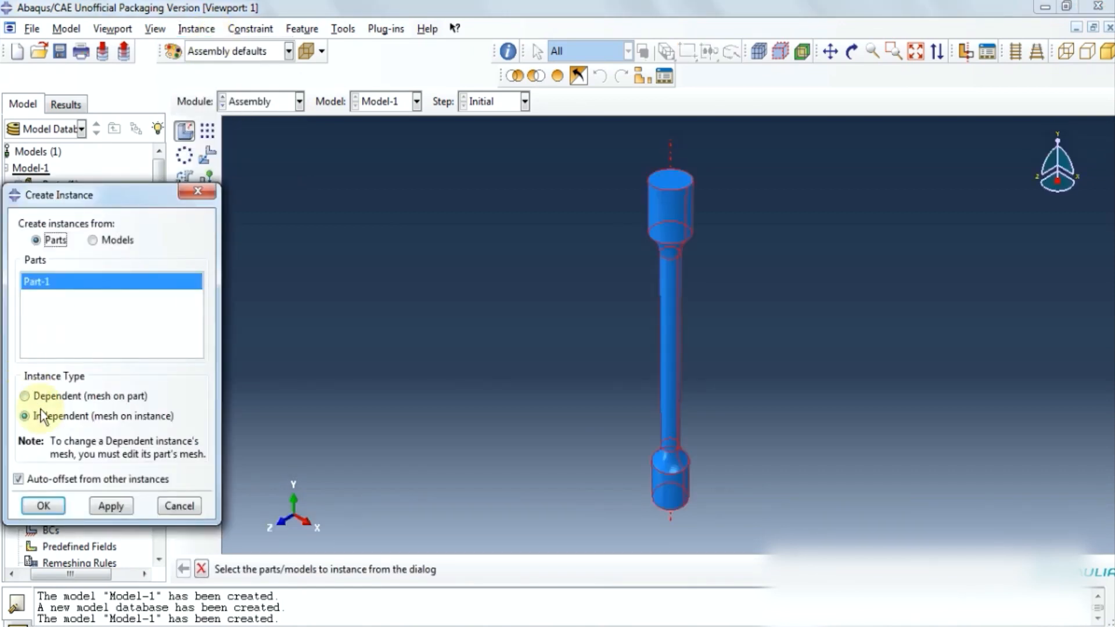
click(44, 505)
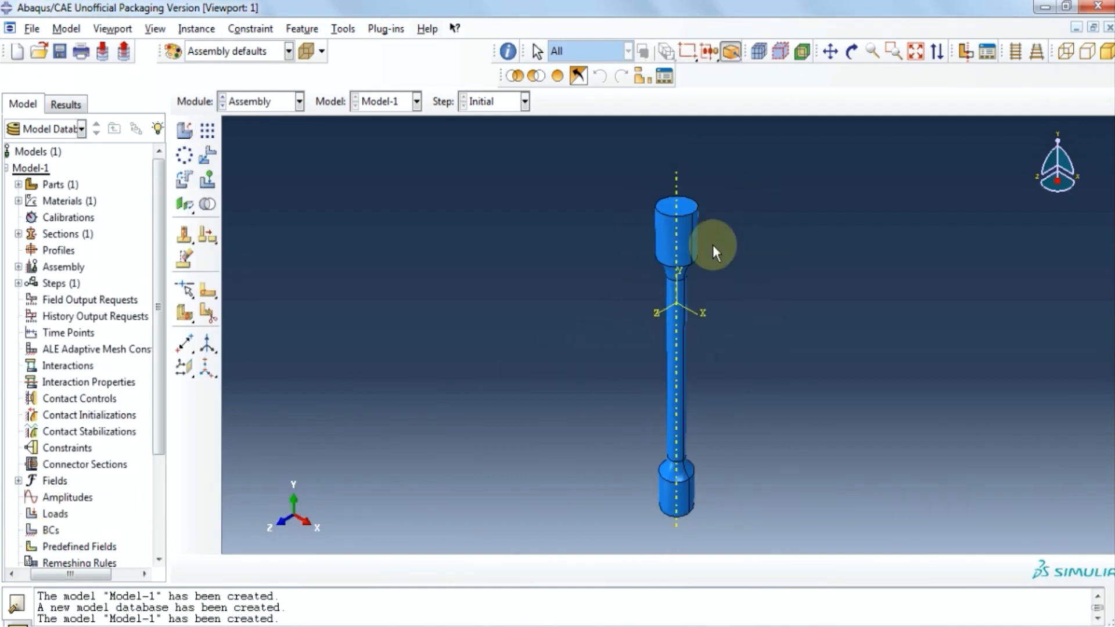
scroll(707, 201, up, 3)
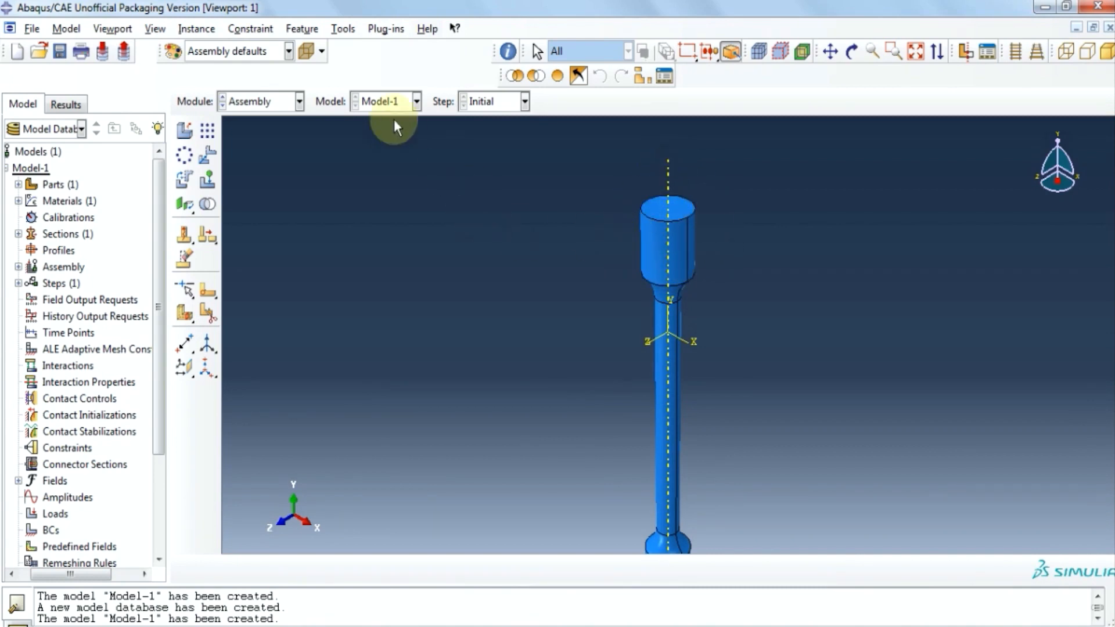
Create a datum point midway between two opposite points on the top edge.
click(344, 27)
mouse_move(381, 84)
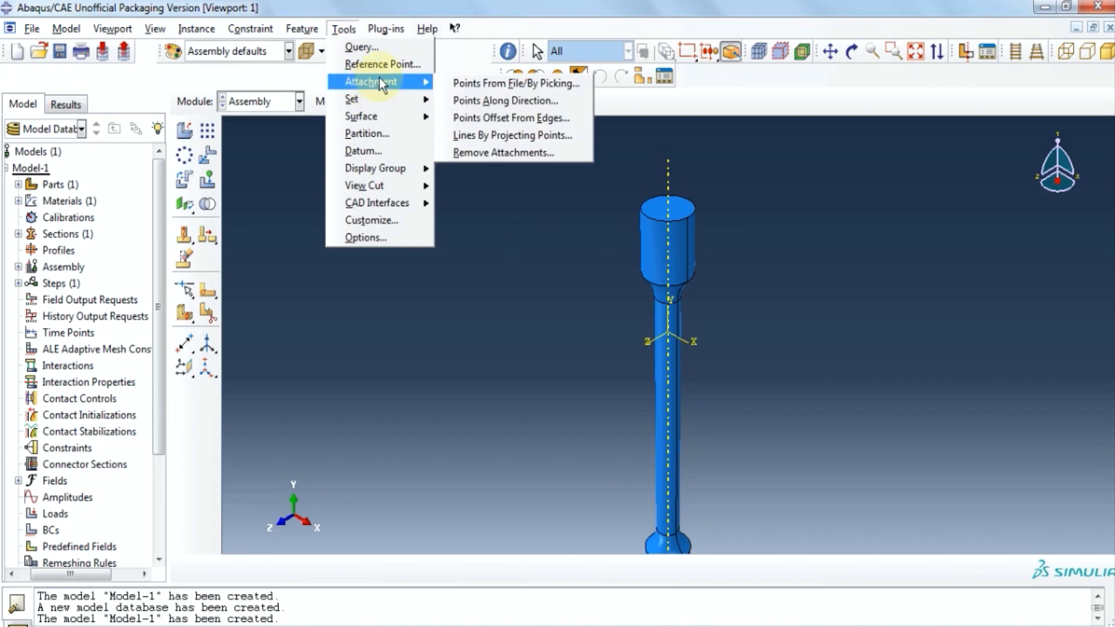
click(378, 152)
click(57, 309)
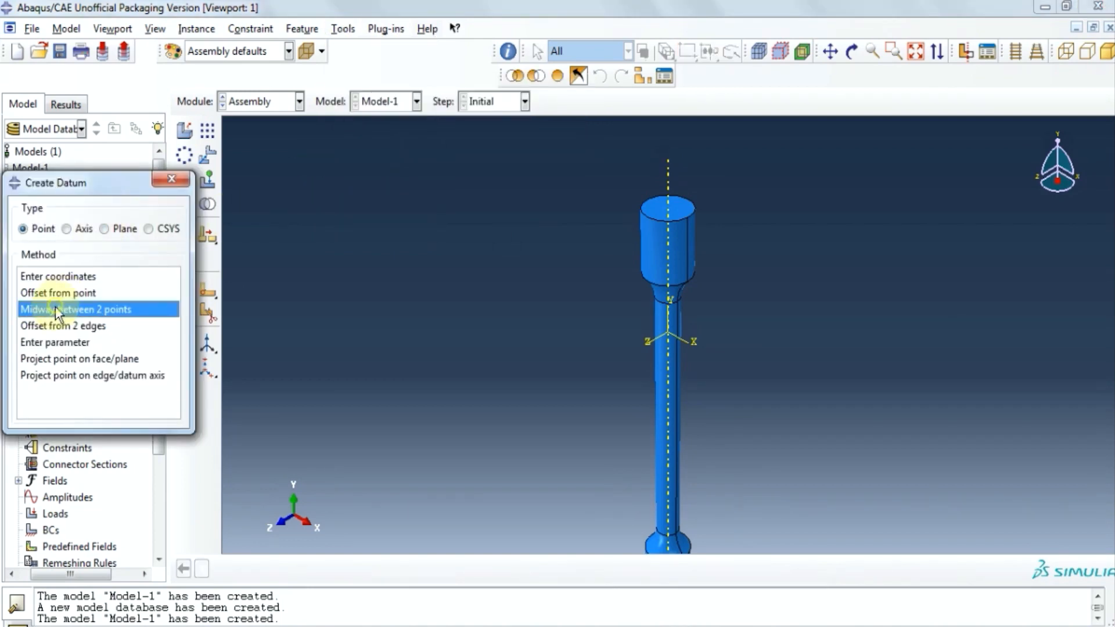
click(689, 218)
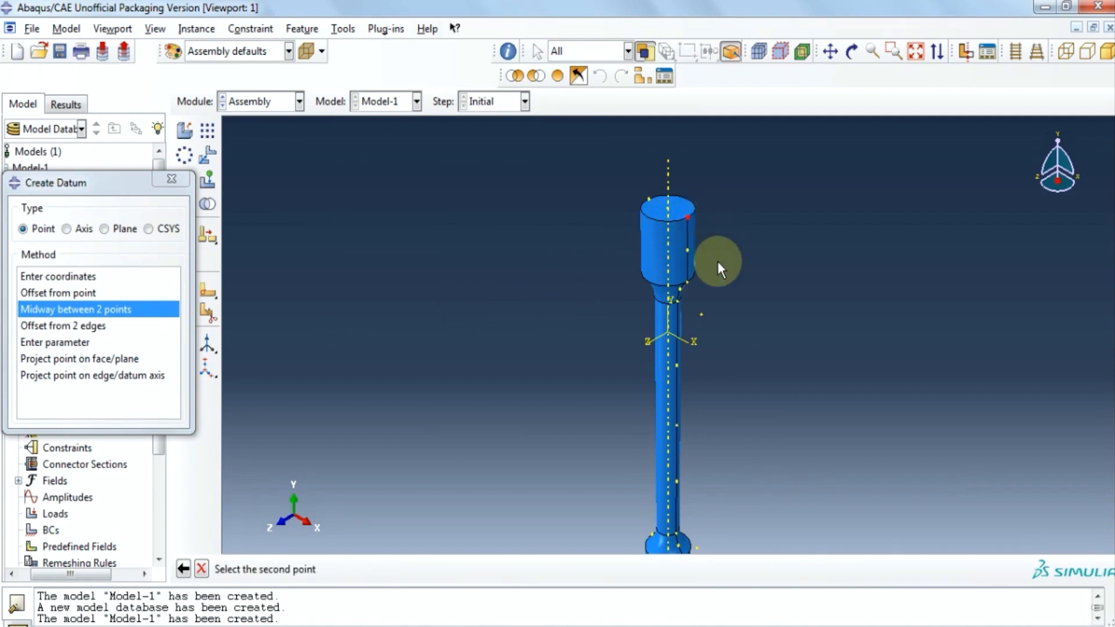
click(649, 199)
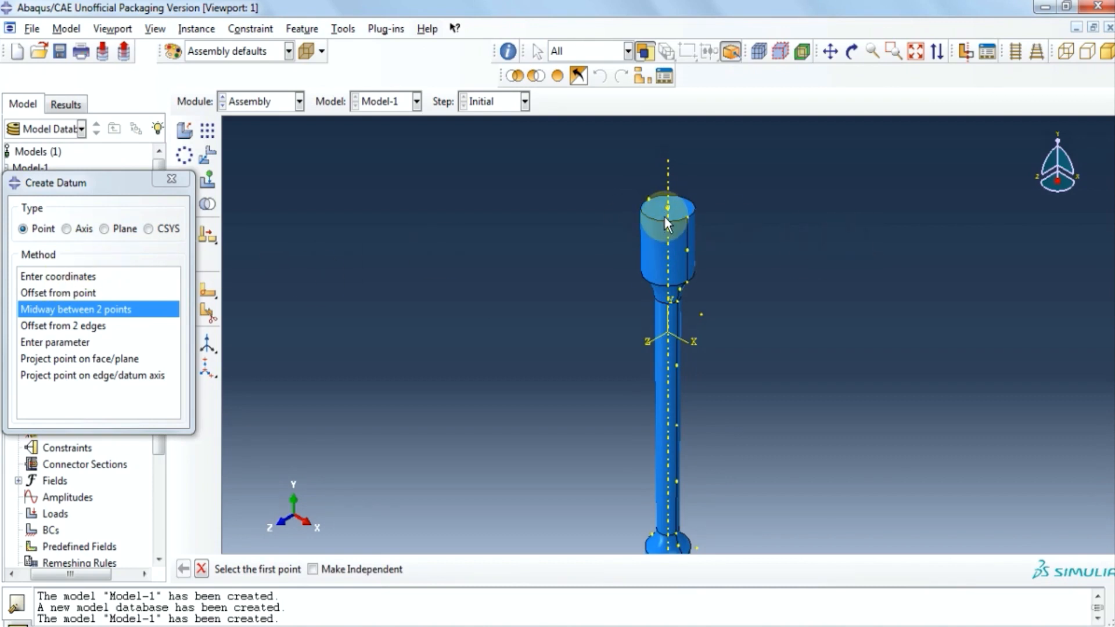
Add a datum point offset 0.0, 0.01, 0.0 from the top-centre point.
click(90, 295)
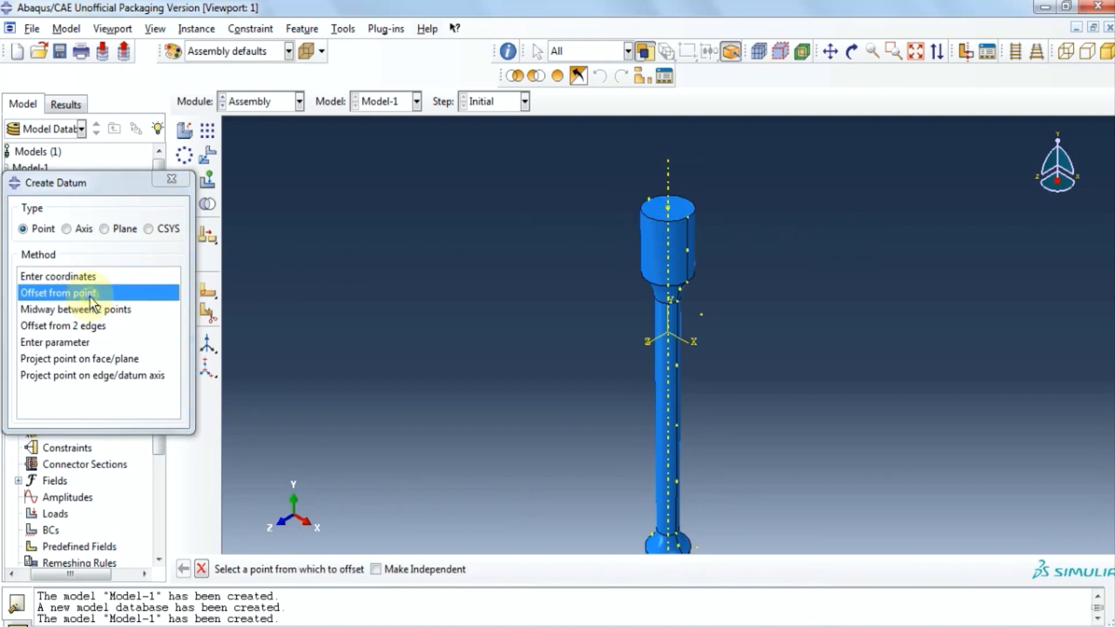
click(668, 209)
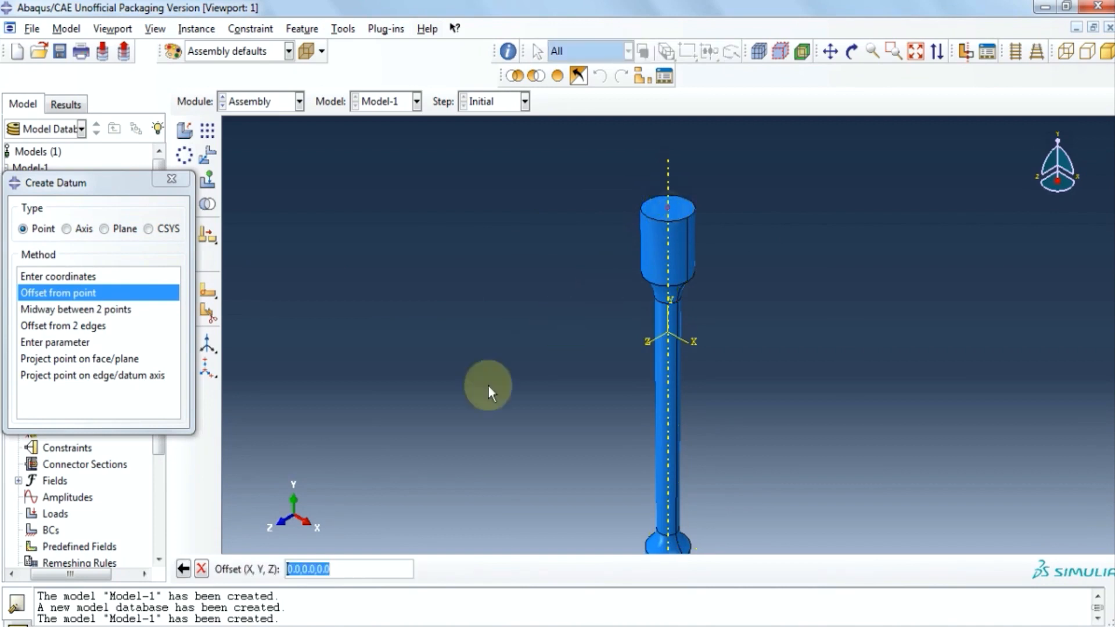
click(318, 568)
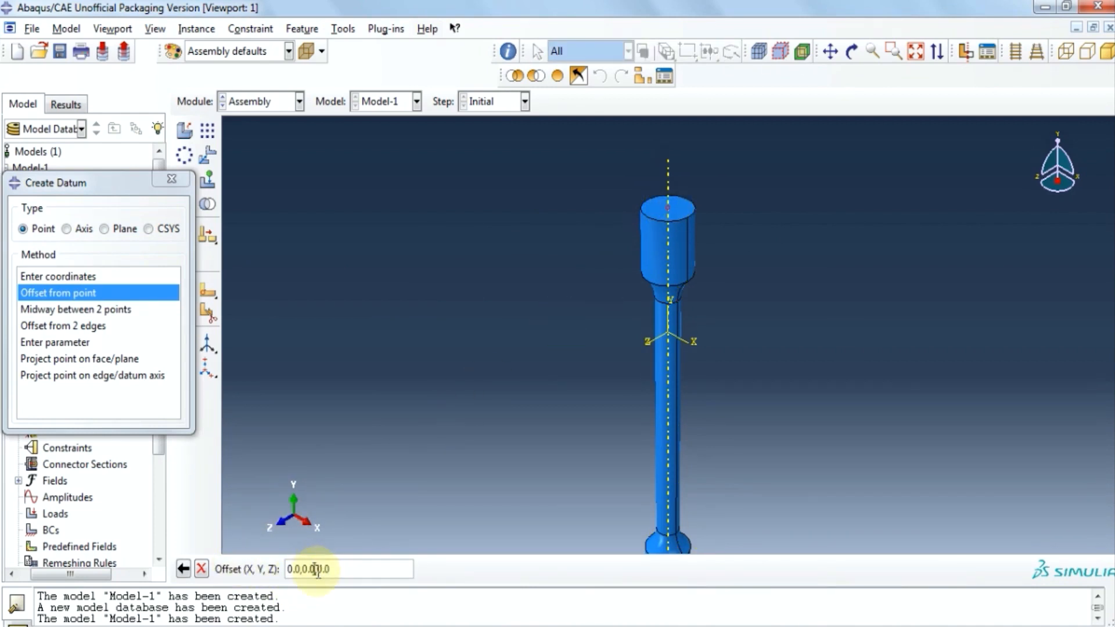
key(BackSpace)
key(BackSpace)
key(BackSpace)
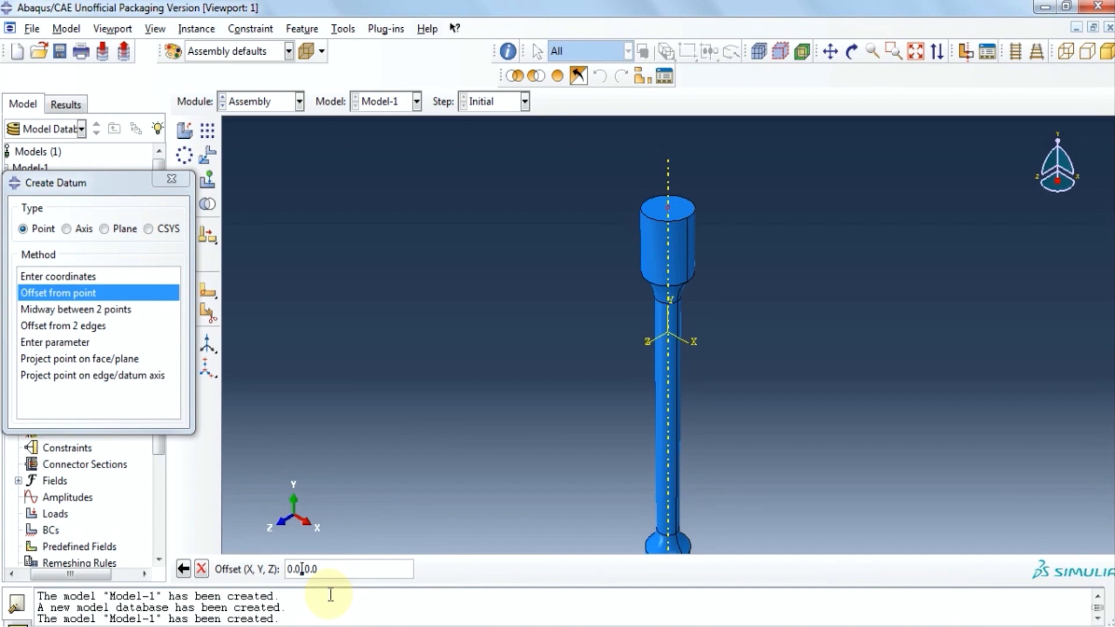
text(0.1,)
key(BackSpace)
key(BackSpace)
text(.01)
key(Return)
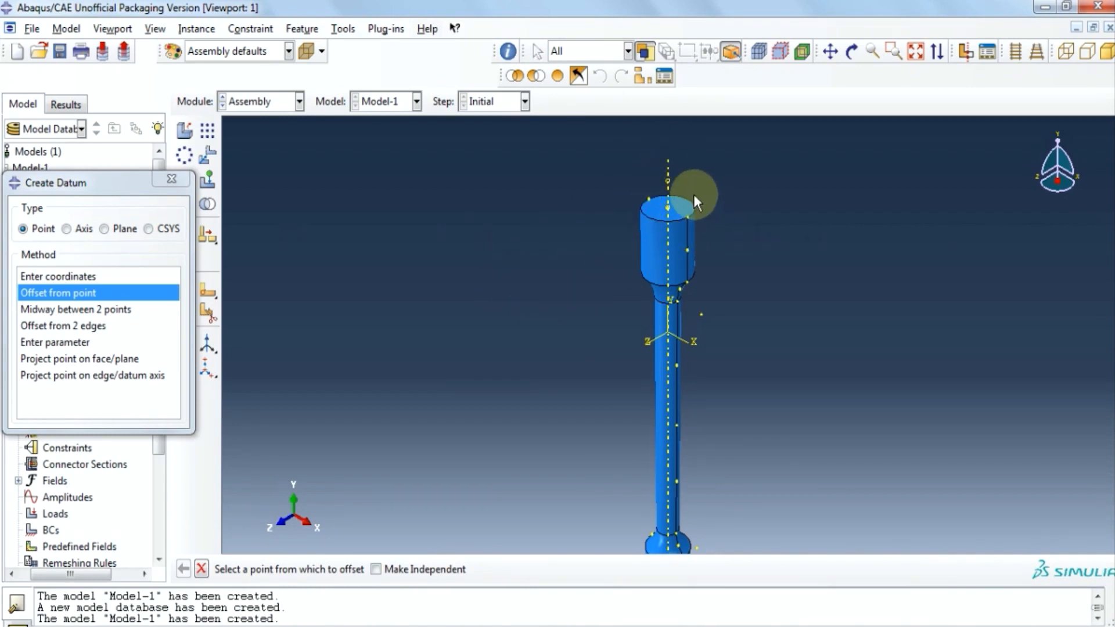
click(172, 179)
click(334, 34)
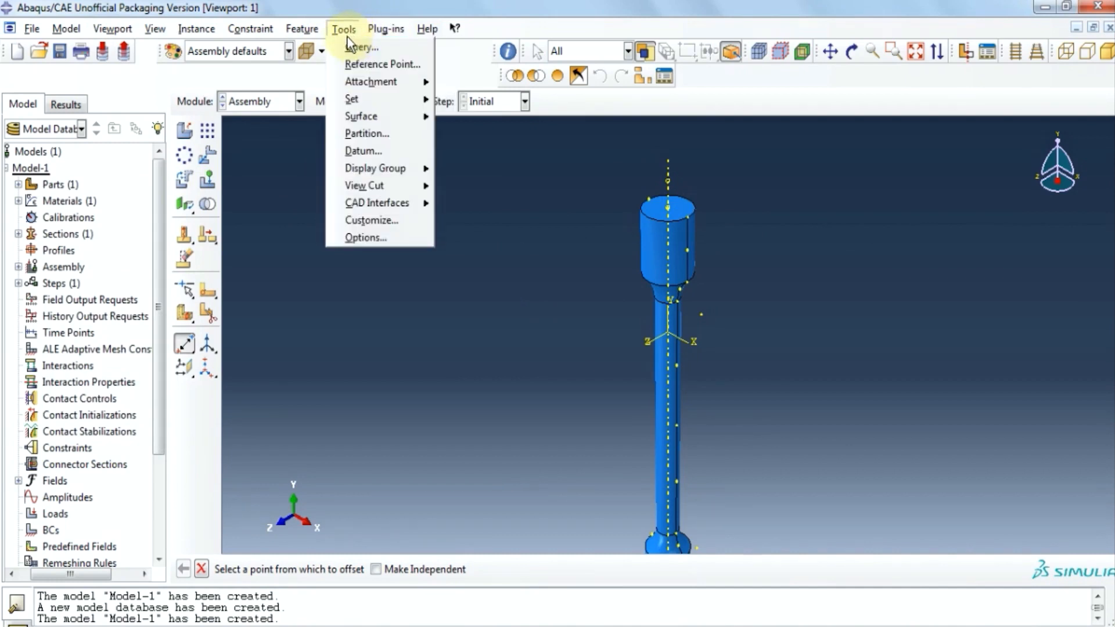
Place RP-1 on the upper datum point, put it in set RF, and go to the Step module.
click(366, 64)
click(668, 183)
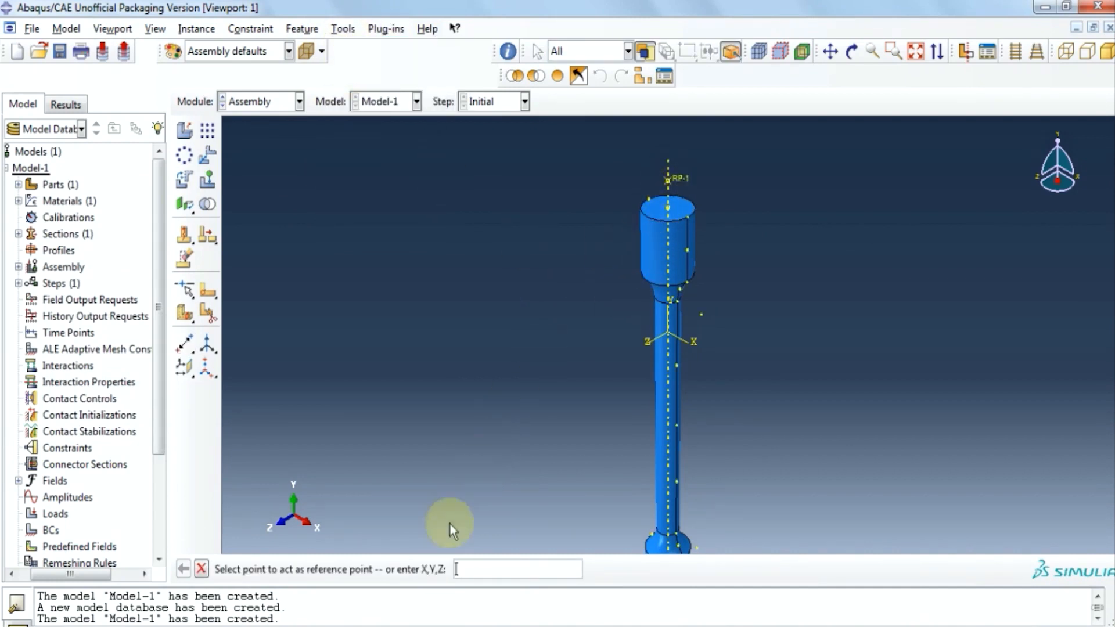
click(354, 34)
mouse_move(413, 100)
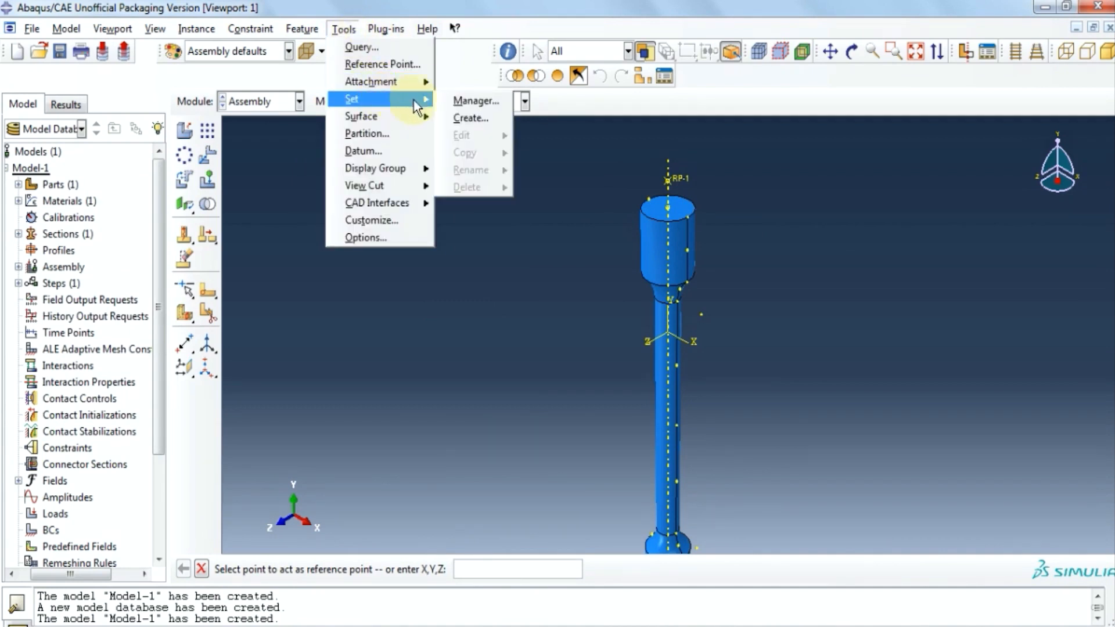
click(470, 118)
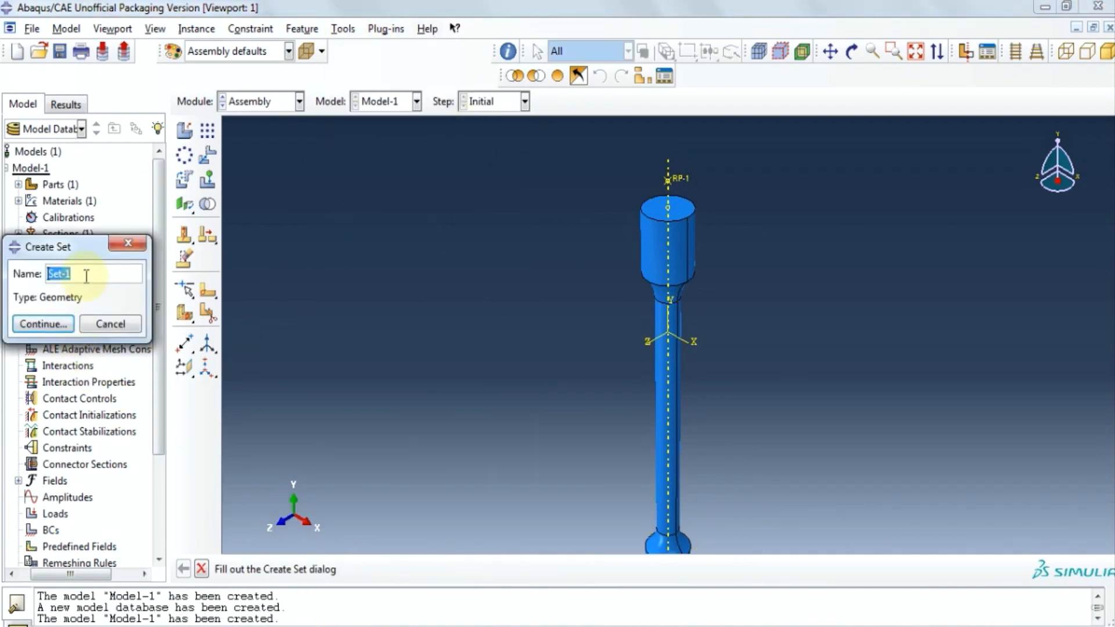
text(RF)
click(57, 324)
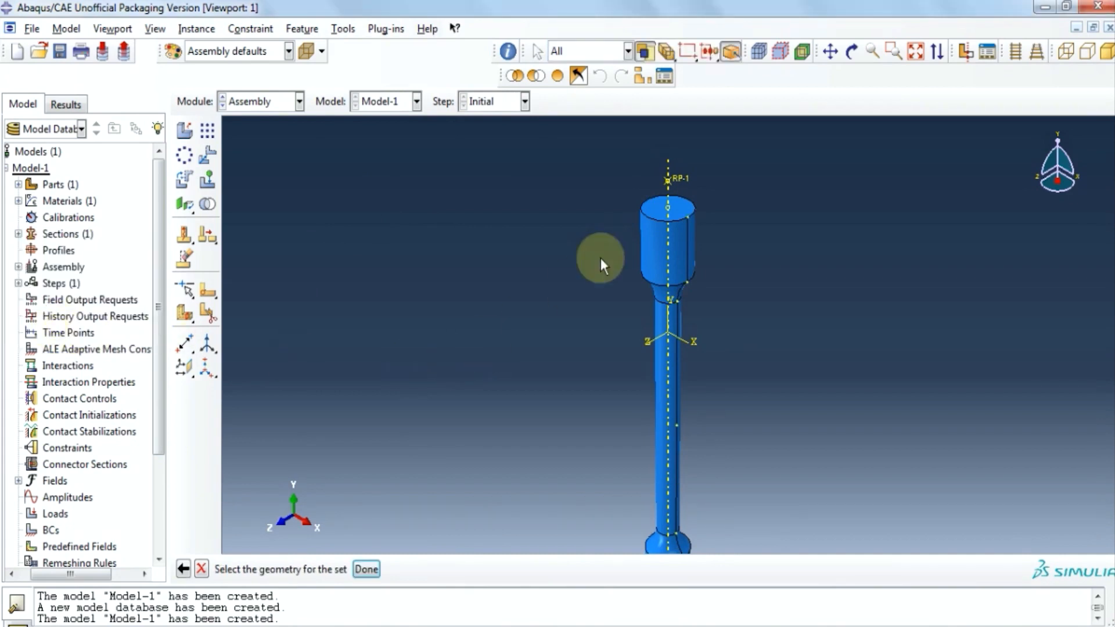
click(677, 174)
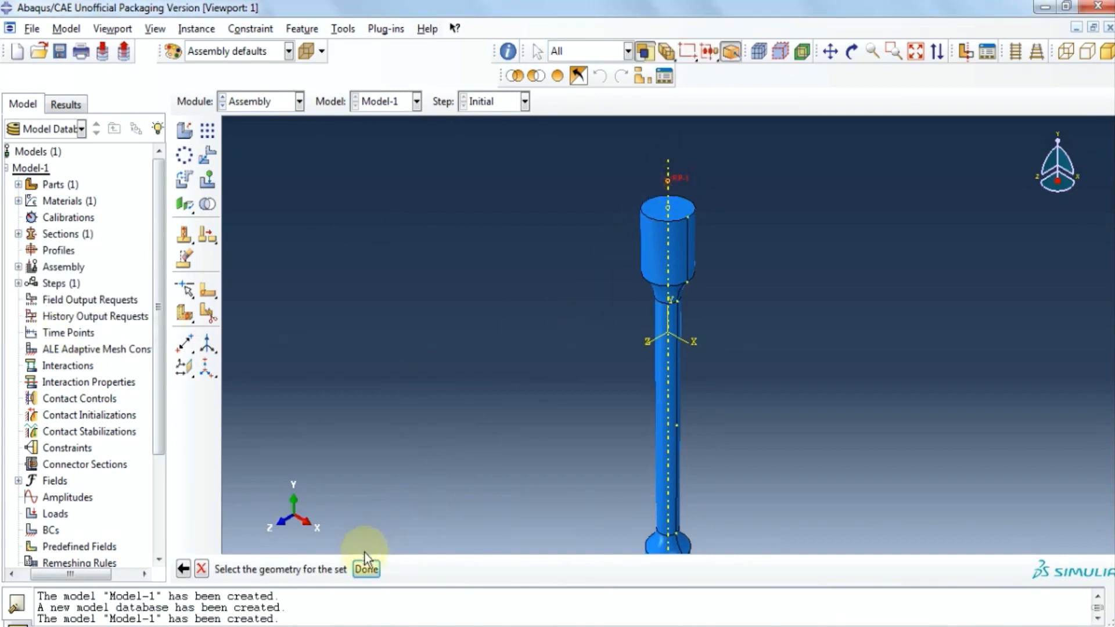
click(366, 568)
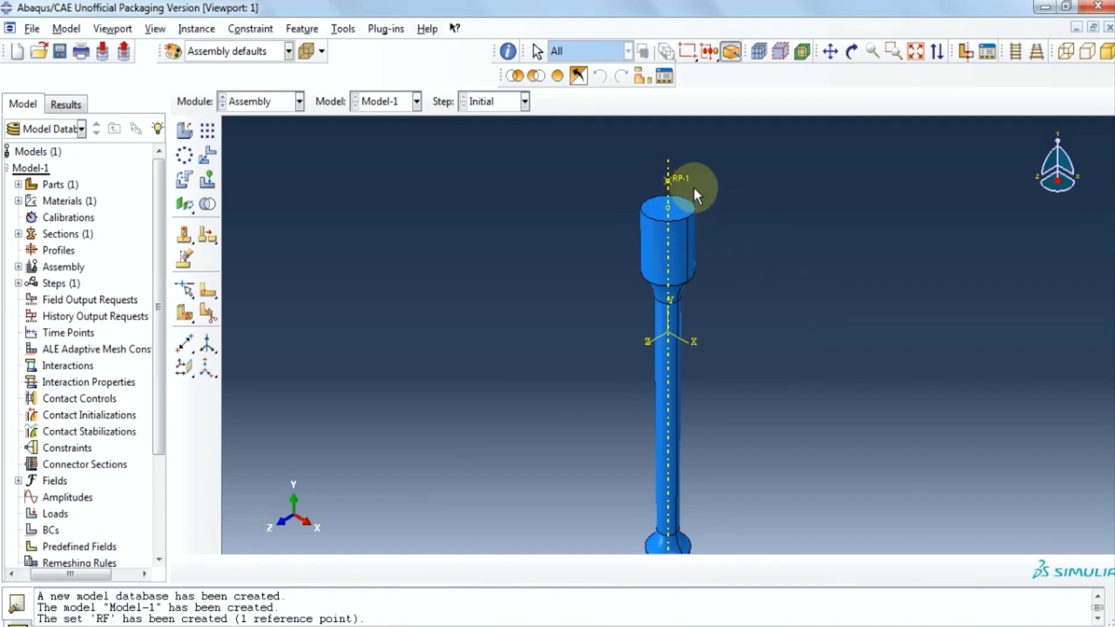
click(299, 103)
click(271, 174)
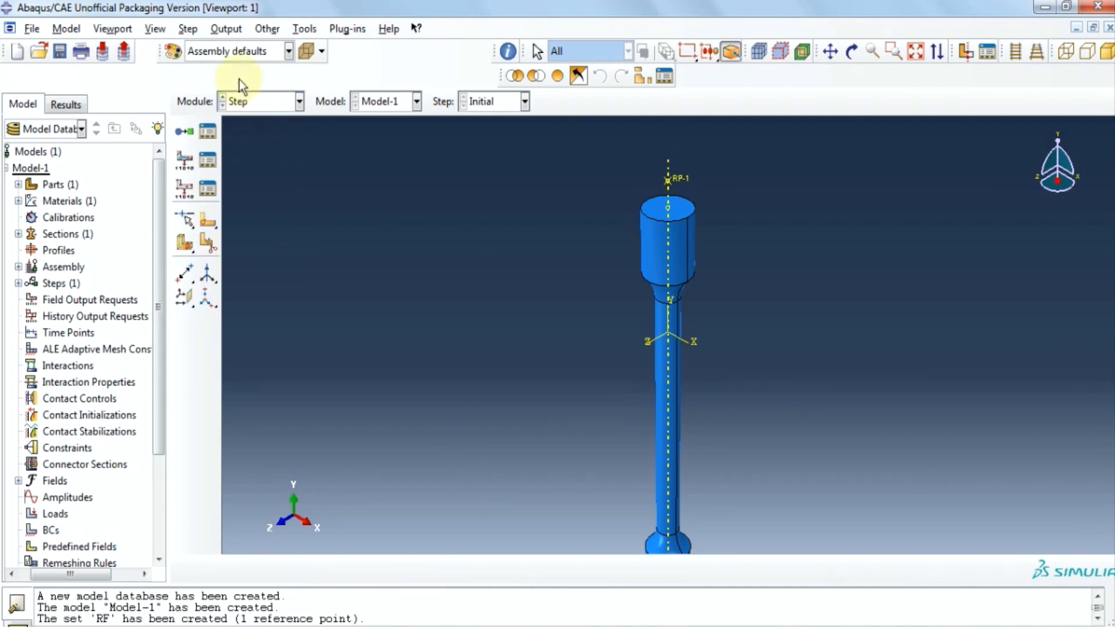
Create Step-1 as a Dynamic, Explicit step.
click(187, 29)
click(199, 45)
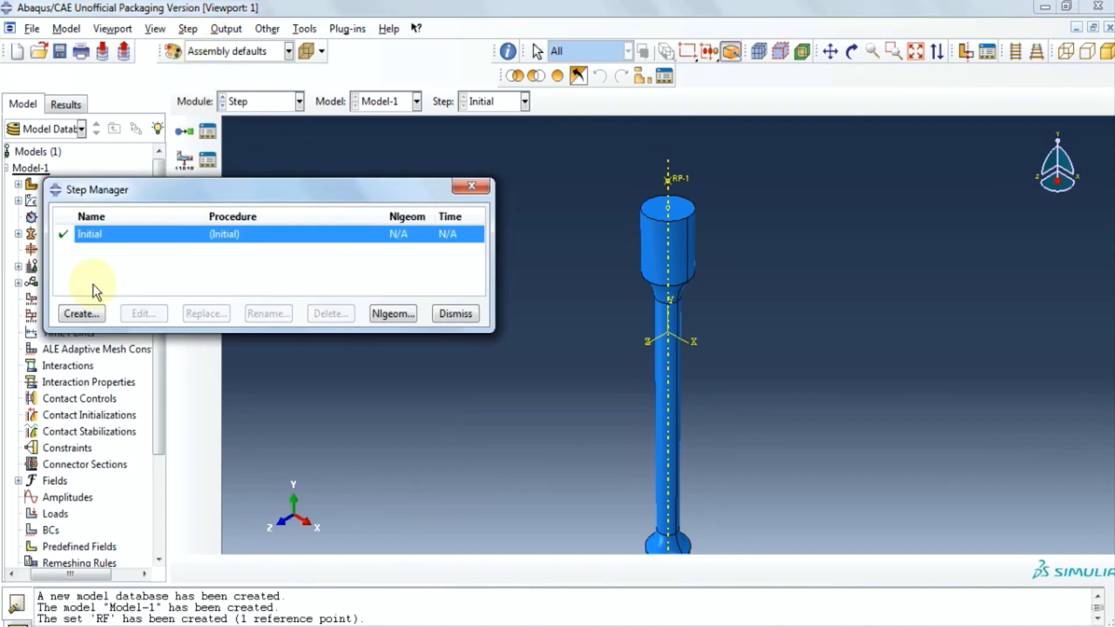
click(81, 313)
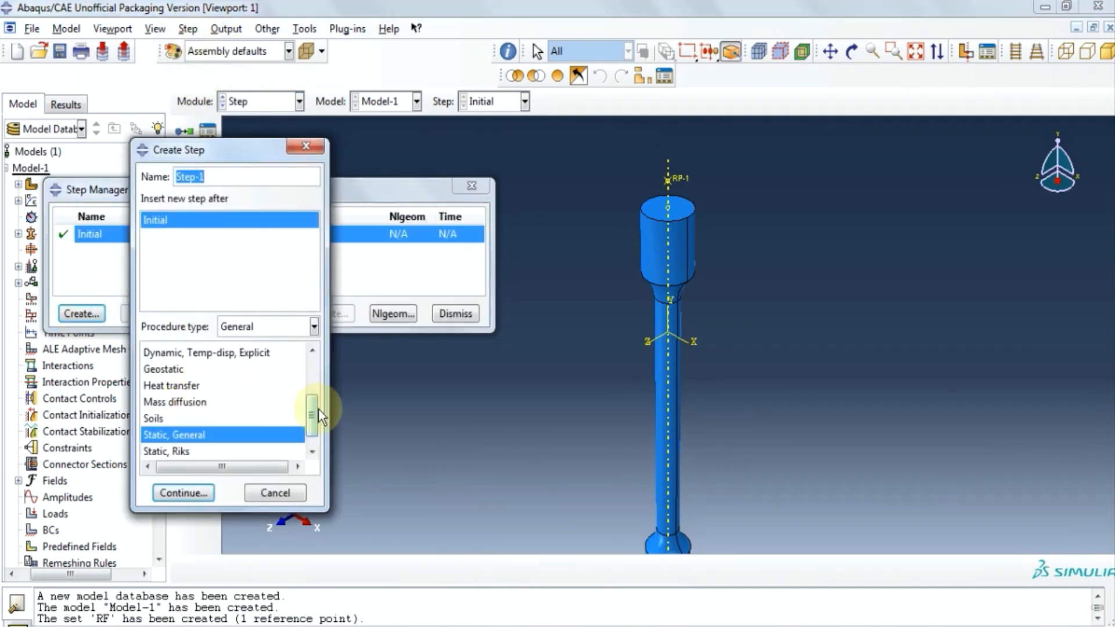
drag(316, 410, 316, 385)
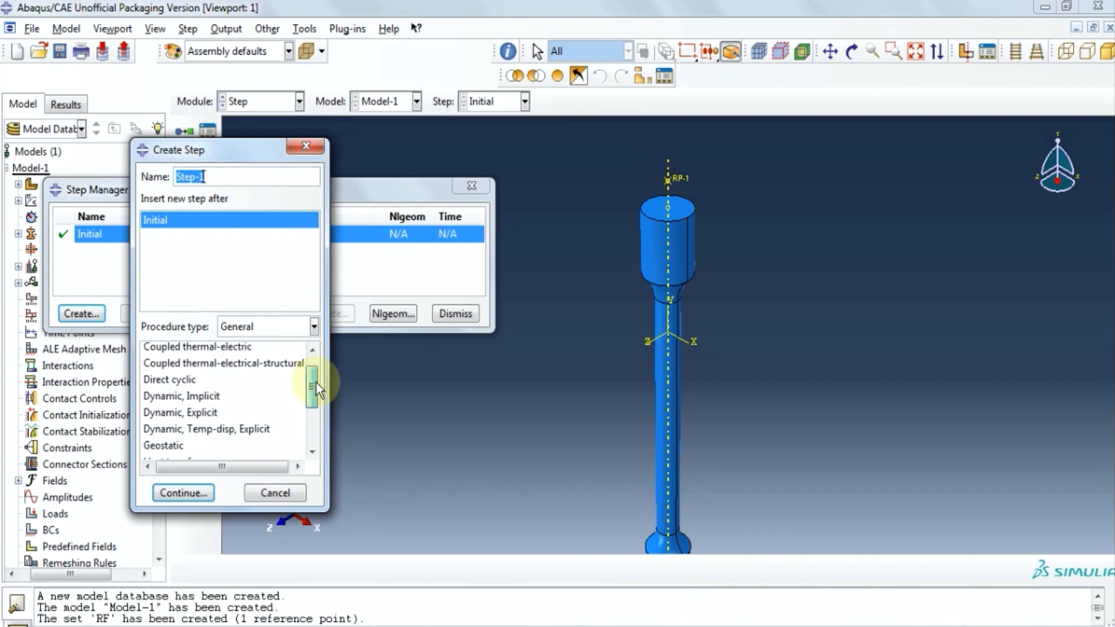
click(216, 412)
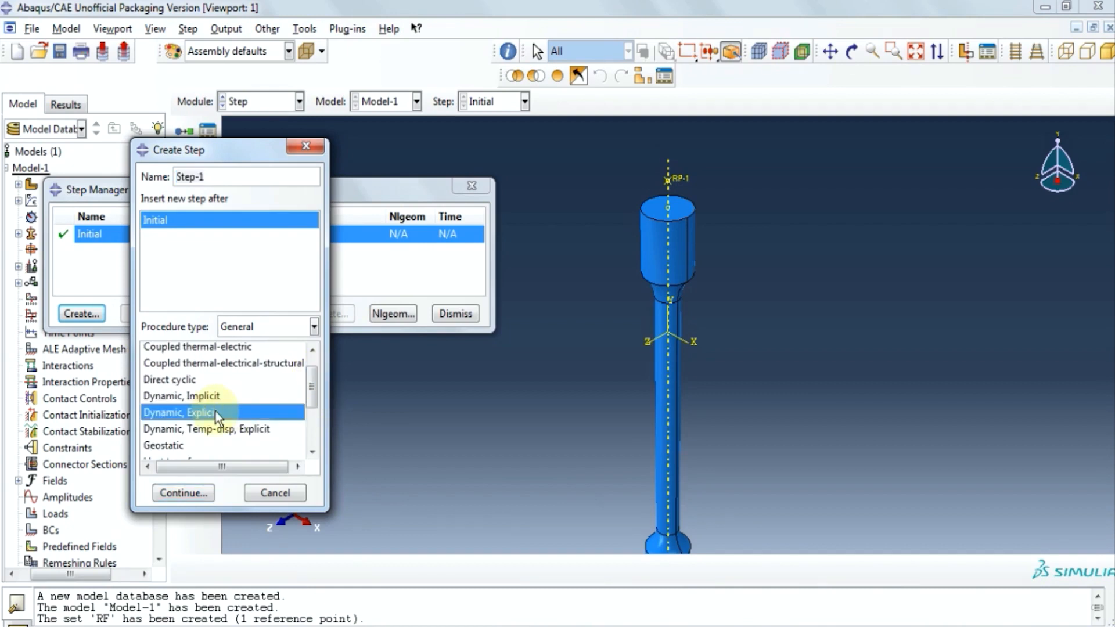
click(200, 494)
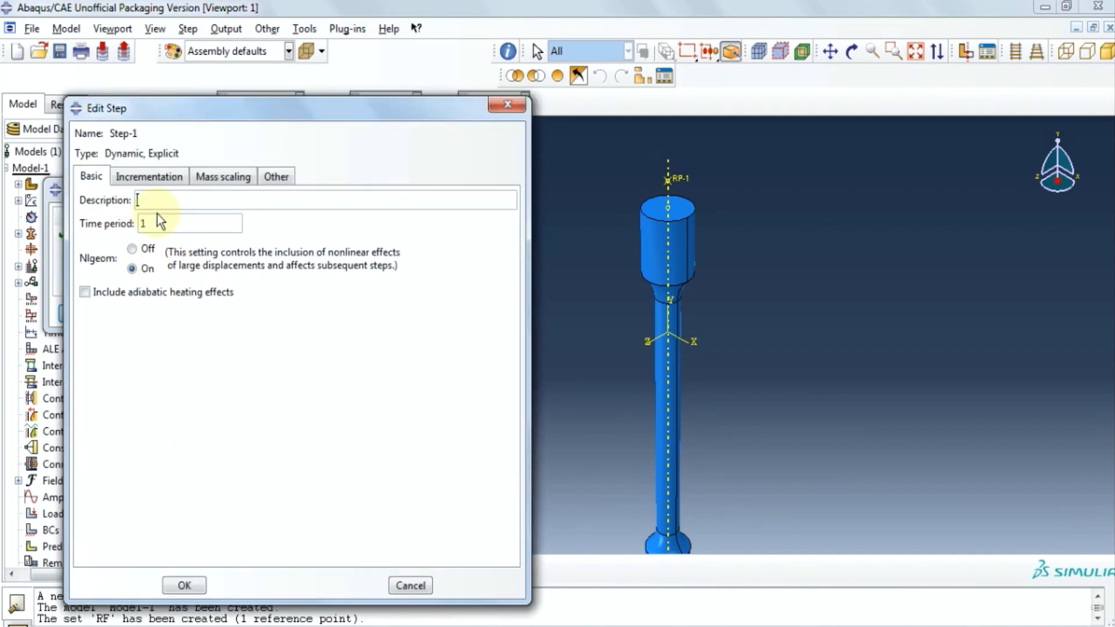
Give Step-1 whole-model mass scaling to a 4E-5 target time increment.
click(232, 176)
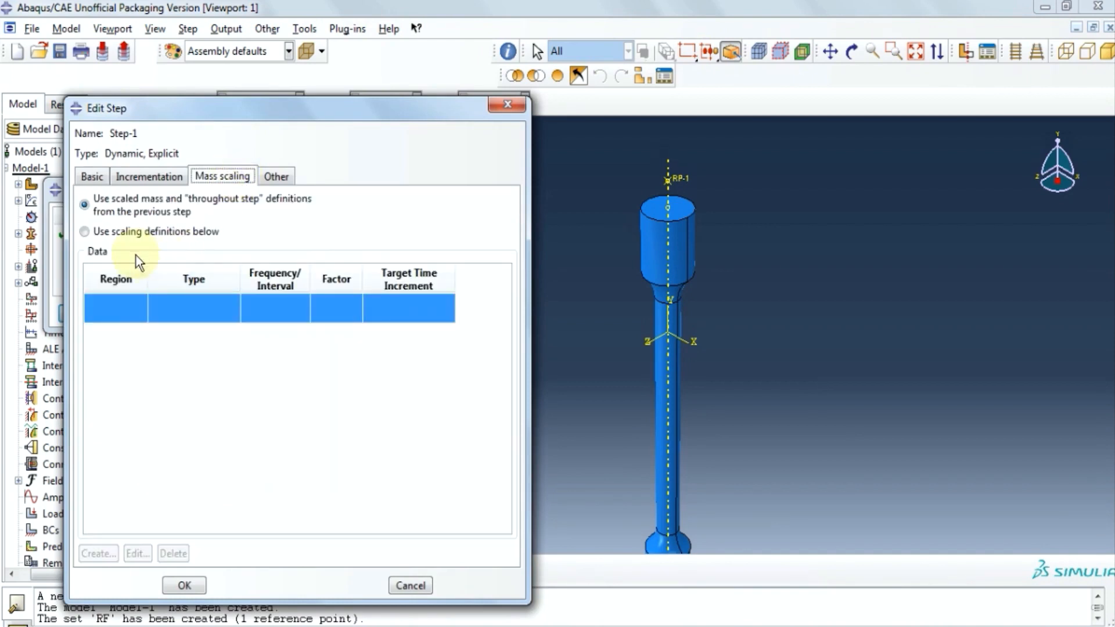
click(144, 234)
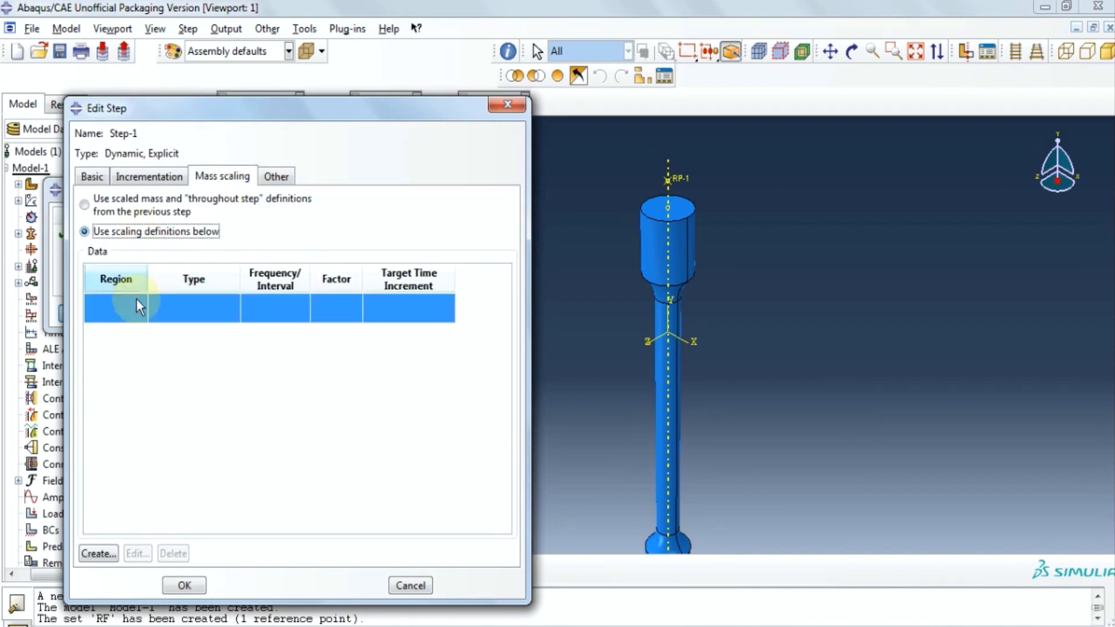
click(96, 554)
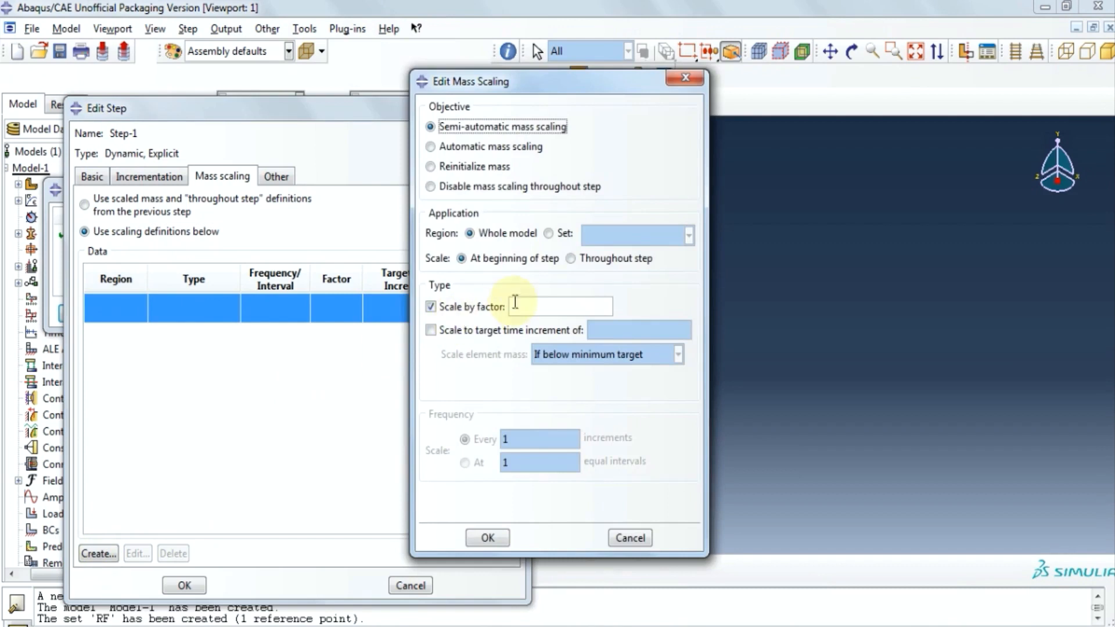
click(430, 330)
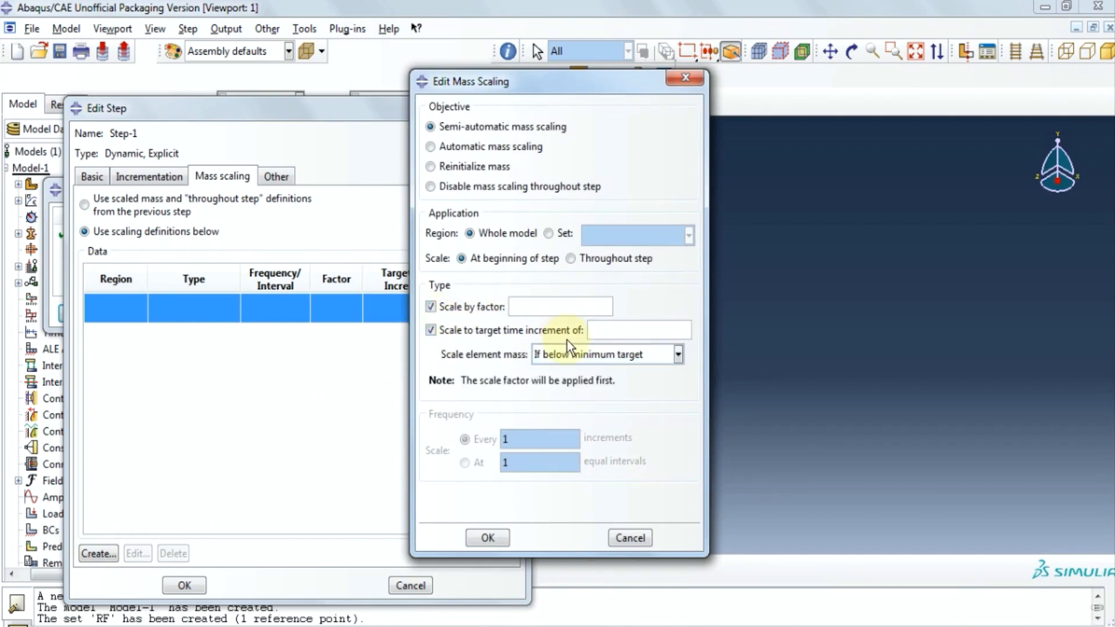
click(431, 306)
click(590, 331)
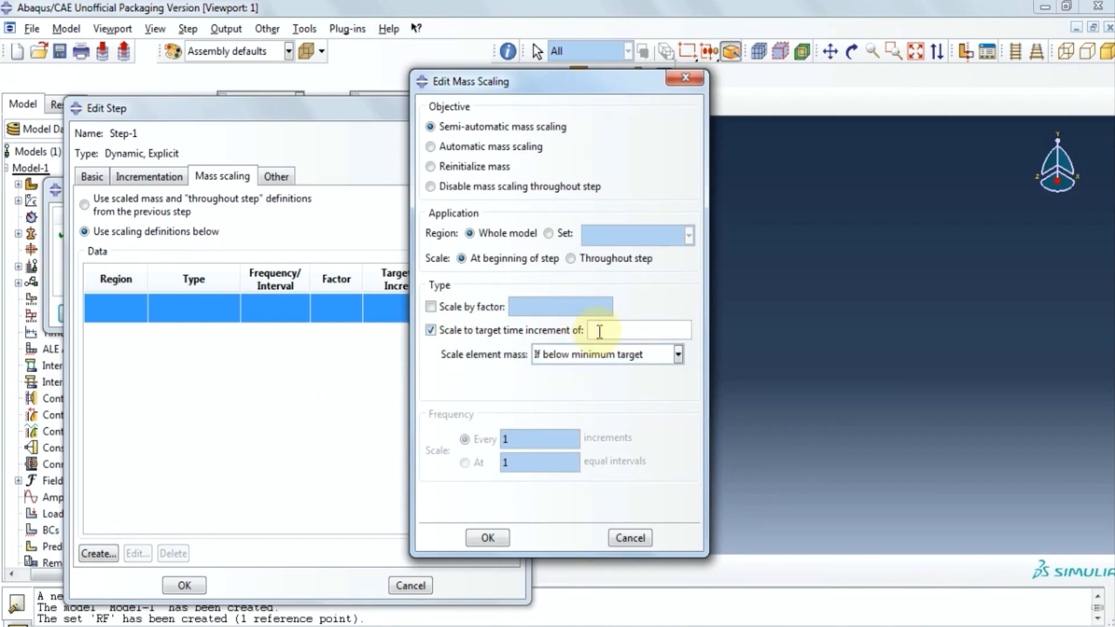
text(4E-5)
click(487, 536)
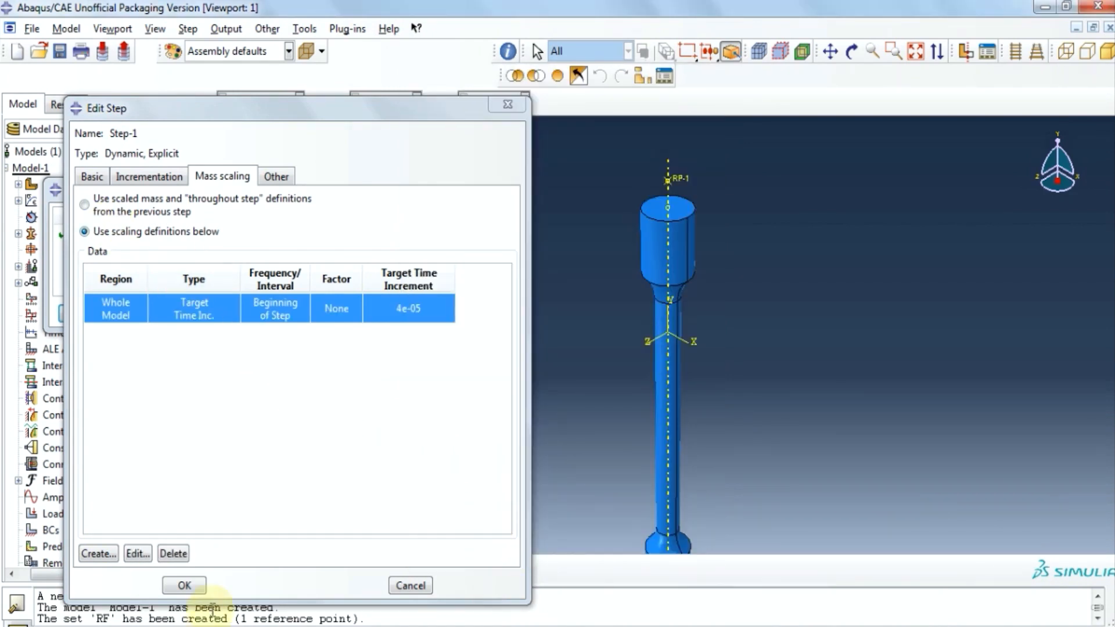
click(185, 585)
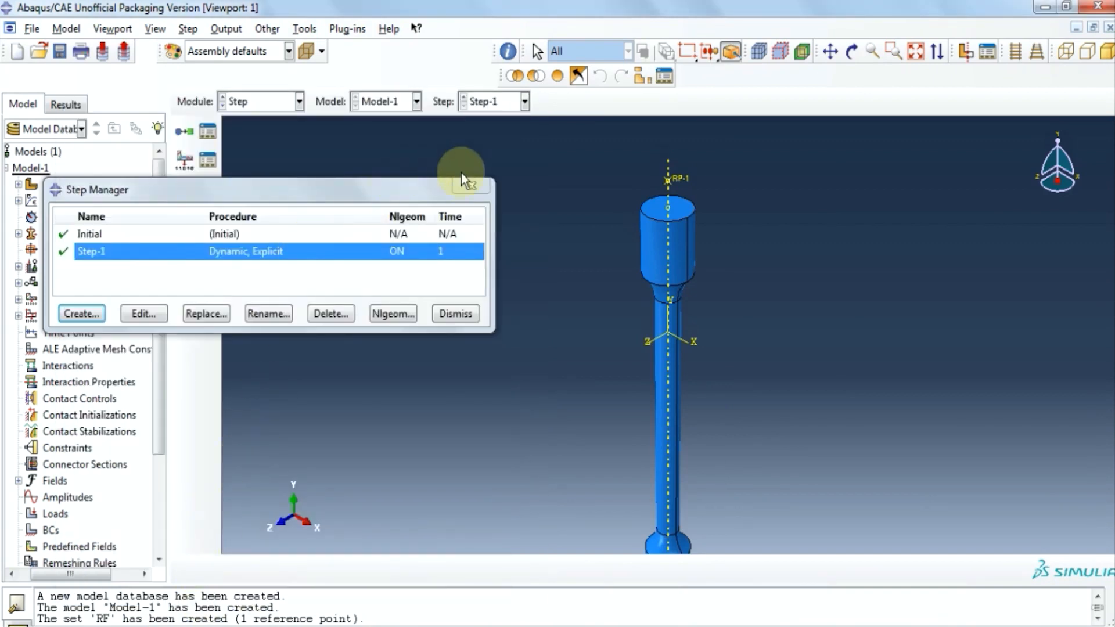
click(456, 188)
Add STATUS to the variables written by field output request F-Output-1.
click(187, 29)
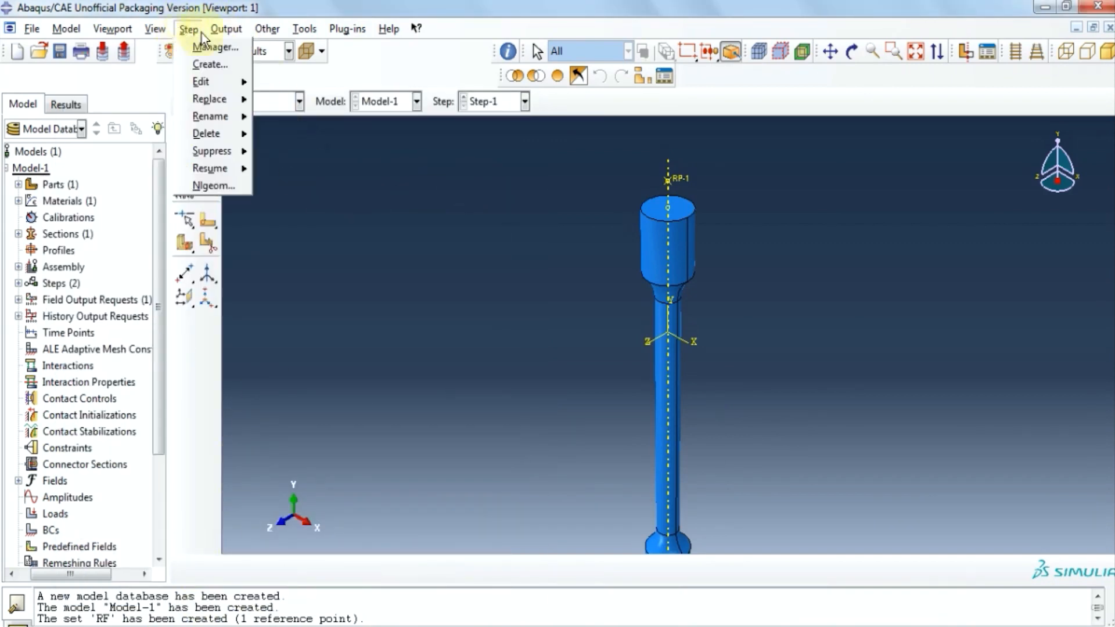
mouse_move(260, 44)
click(366, 44)
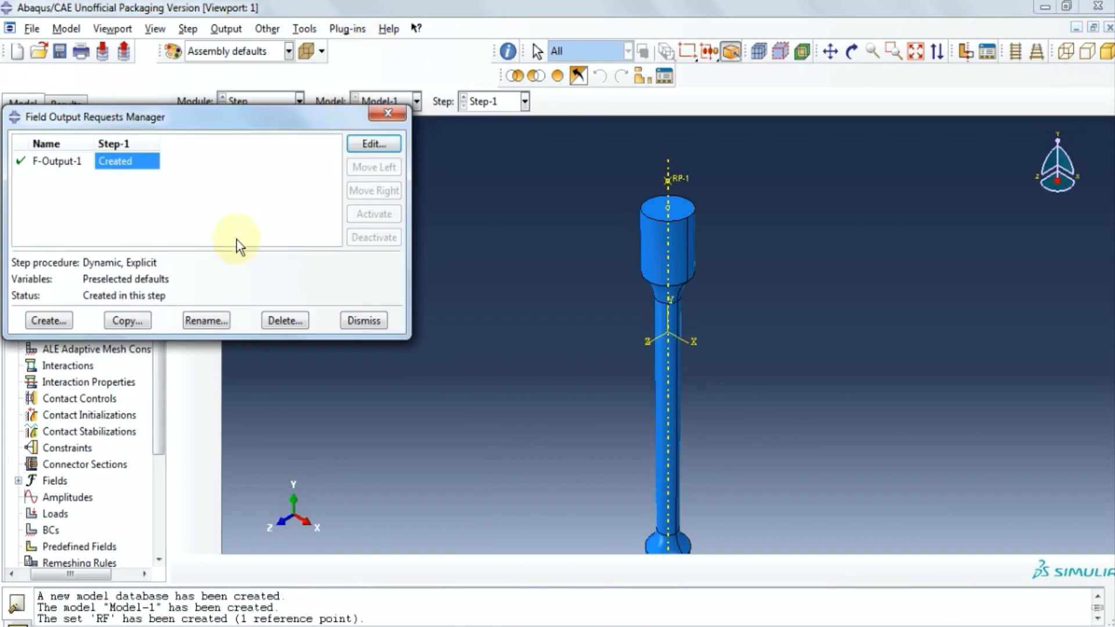
click(363, 142)
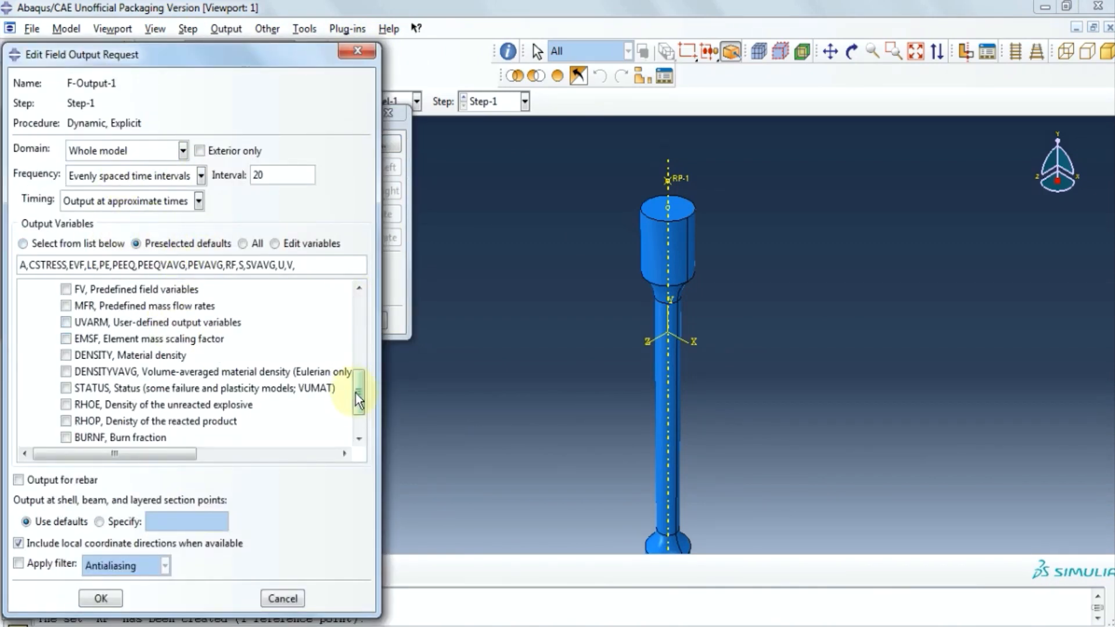
drag(358, 400, 362, 291)
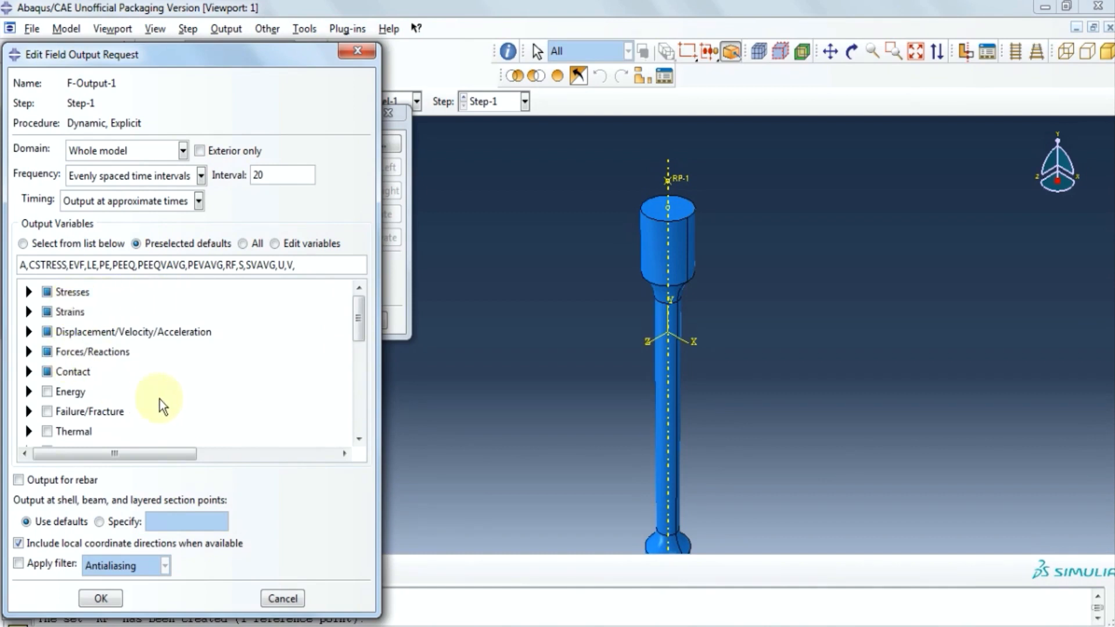
scroll(151, 379, down, 3)
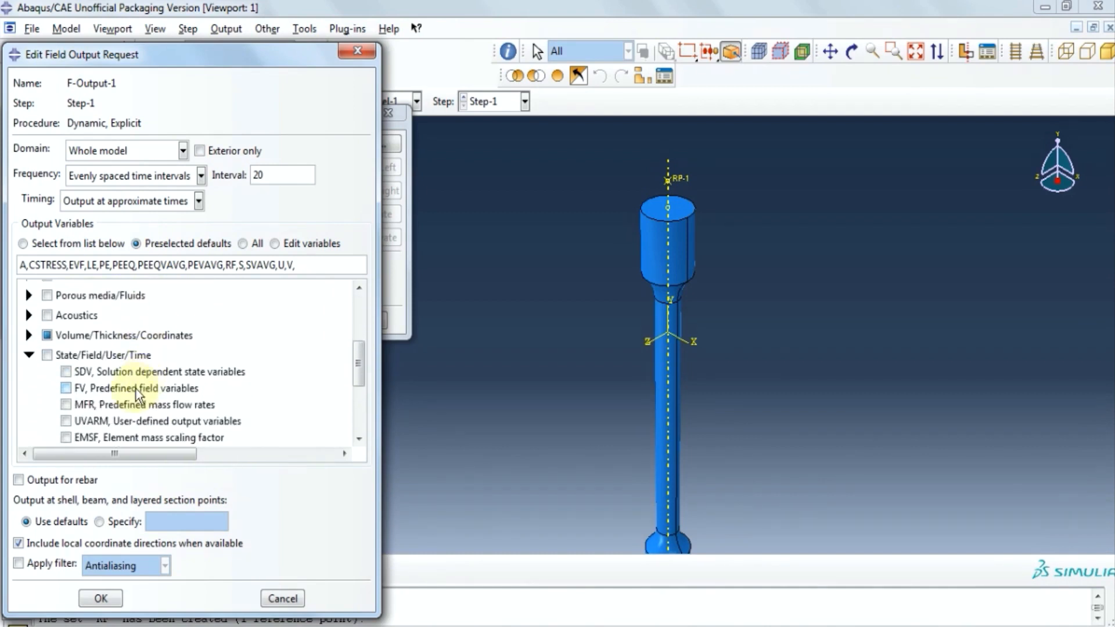
scroll(148, 371, down, 2)
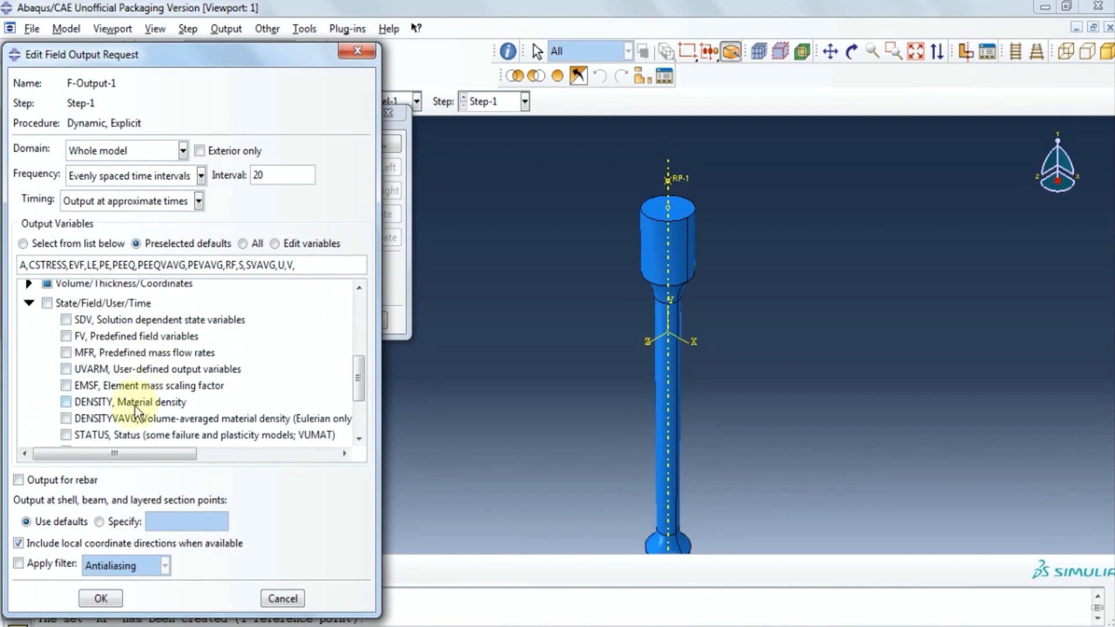
click(73, 383)
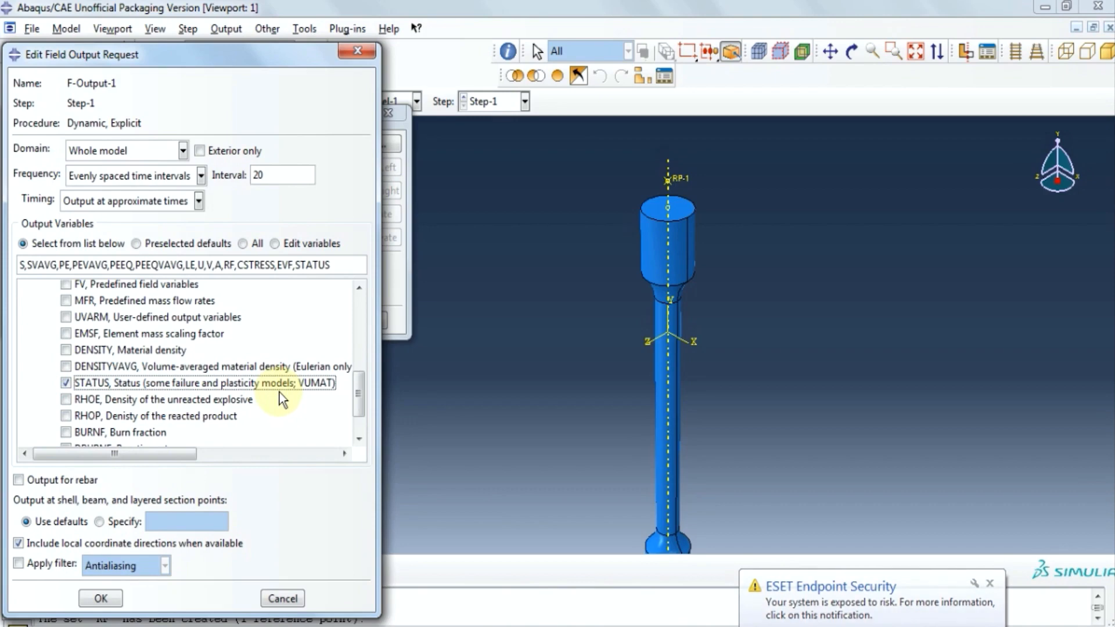
click(100, 598)
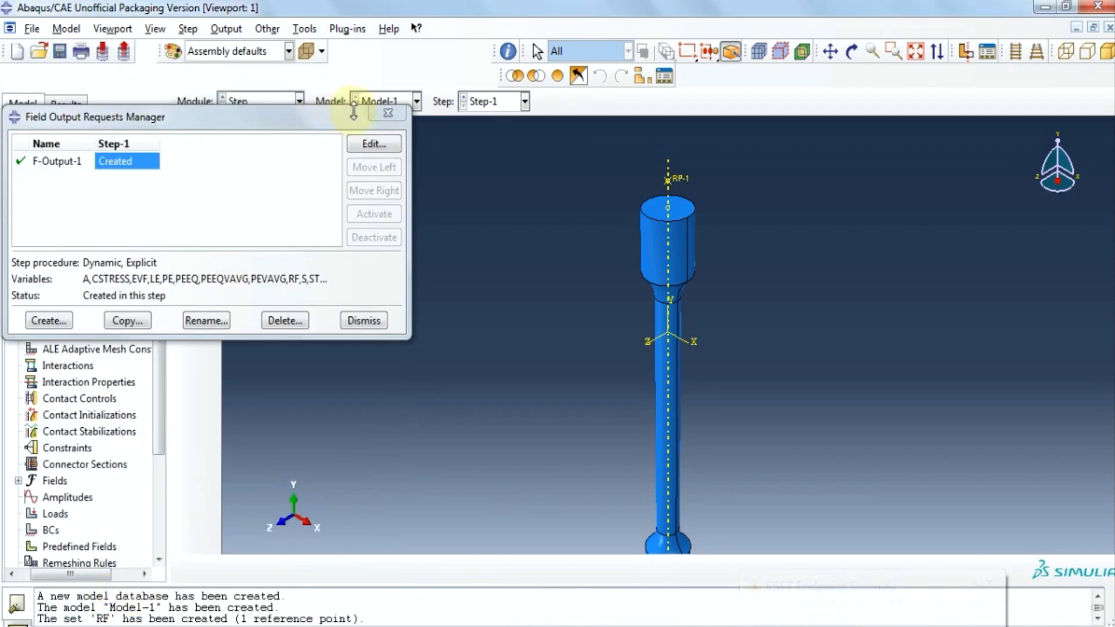
click(373, 115)
Set the H-Output-1 history output domain to the RF set.
click(227, 30)
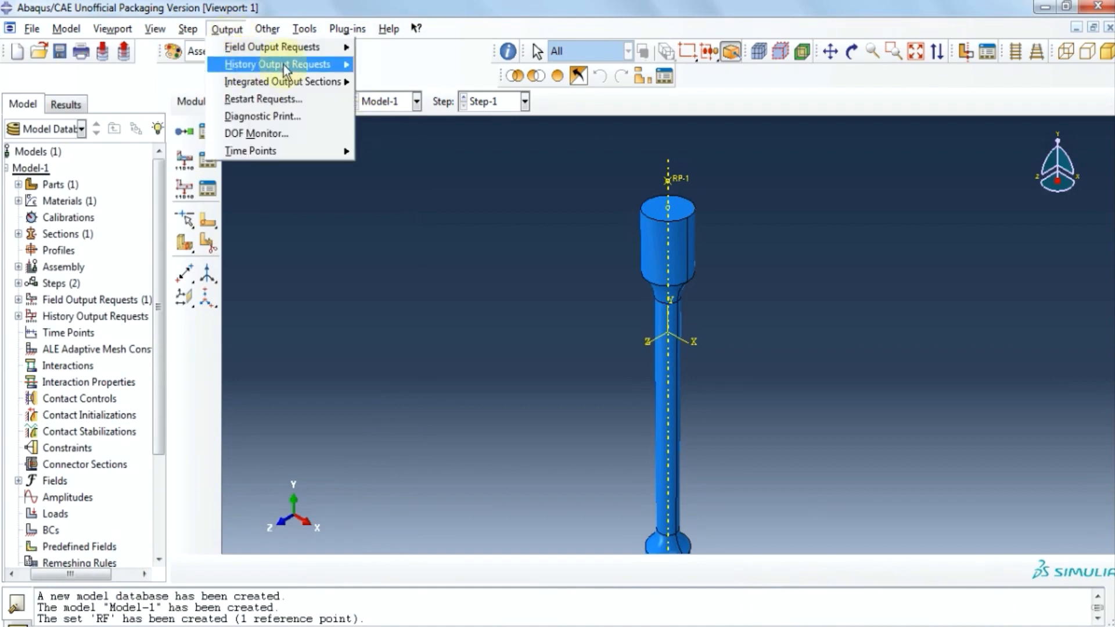
mouse_move(325, 65)
click(389, 66)
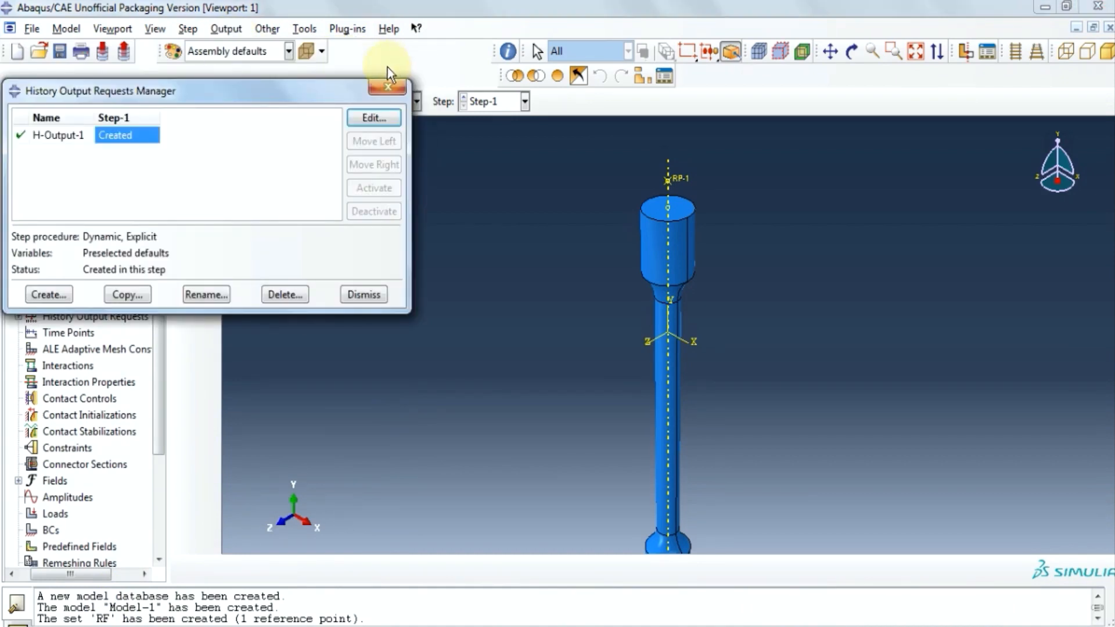
drag(335, 88, 374, 137)
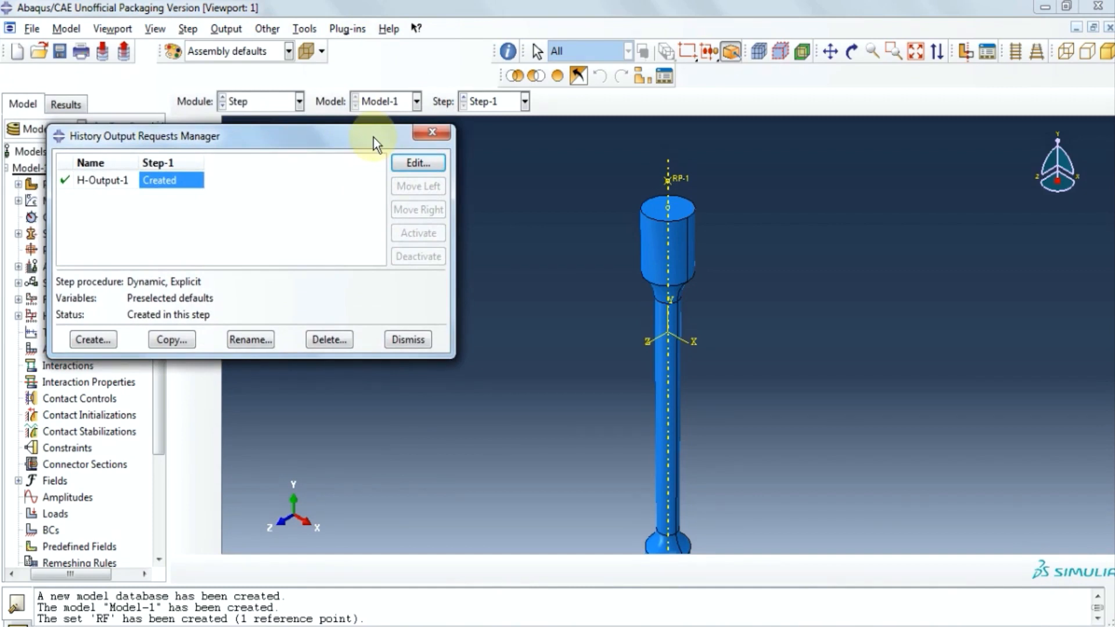
click(417, 163)
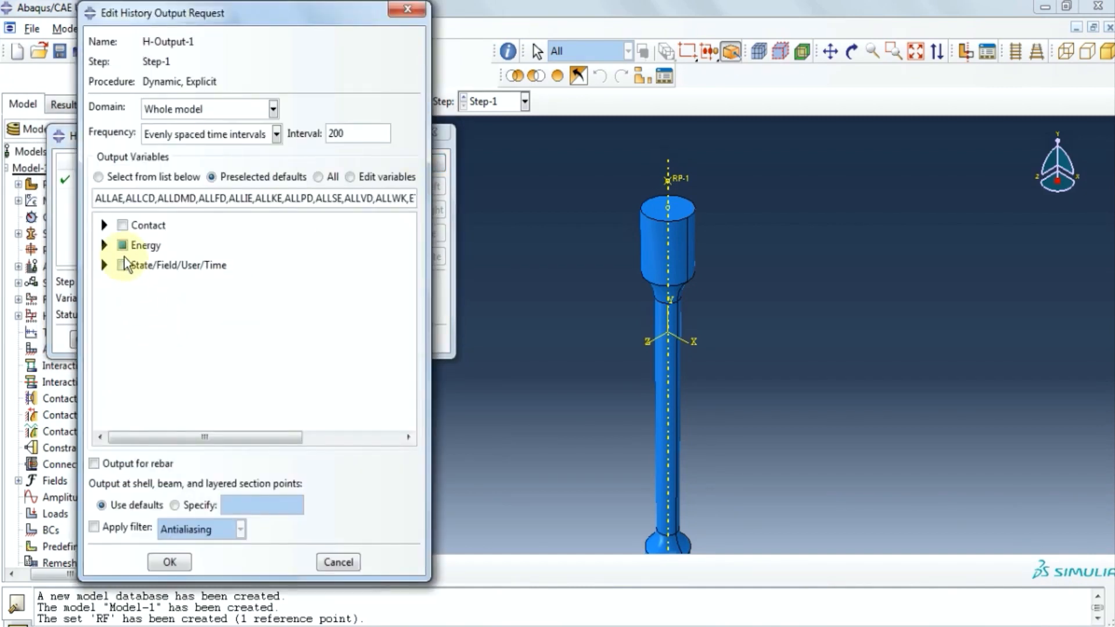
click(271, 110)
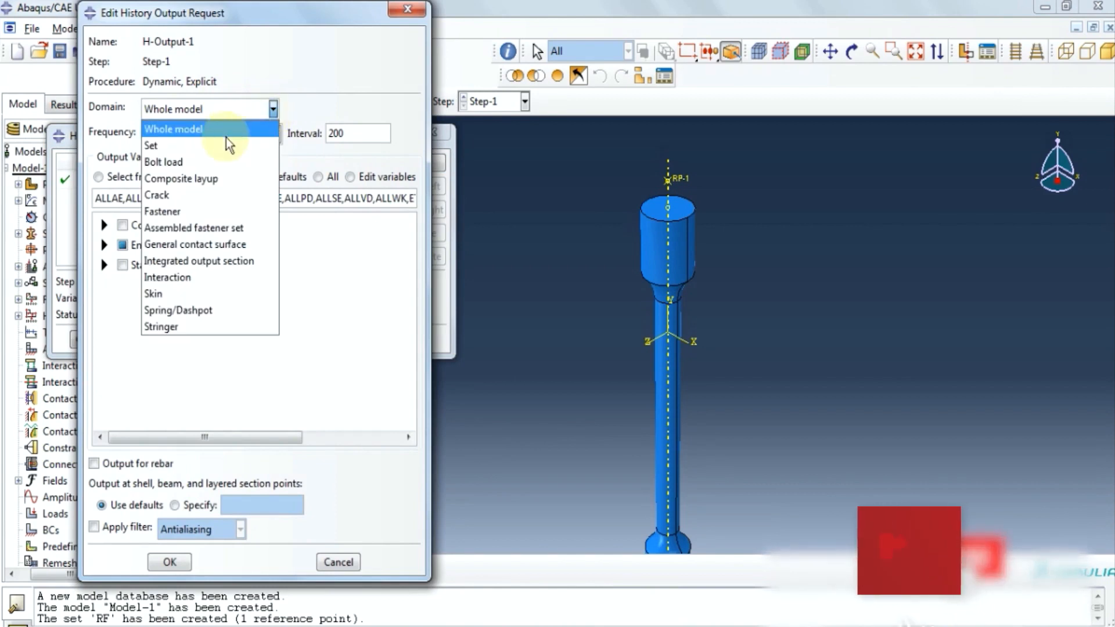
click(216, 145)
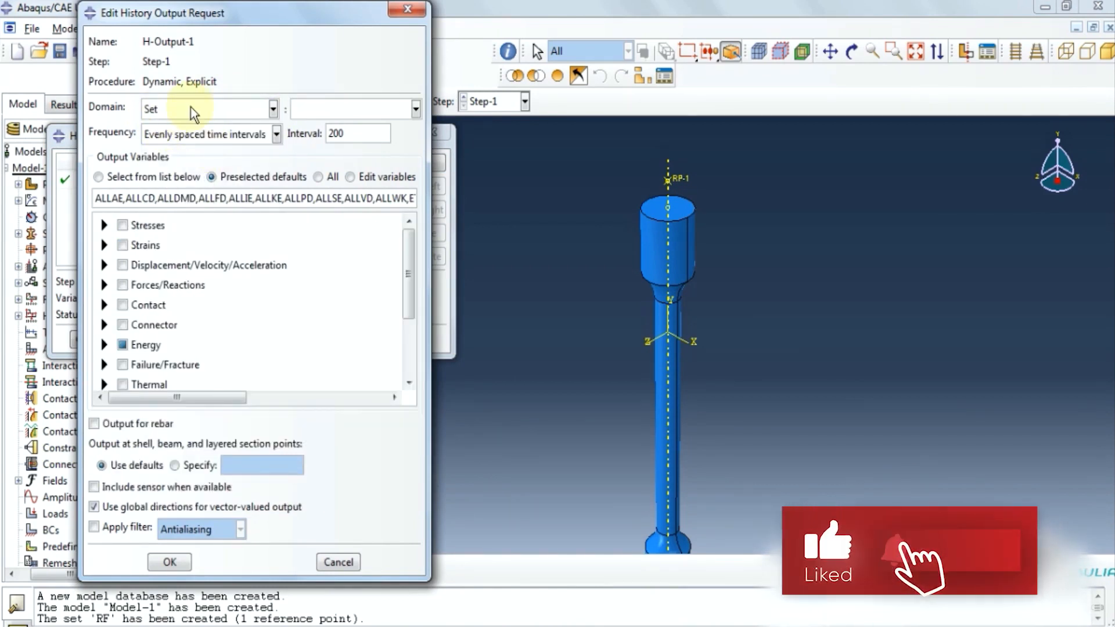
click(416, 109)
click(340, 129)
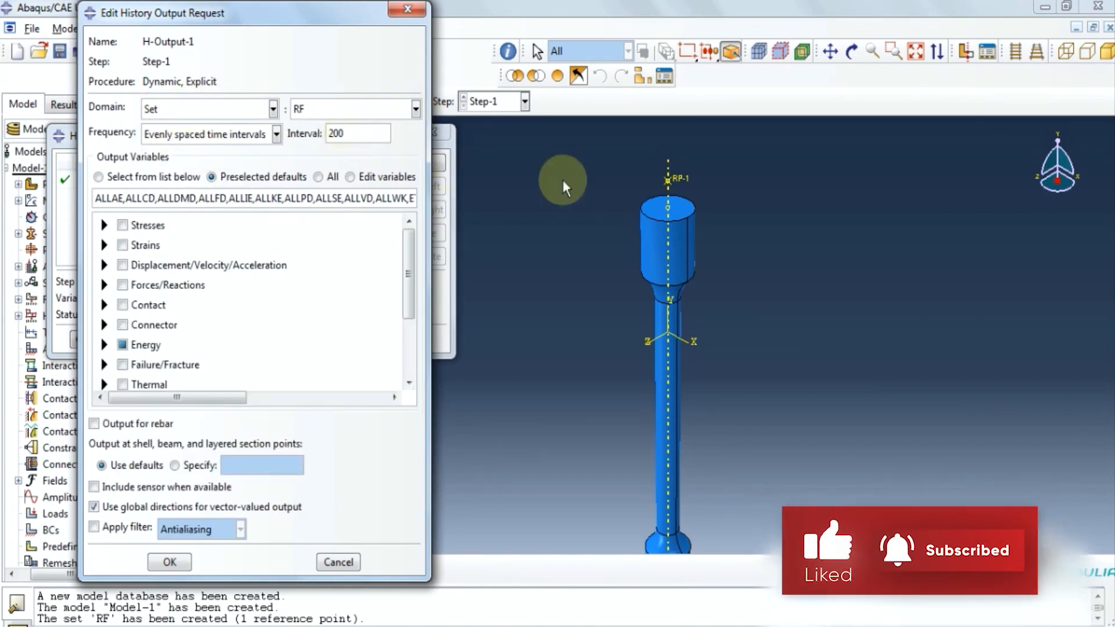
Request U2 displacement and RF2 reaction force in H-Output-1.
click(104, 265)
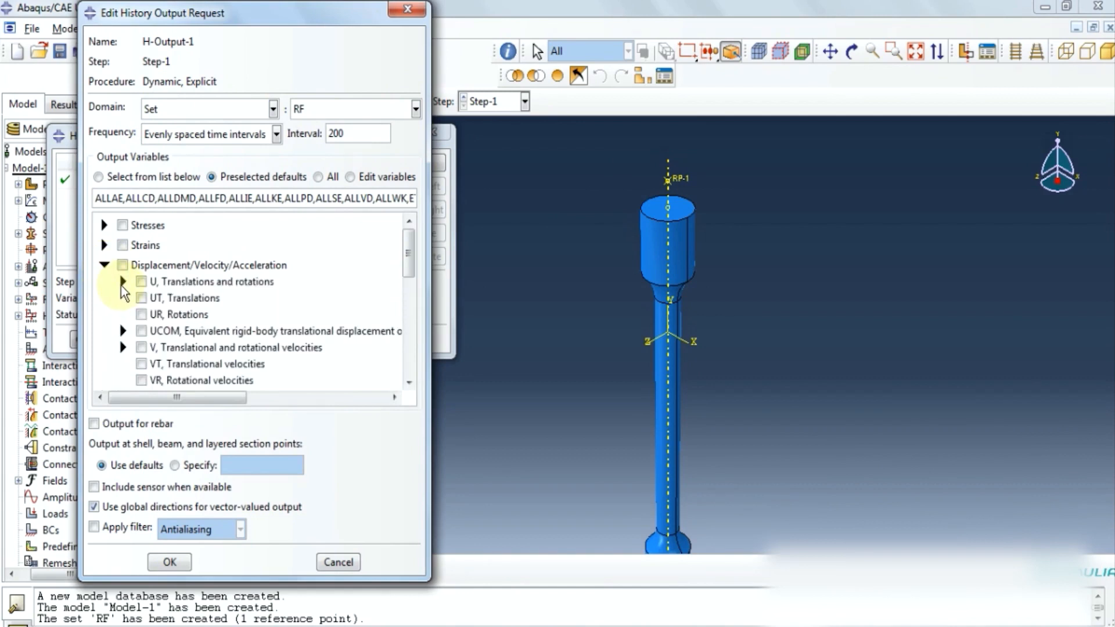
click(122, 282)
click(160, 314)
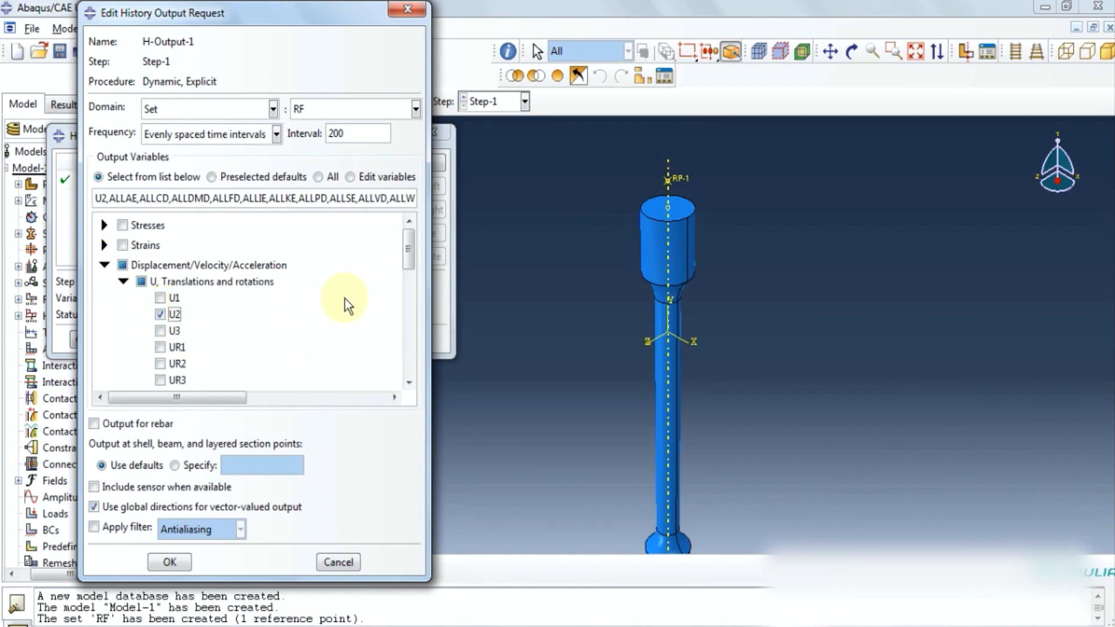
click(104, 265)
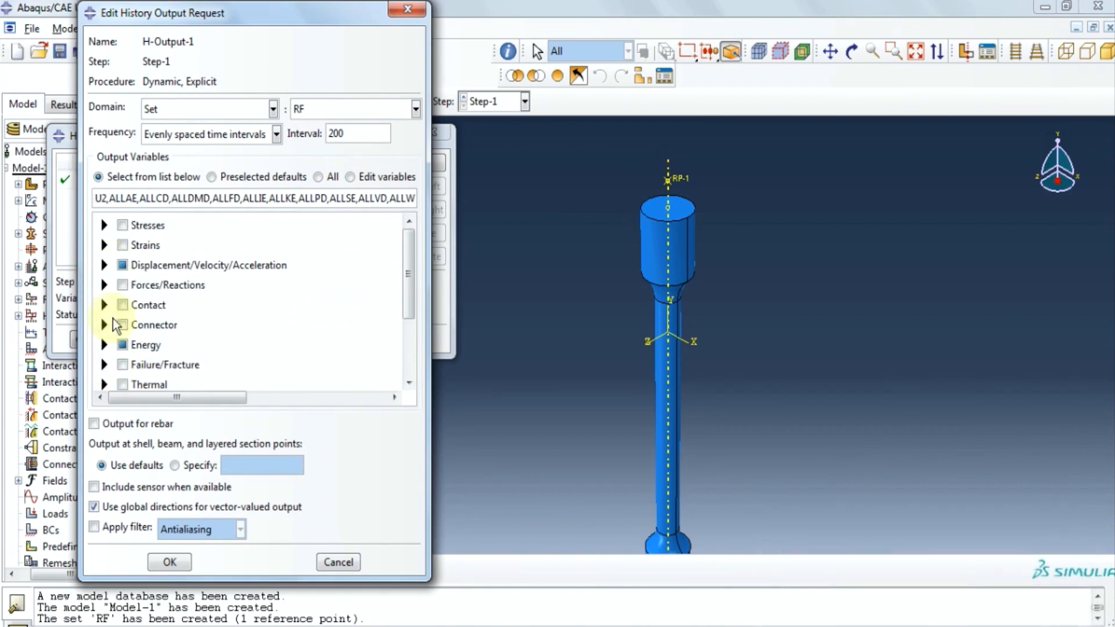
click(104, 285)
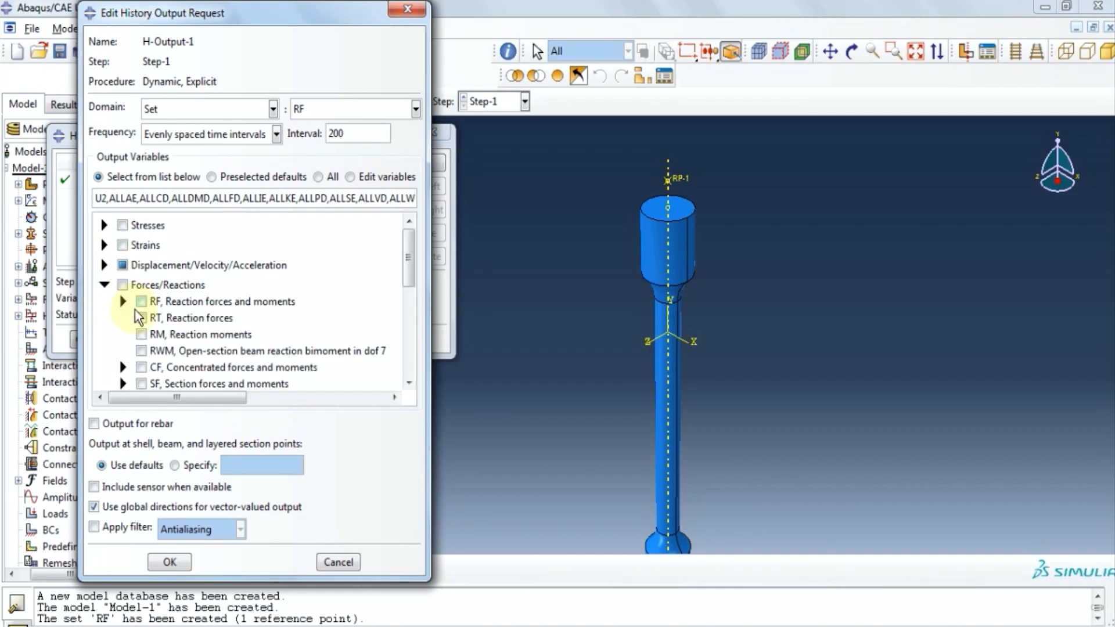
click(123, 302)
click(160, 335)
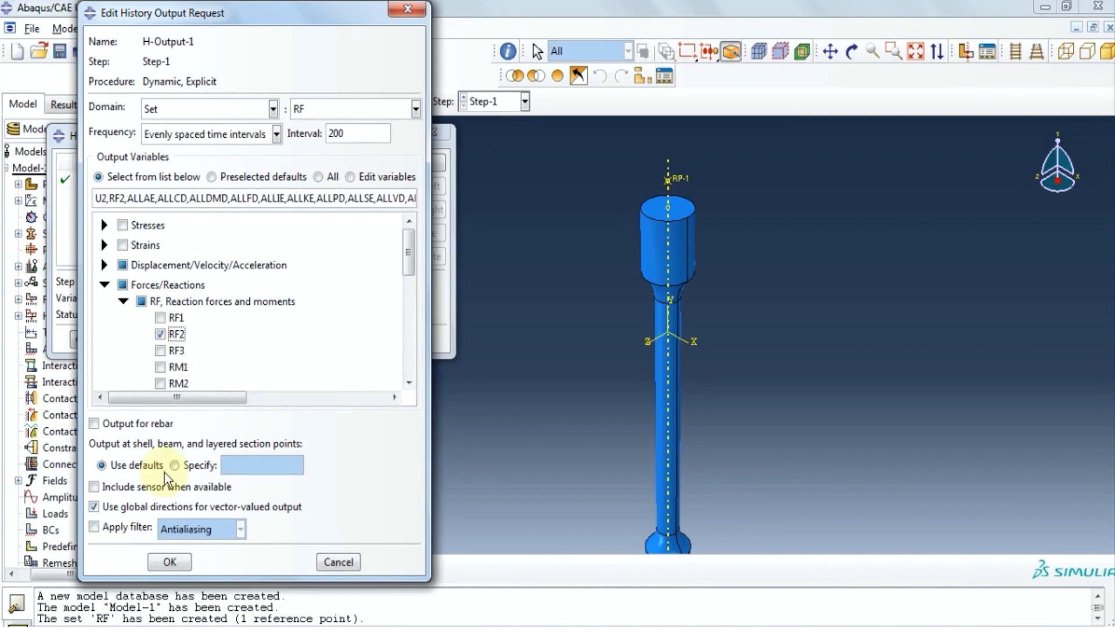
click(170, 563)
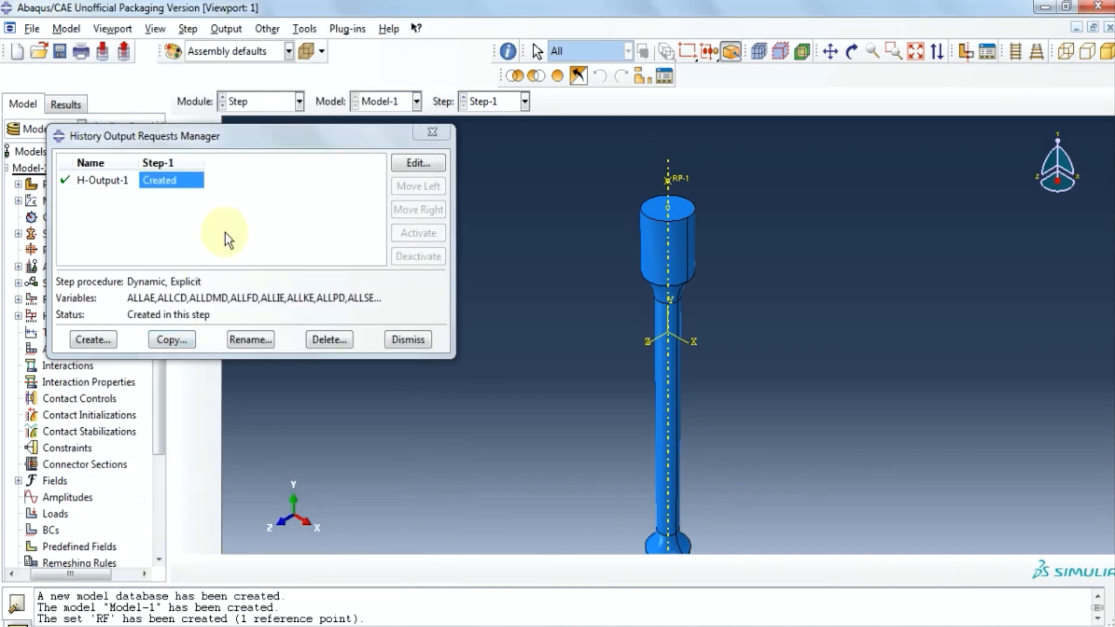
click(432, 132)
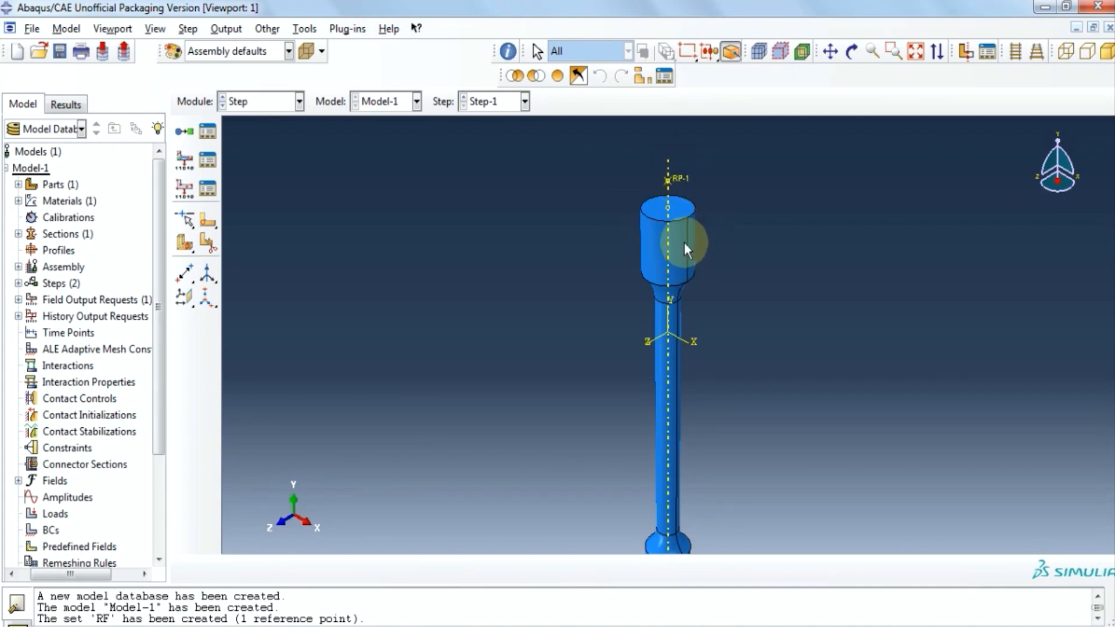
Switch to the Interaction module and start a new Coupling constraint.
click(298, 102)
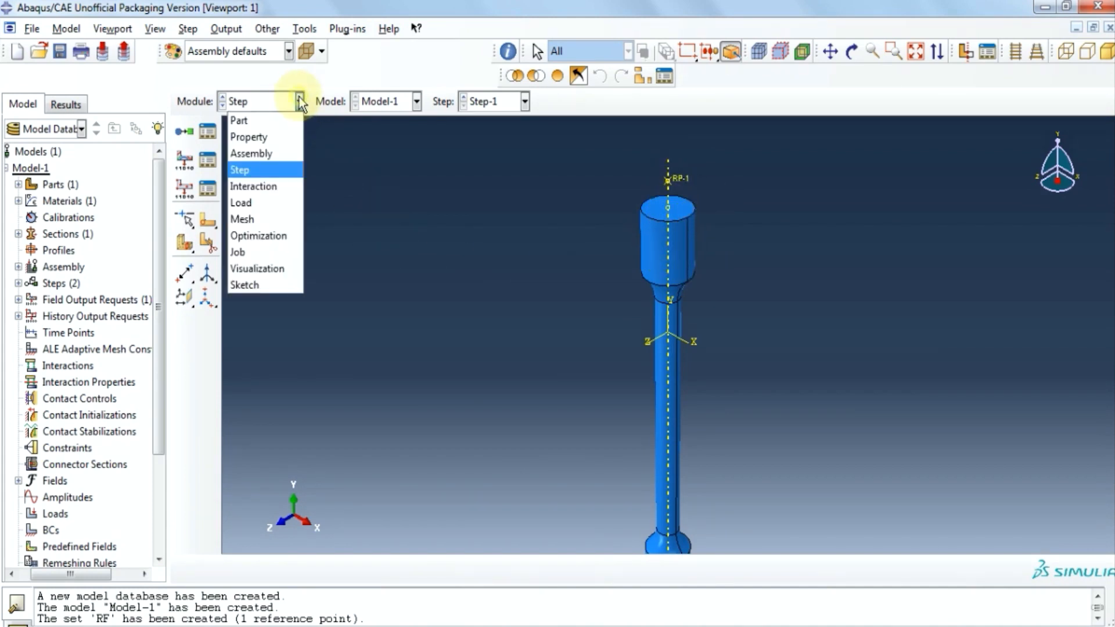
click(287, 189)
click(244, 27)
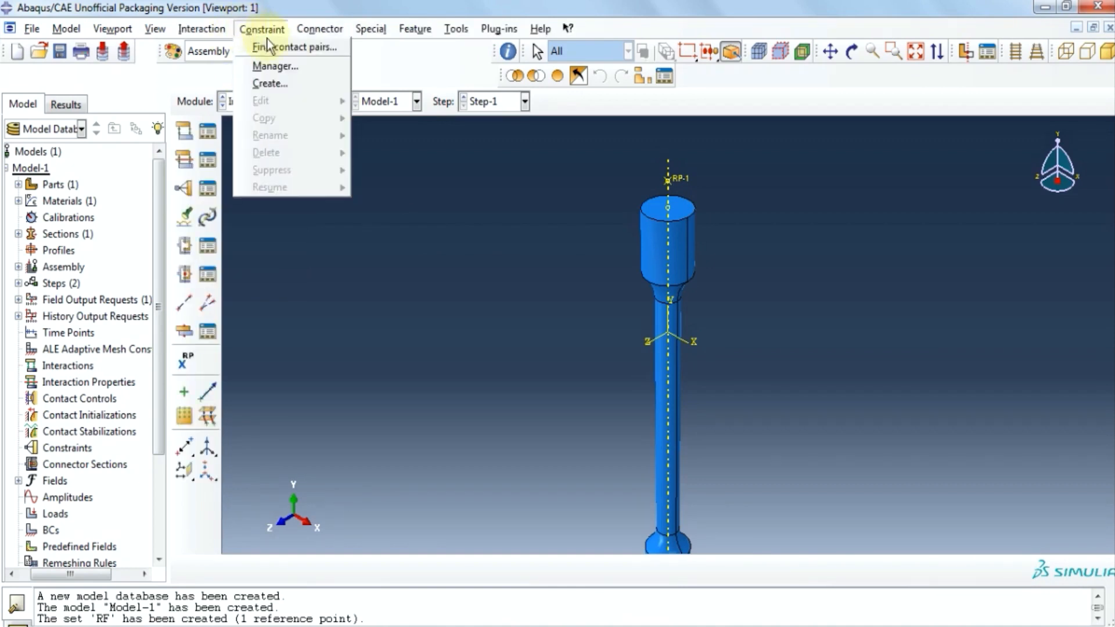
click(274, 65)
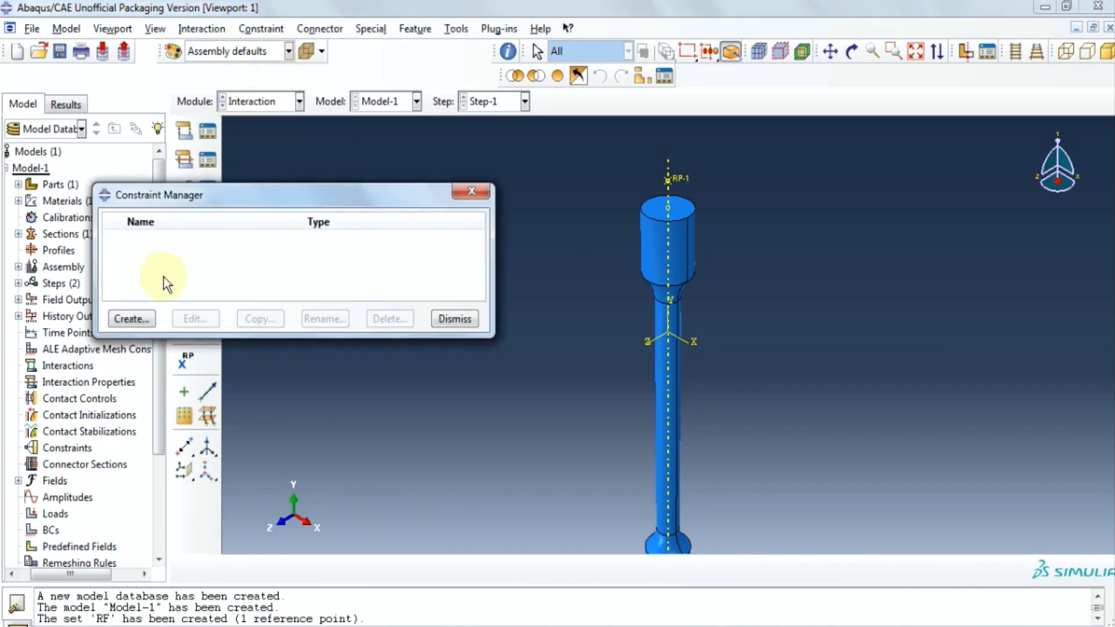
click(130, 316)
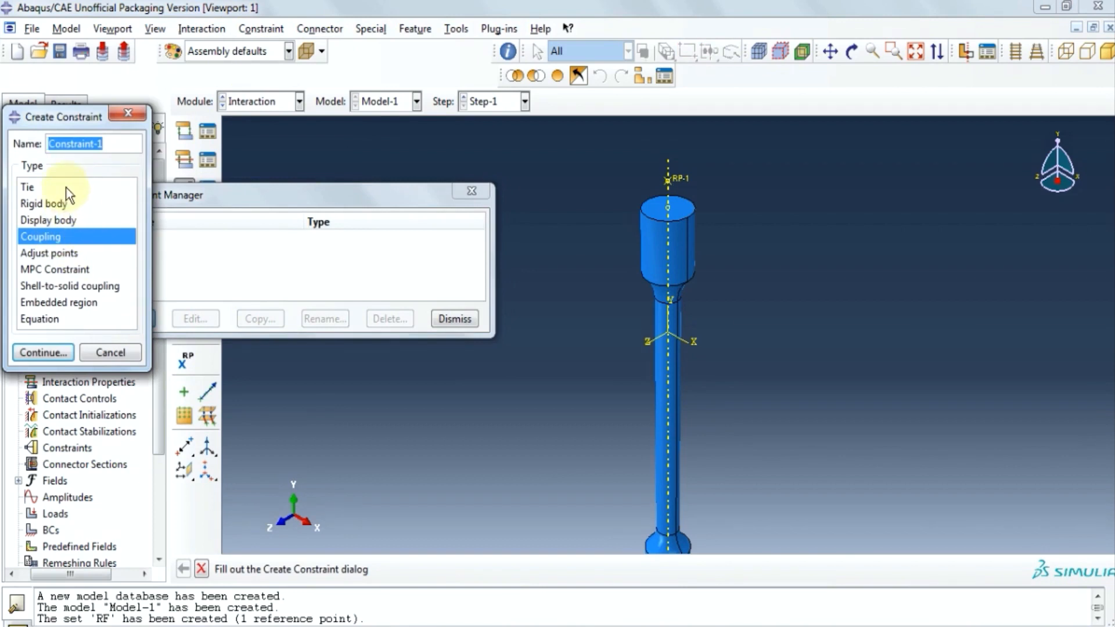
click(44, 353)
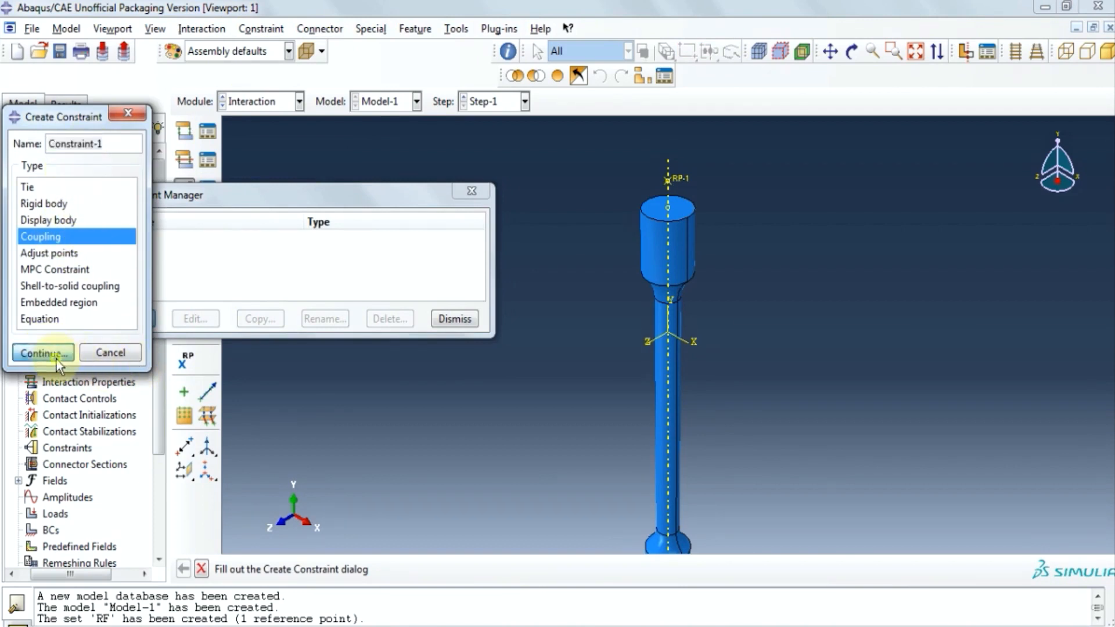
Kinematically couple RP-1 to the top face of the specimen's grip cylinder.
click(677, 182)
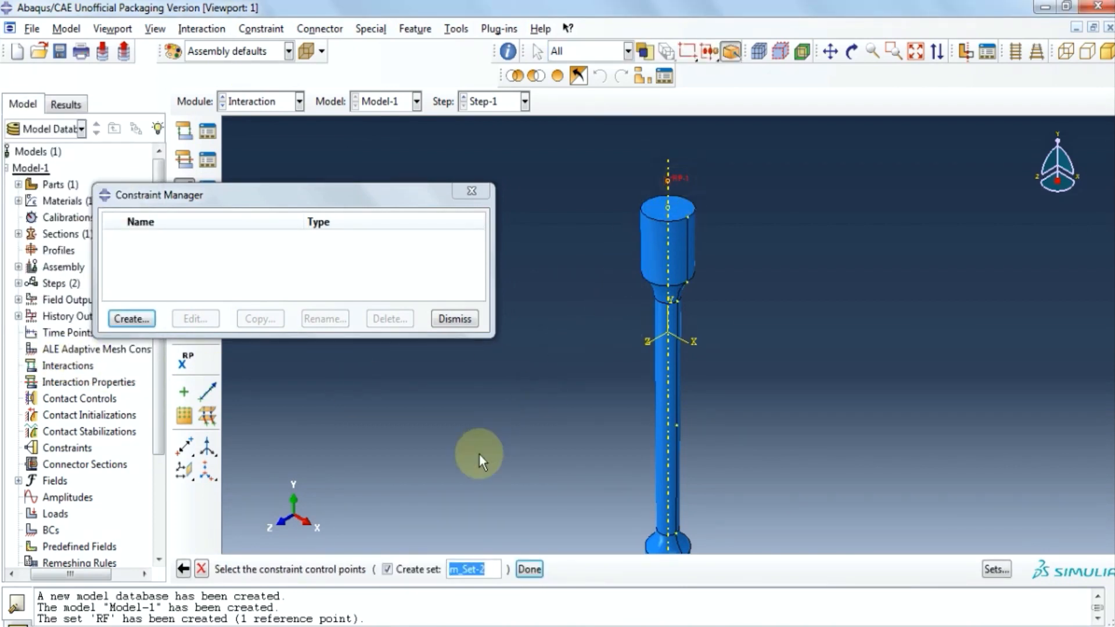
click(530, 569)
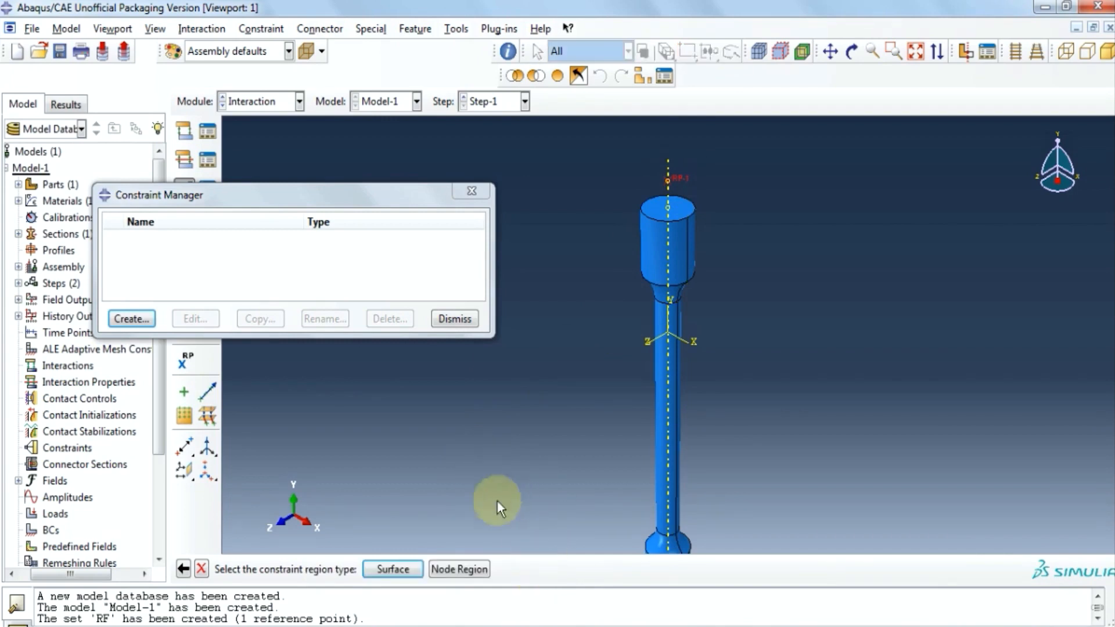
click(400, 569)
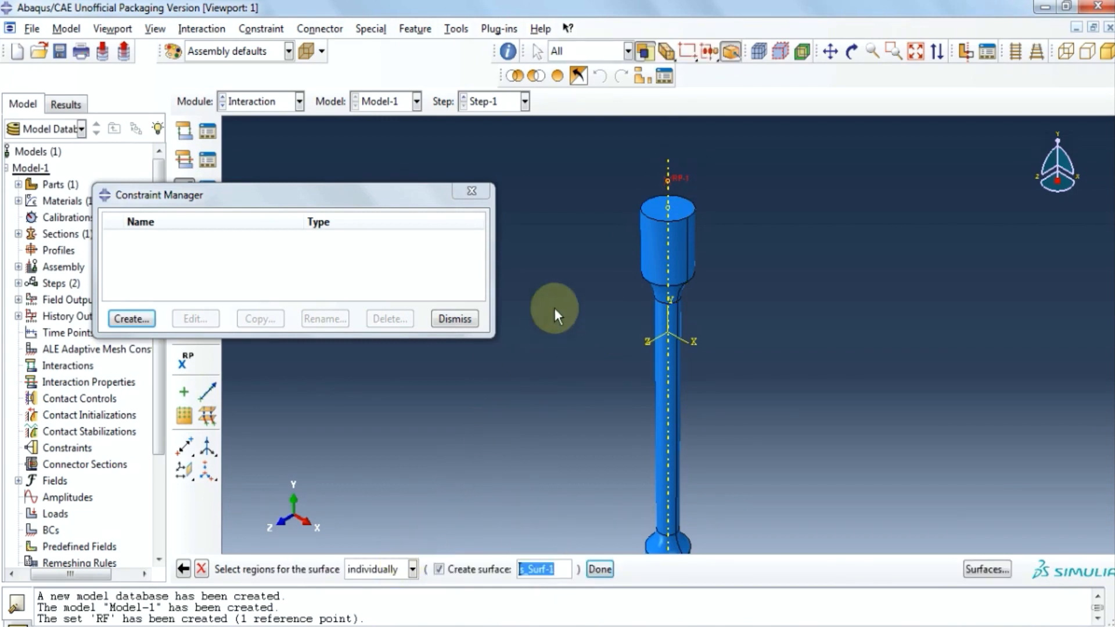
click(645, 249)
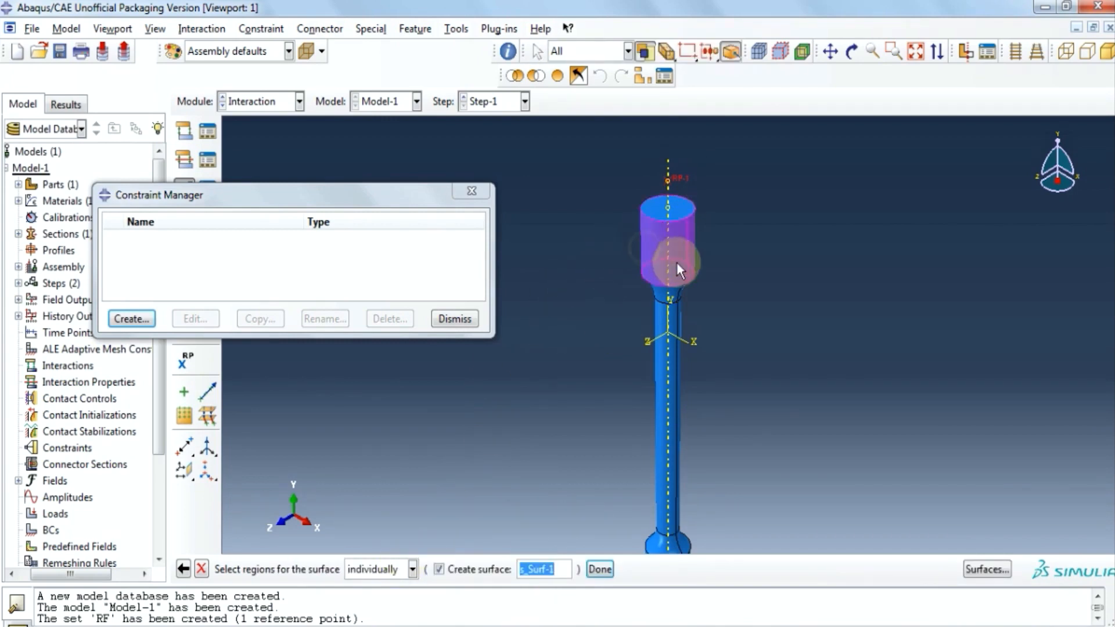
shift+click(687, 206)
click(598, 569)
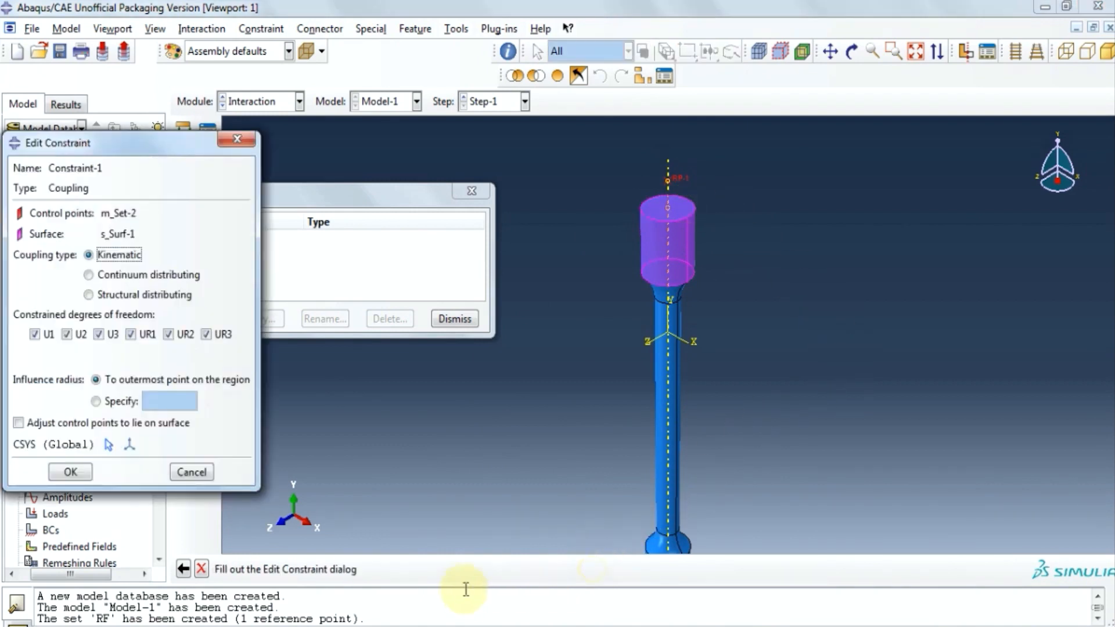
click(80, 470)
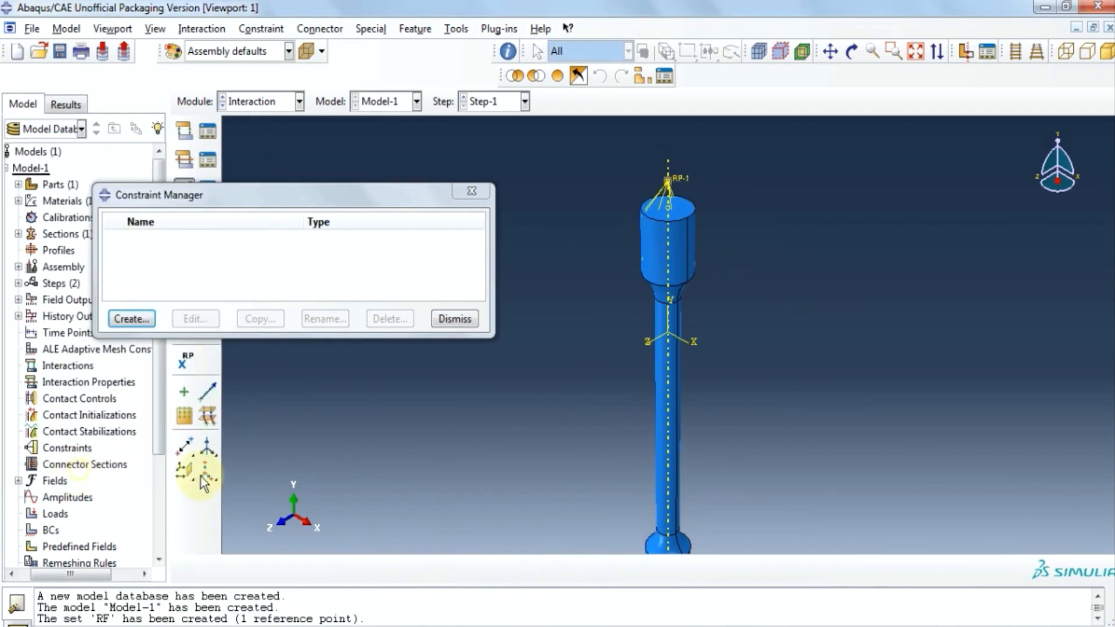
click(476, 190)
click(299, 102)
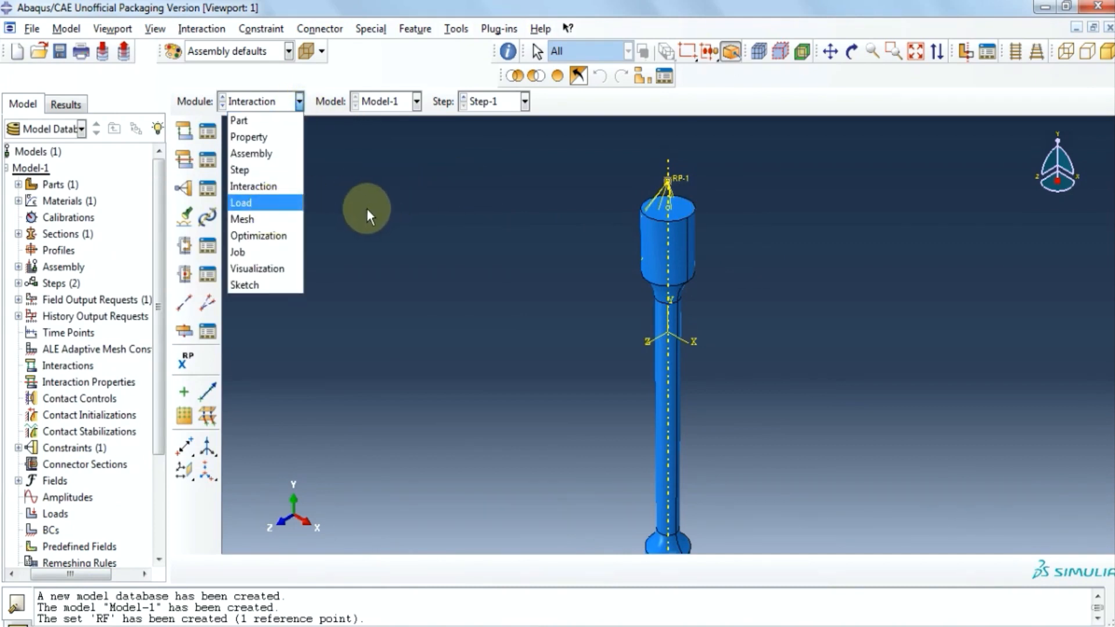
In the Load module, start a Displacement/Rotation boundary condition in the Initial step.
click(295, 202)
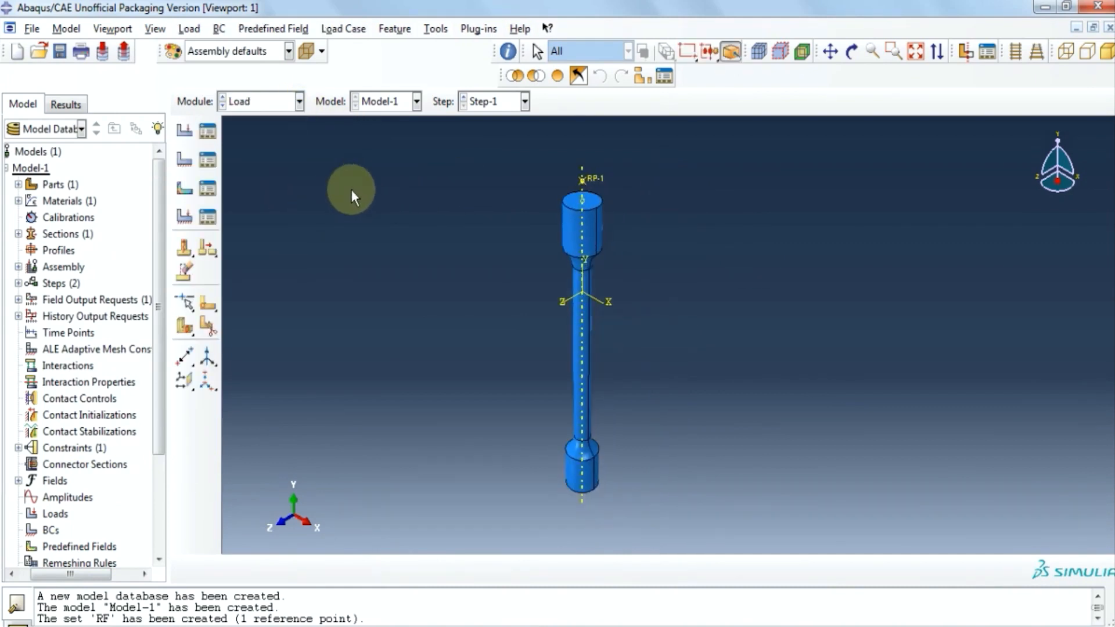
scroll(661, 497, down, 2)
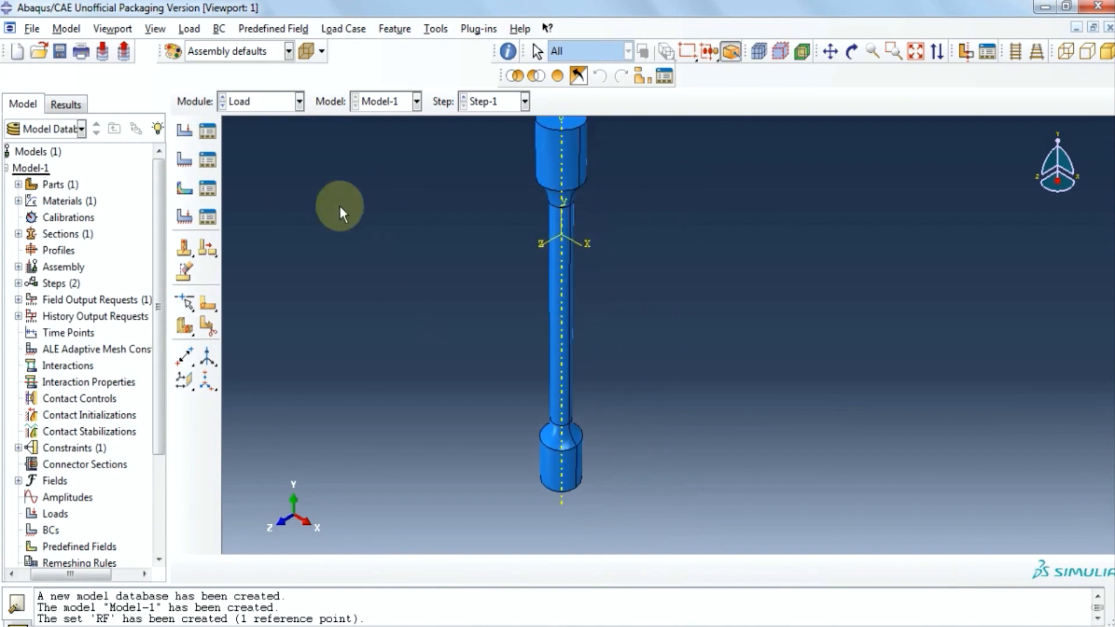
click(219, 29)
click(242, 46)
click(185, 249)
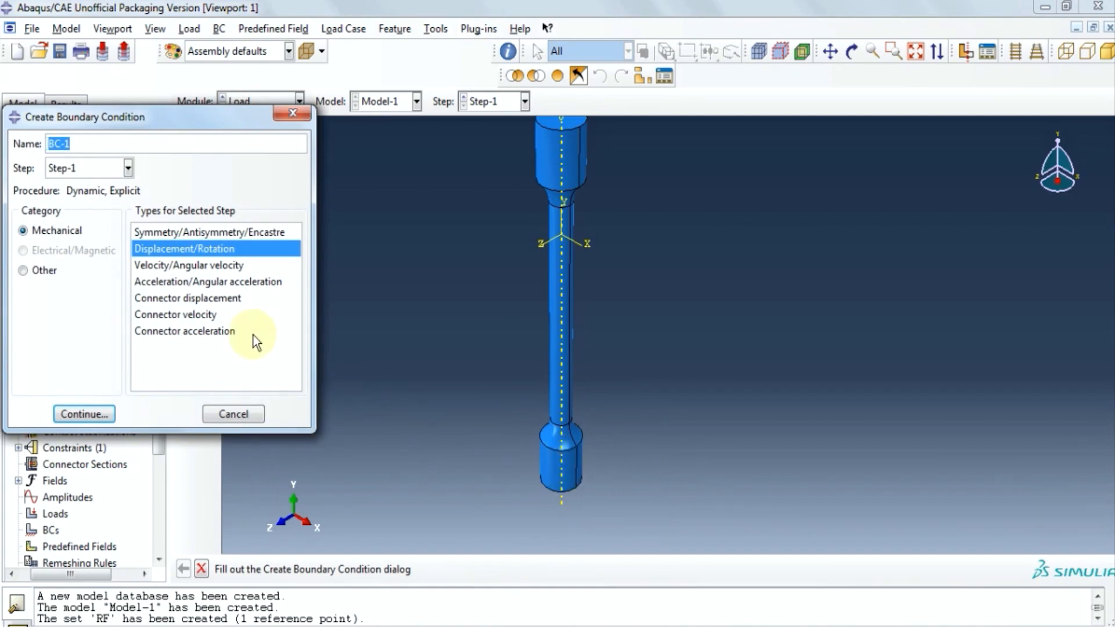
click(128, 168)
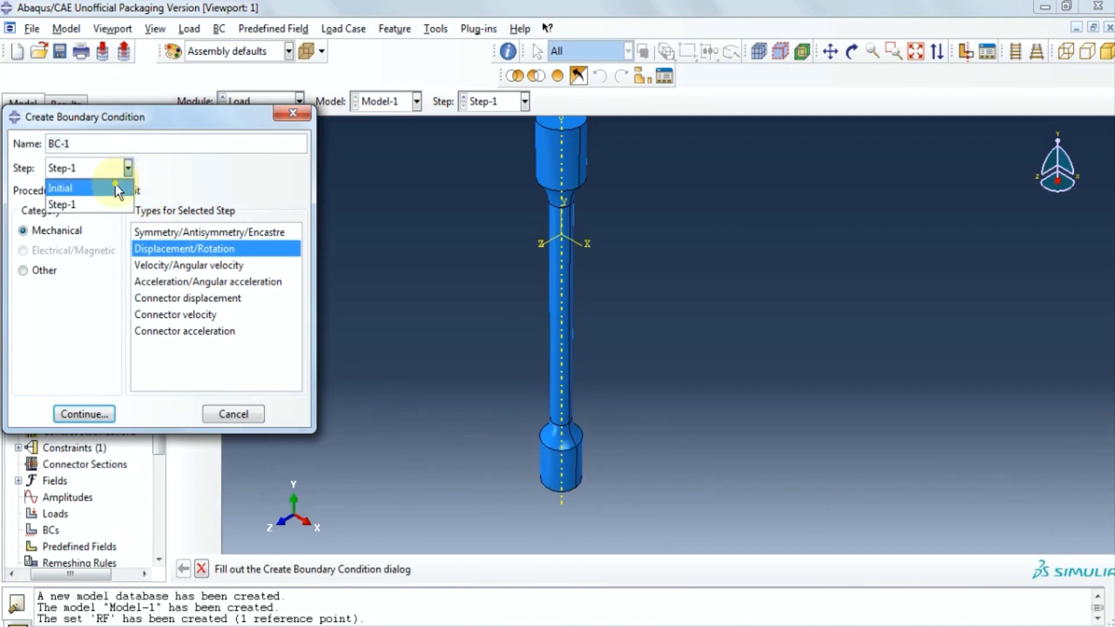
click(116, 187)
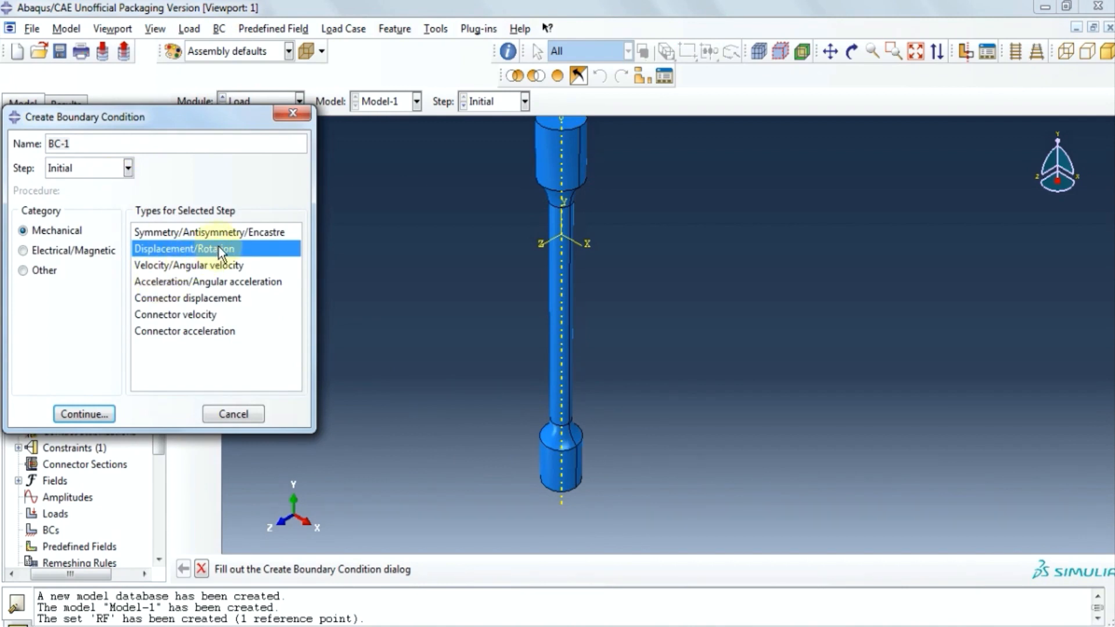
click(92, 412)
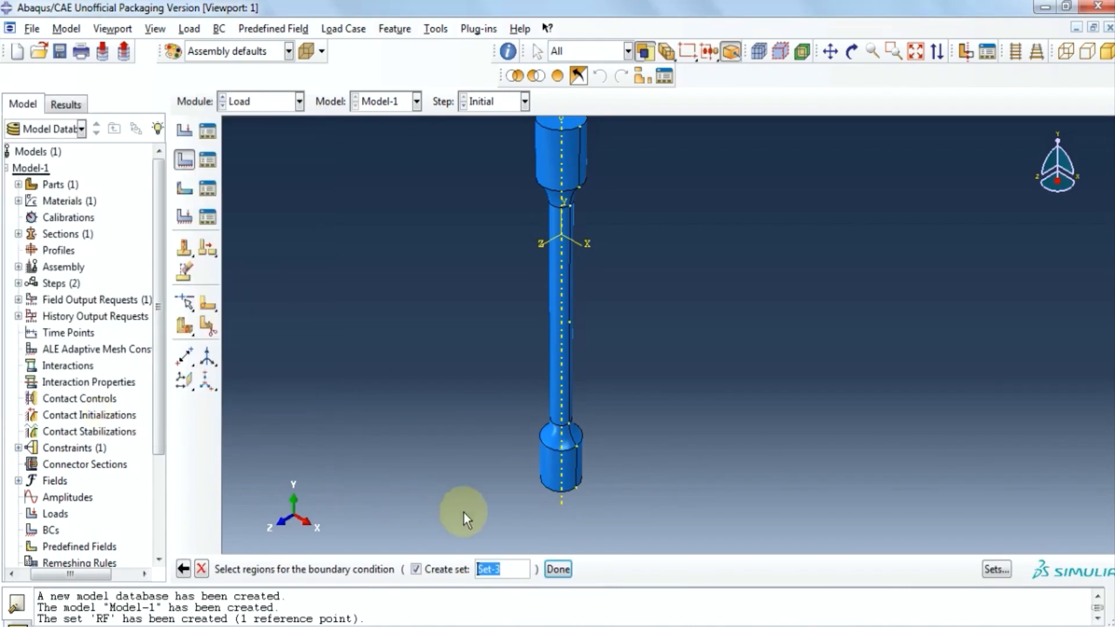
Pick the bottom grip cylinder's end face and fix all six degrees of freedom as BC-1.
click(537, 466)
scroll(617, 522, down, 3)
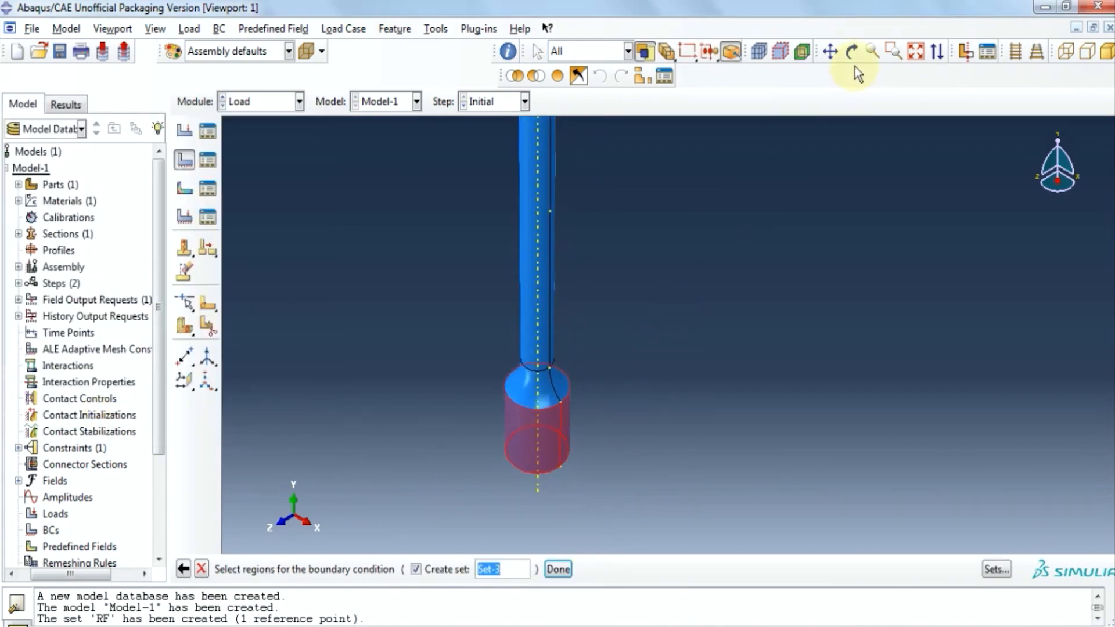
click(851, 52)
drag(562, 412, 801, 117)
click(850, 51)
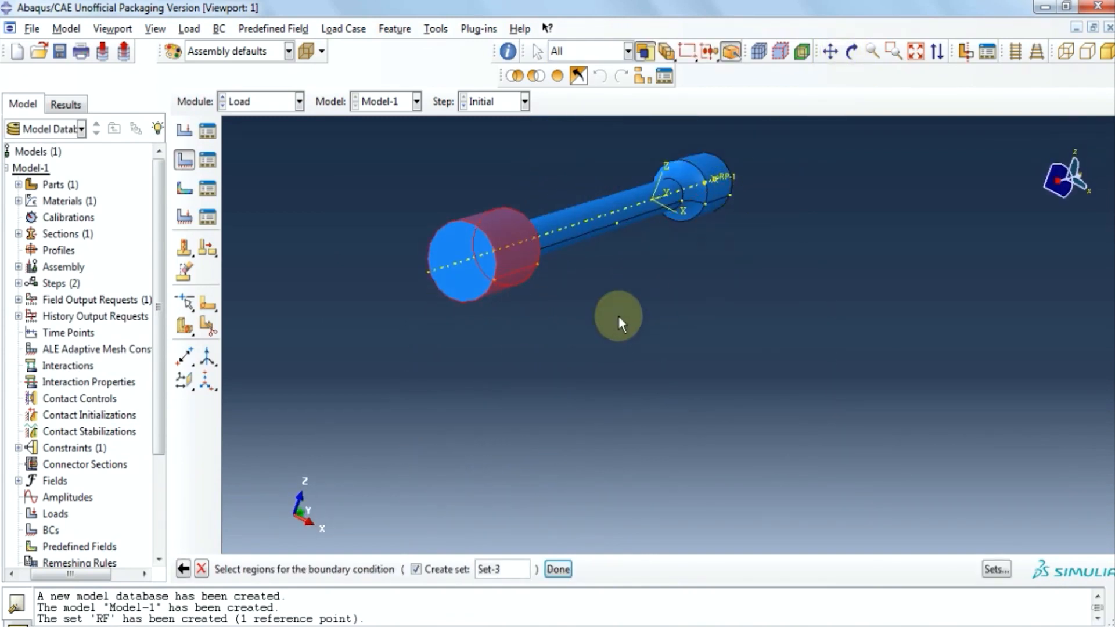
click(441, 242)
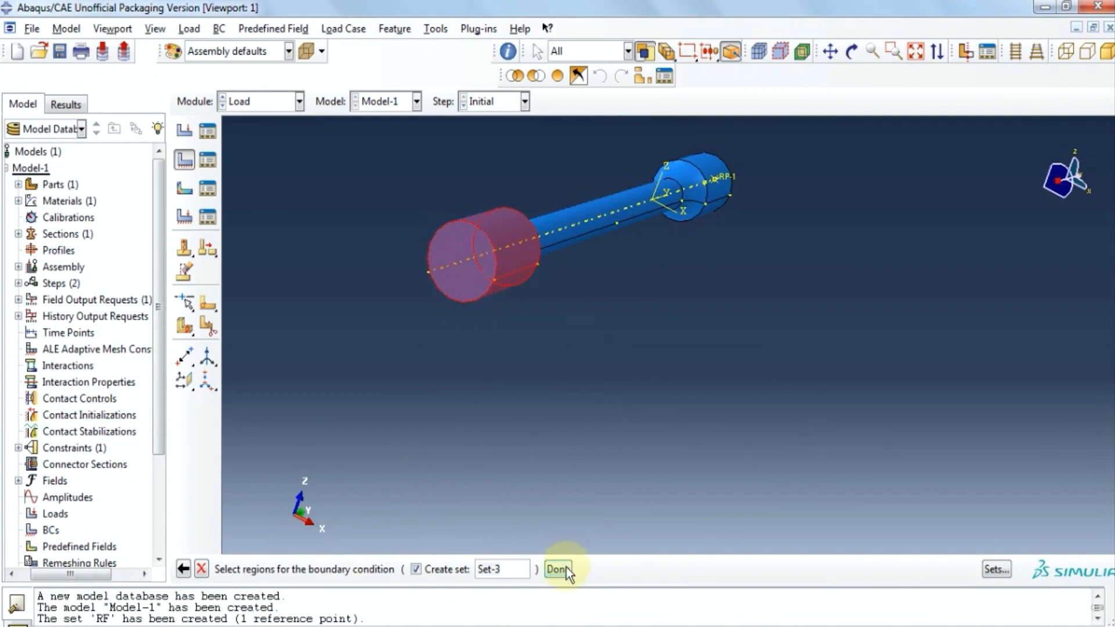
click(561, 569)
click(132, 295)
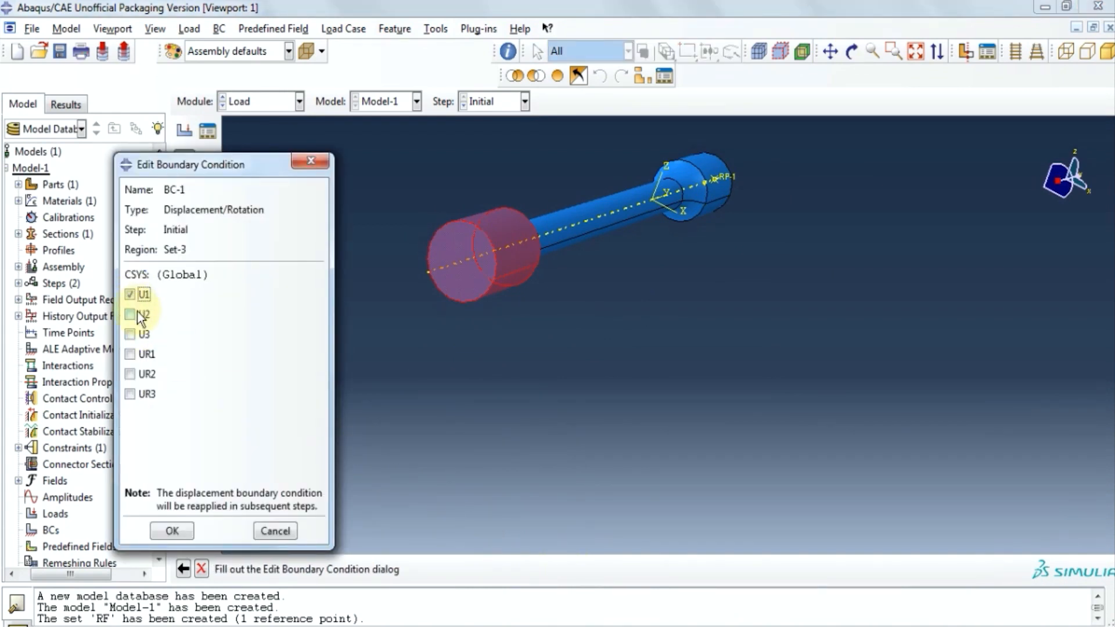
click(137, 314)
click(143, 334)
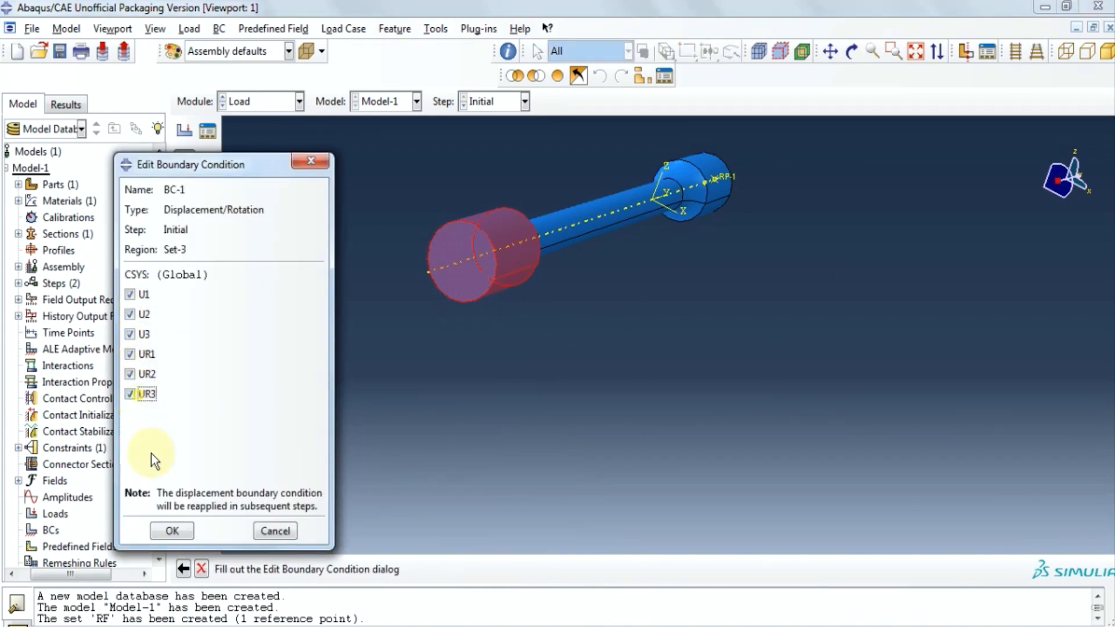
click(173, 531)
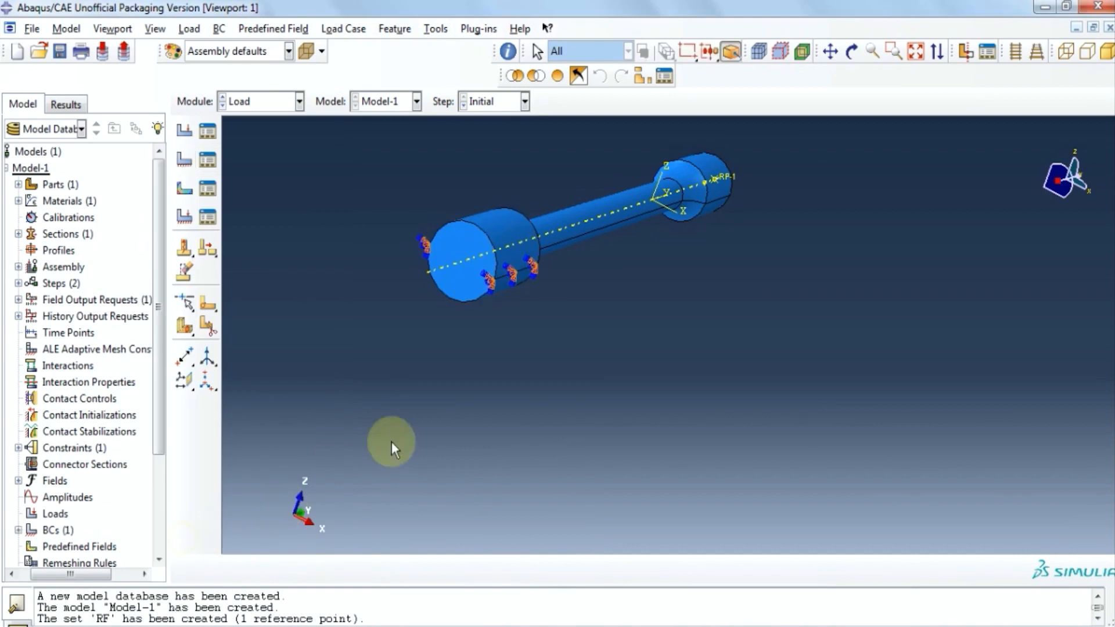
Orbit the view to show the whole specimen.
click(850, 52)
drag(604, 199, 598, 403)
click(852, 53)
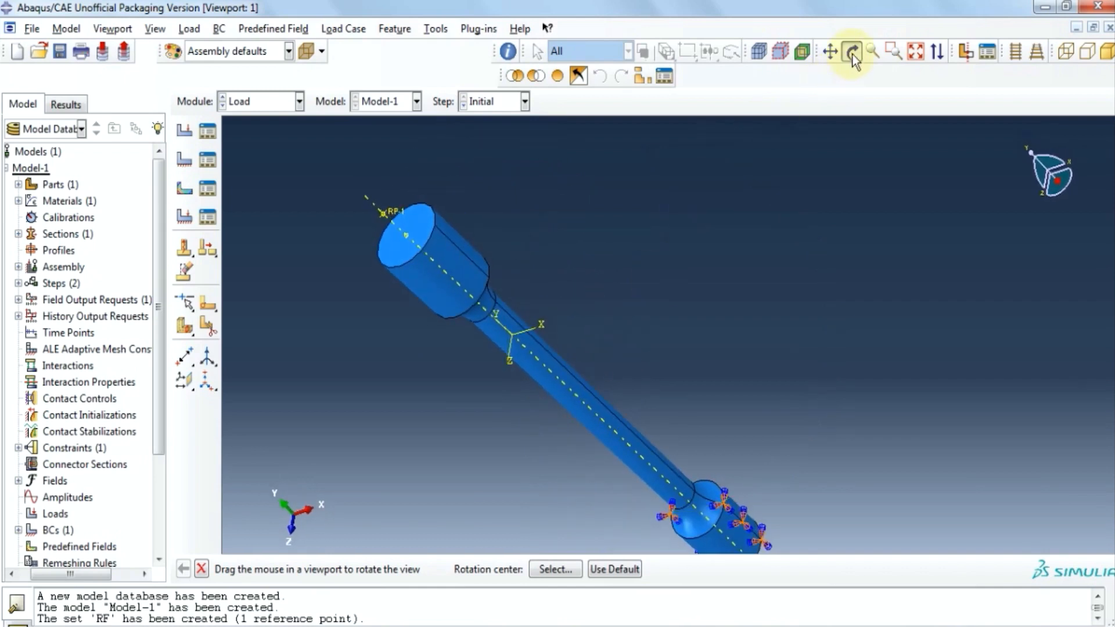
click(219, 29)
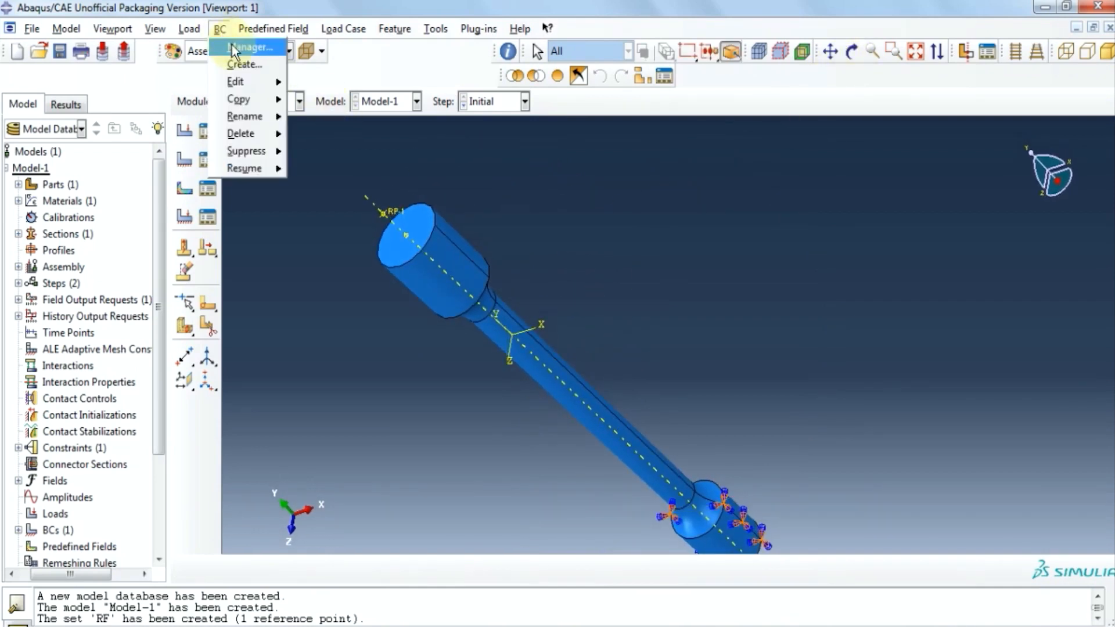
From the manager, create a second Displacement/Rotation boundary condition on reference point RP-1.
click(231, 47)
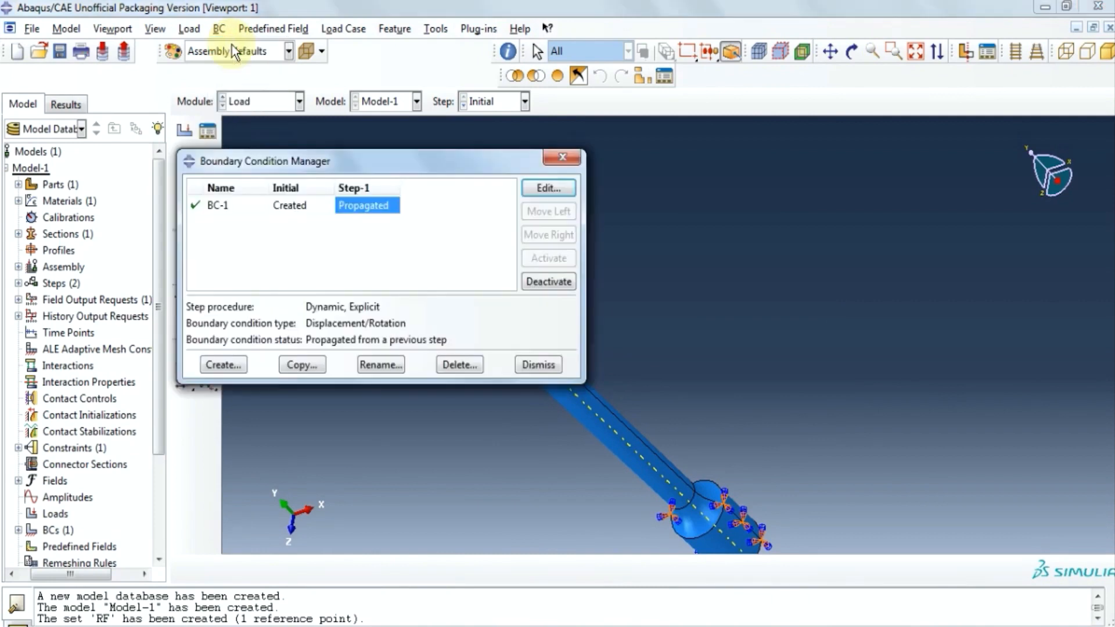
click(213, 365)
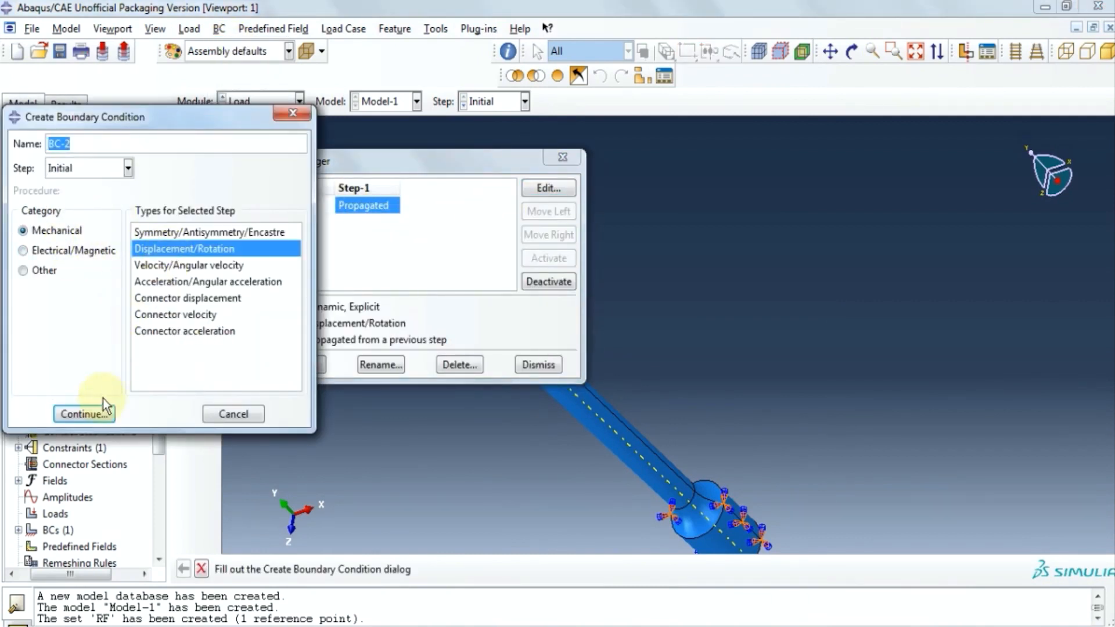
click(103, 415)
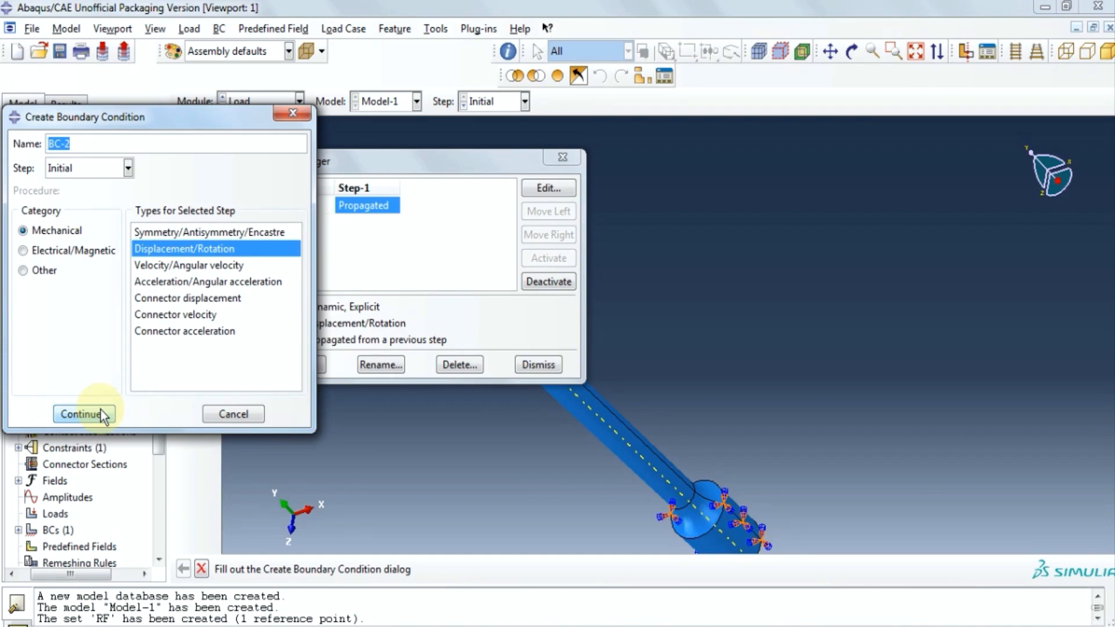
click(103, 414)
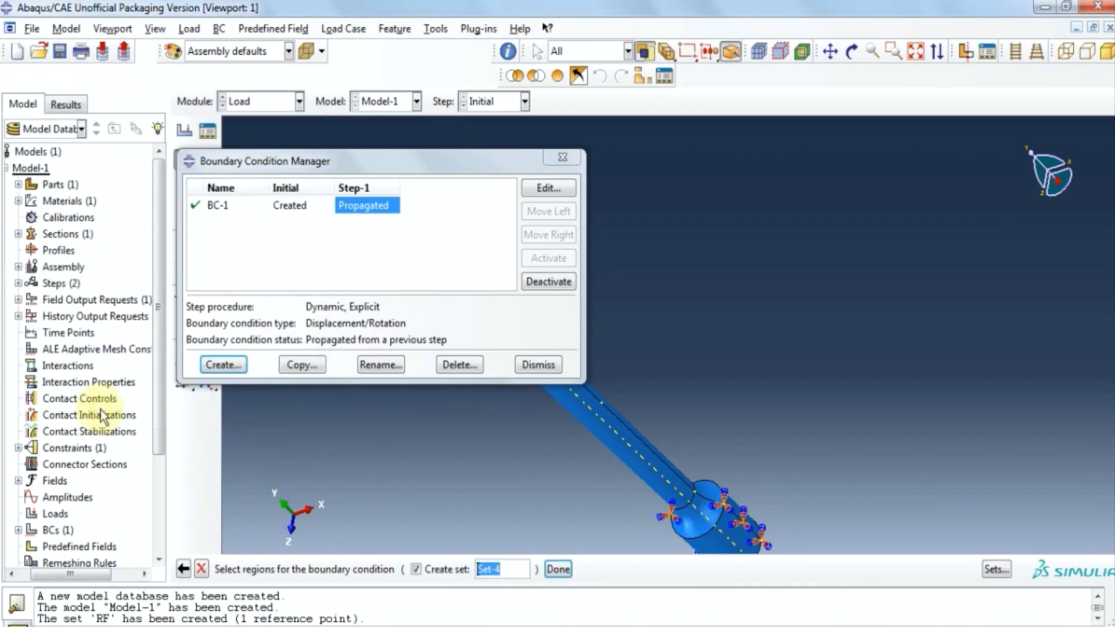
drag(445, 155, 168, 225)
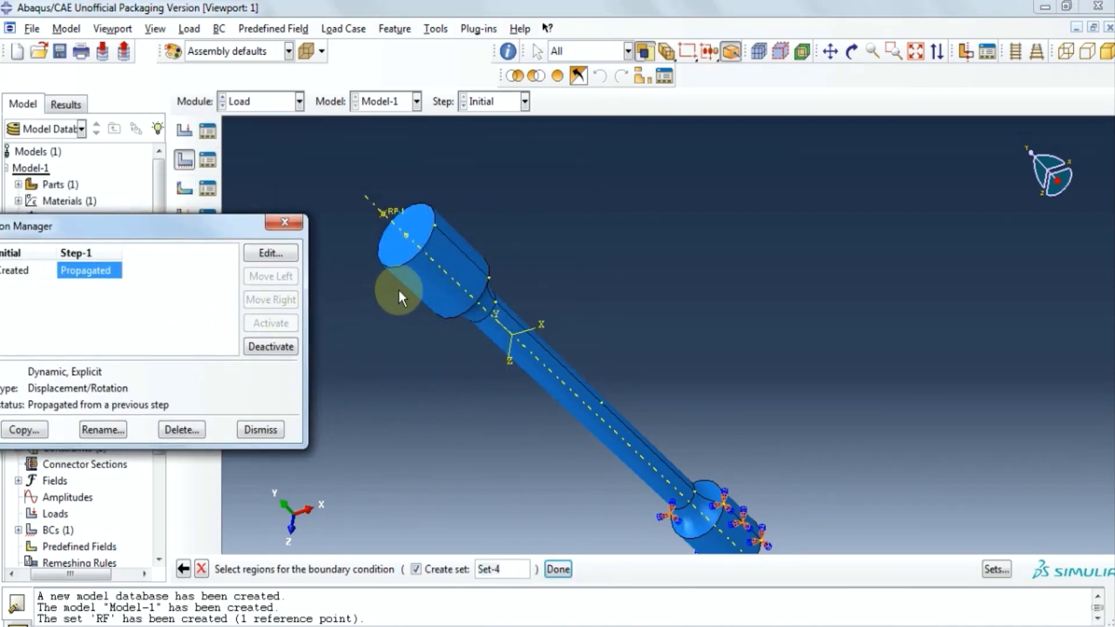
click(412, 258)
click(389, 213)
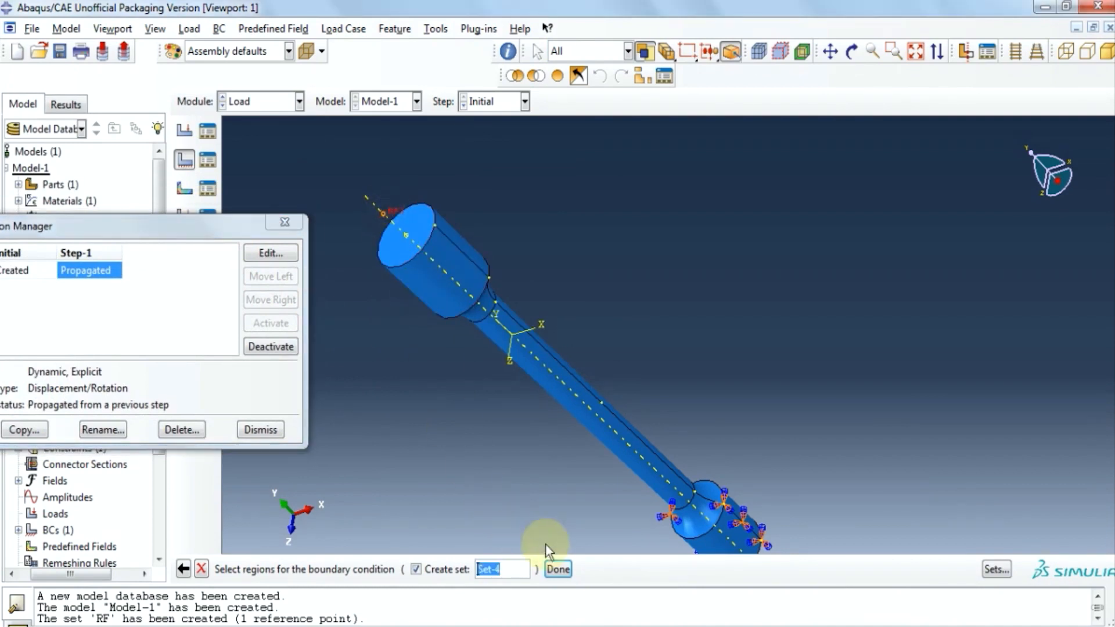
click(557, 569)
Fix U1, U3 and UR1–UR3 for BC-2, leaving U2 free, then select its Step-1 entry.
click(129, 294)
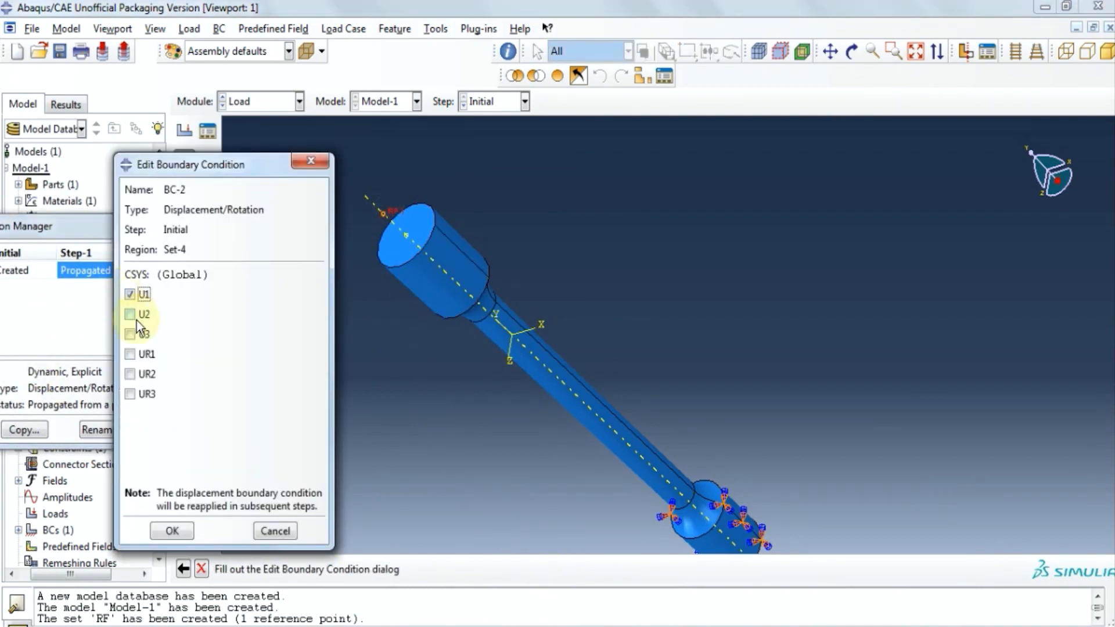
click(131, 334)
click(130, 354)
click(129, 374)
click(129, 394)
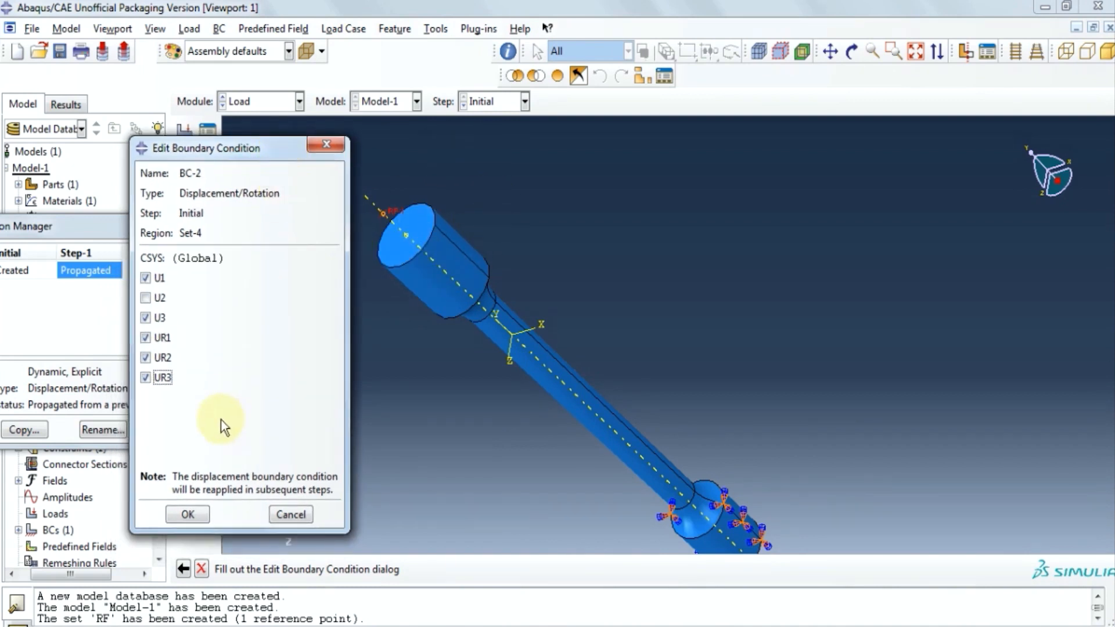
click(196, 515)
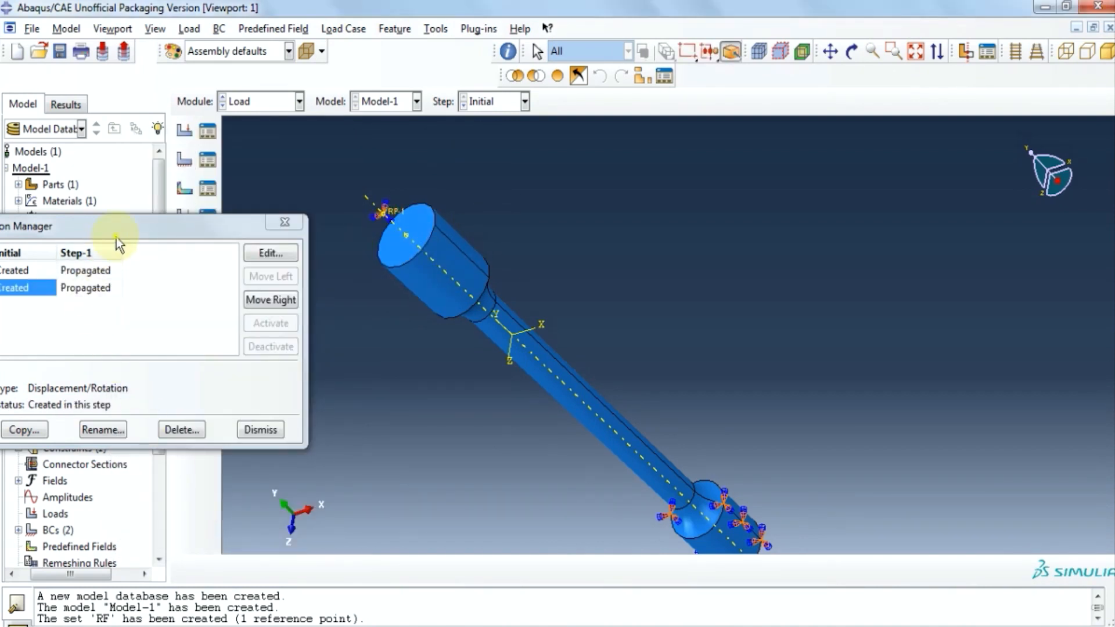
drag(117, 238, 212, 208)
click(174, 263)
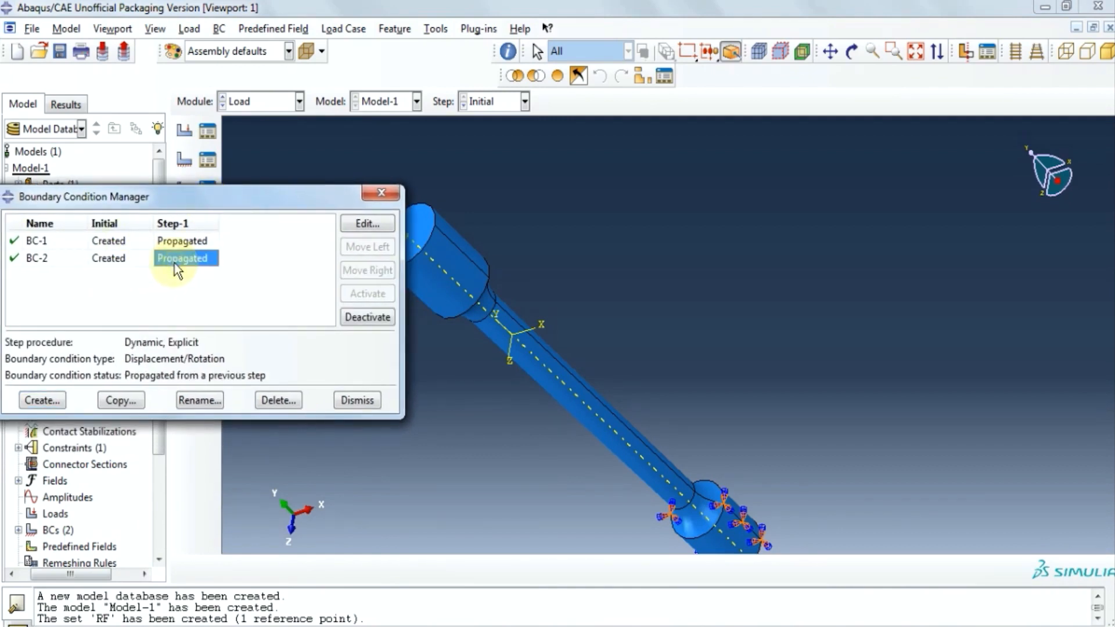
Set BC-2's Step-1 U2 displacement to 0.01 and begin creating a tabular amplitude for it.
click(346, 224)
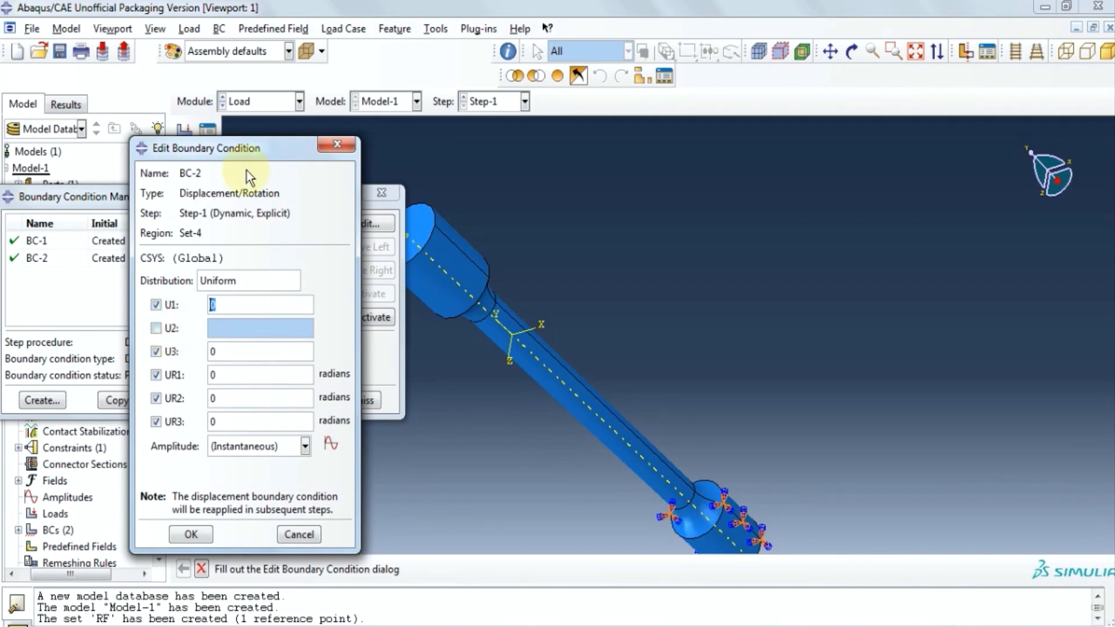
drag(246, 149, 839, 169)
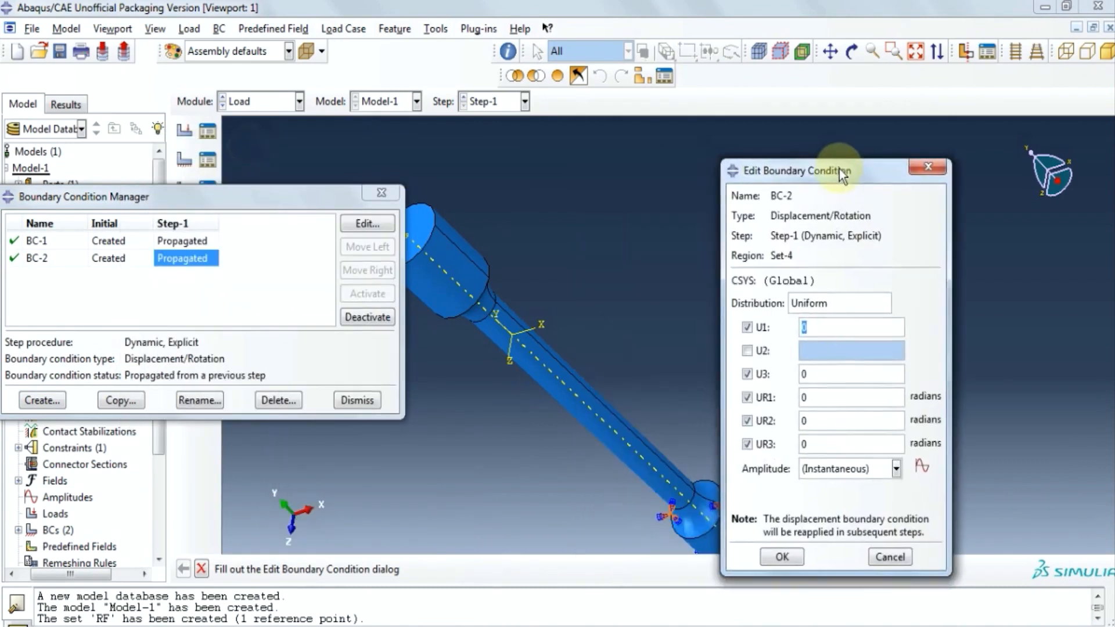
click(749, 348)
click(810, 350)
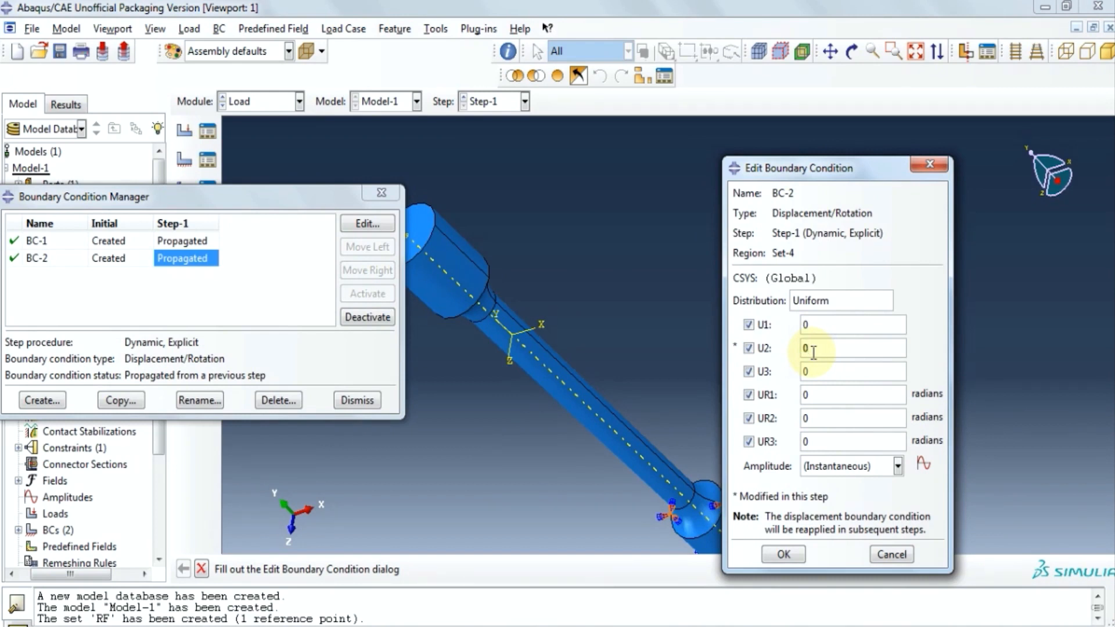
text(.01)
drag(863, 167, 873, 157)
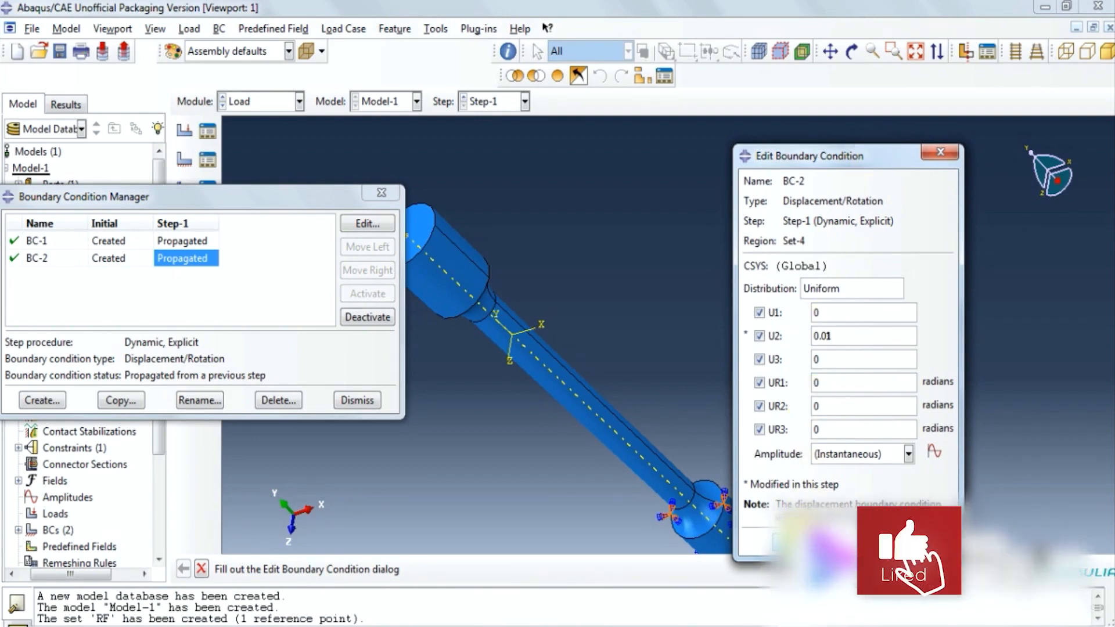
key(Return)
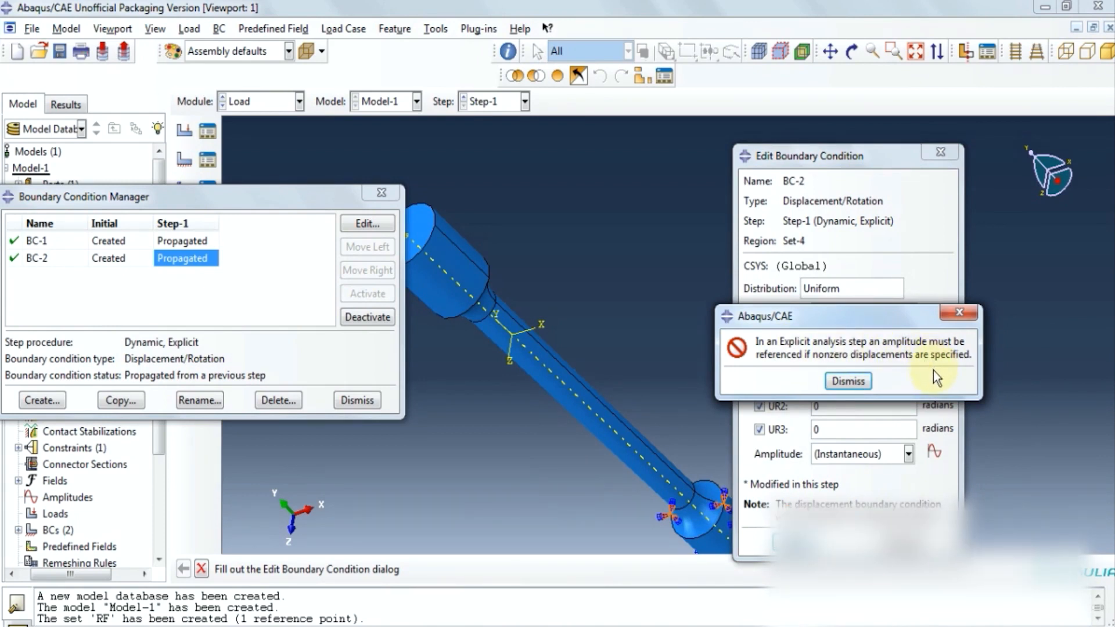
click(856, 383)
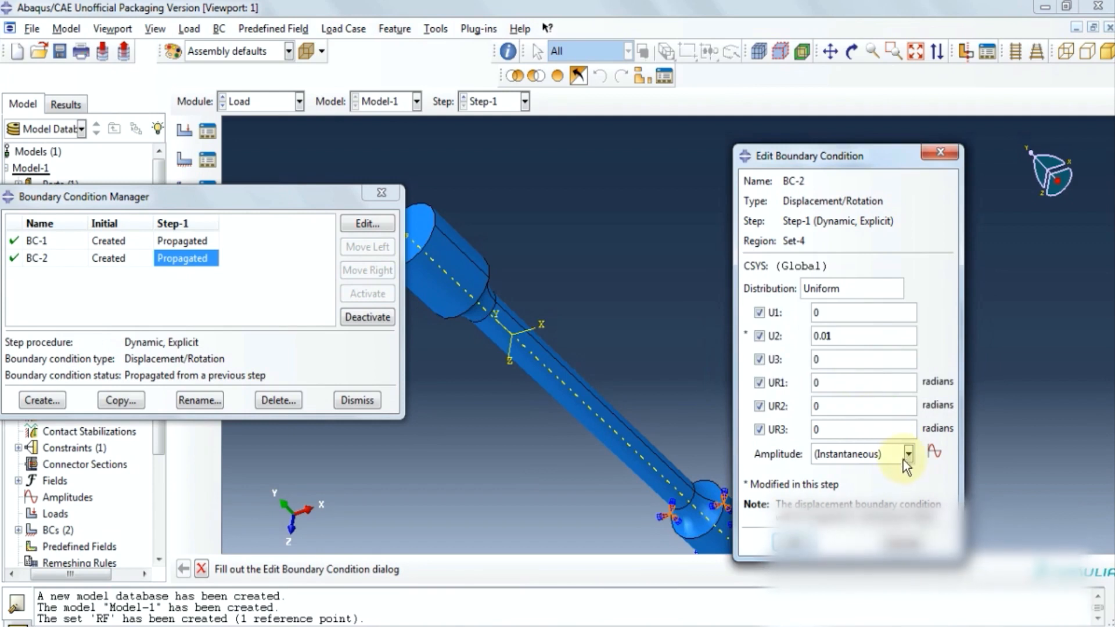
click(935, 452)
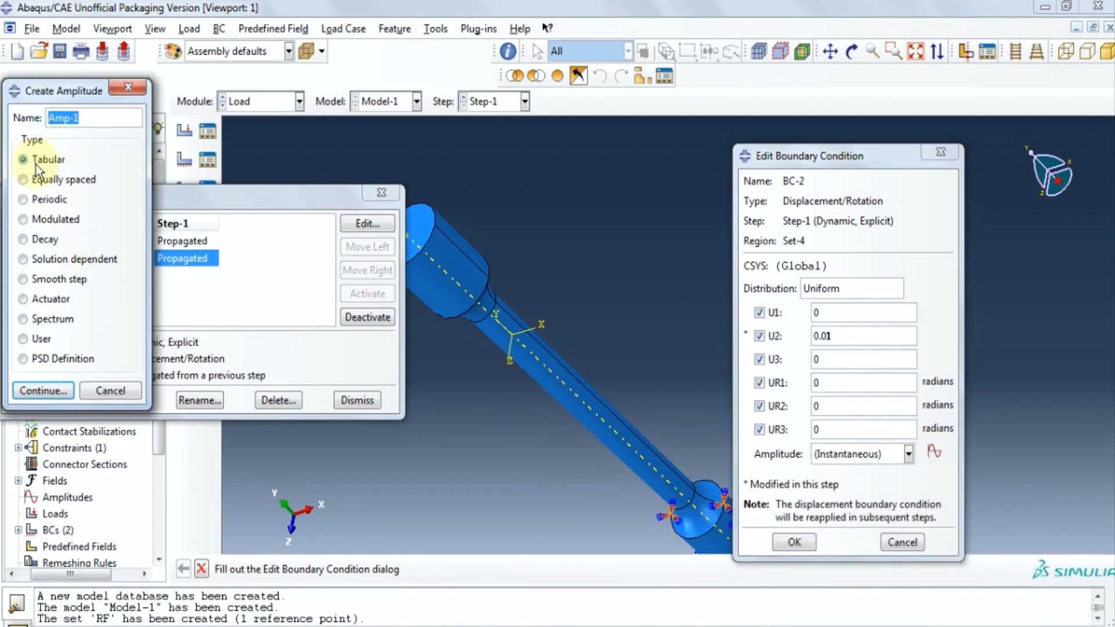
Fill Amp-1's table with time/amplitude rows 0/0 through 0.4/0.4.
click(47, 391)
click(86, 298)
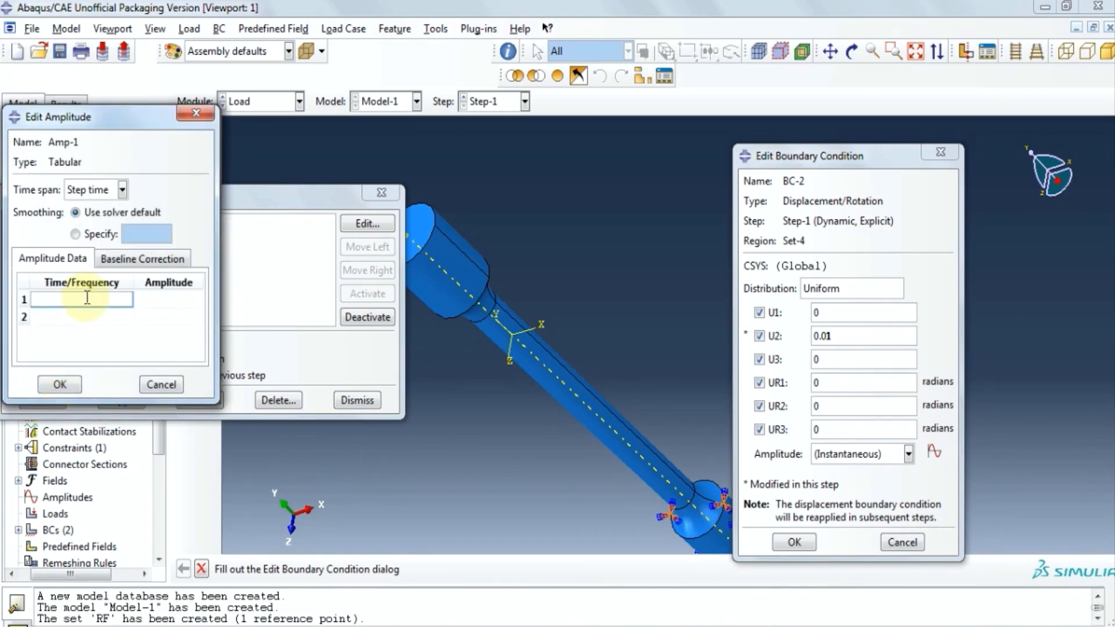
text(0)
click(165, 300)
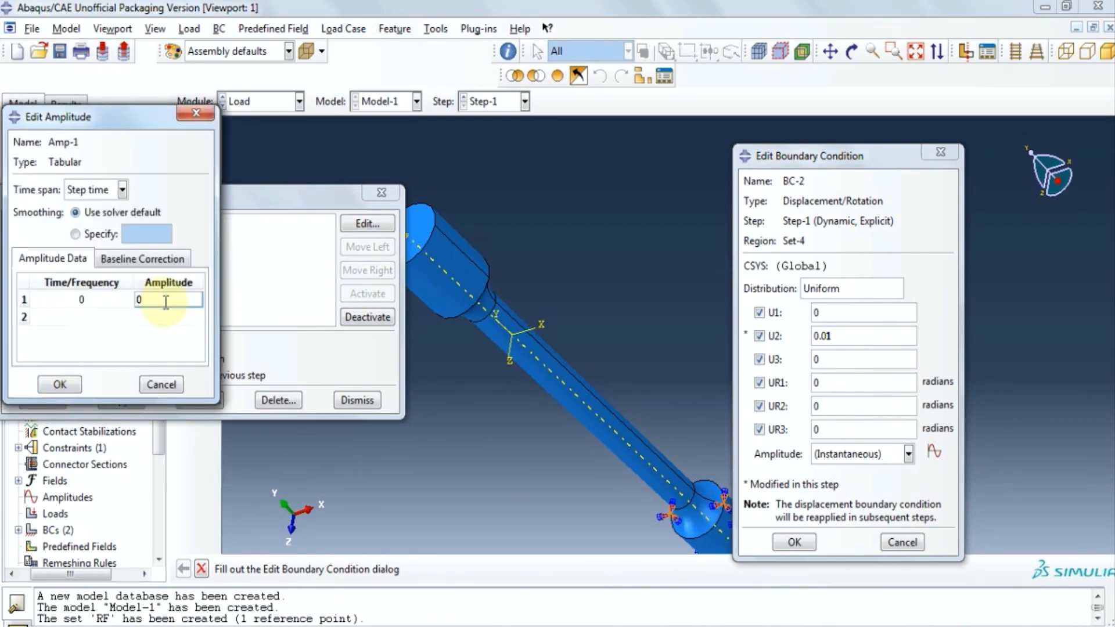
click(101, 318)
text(0.)
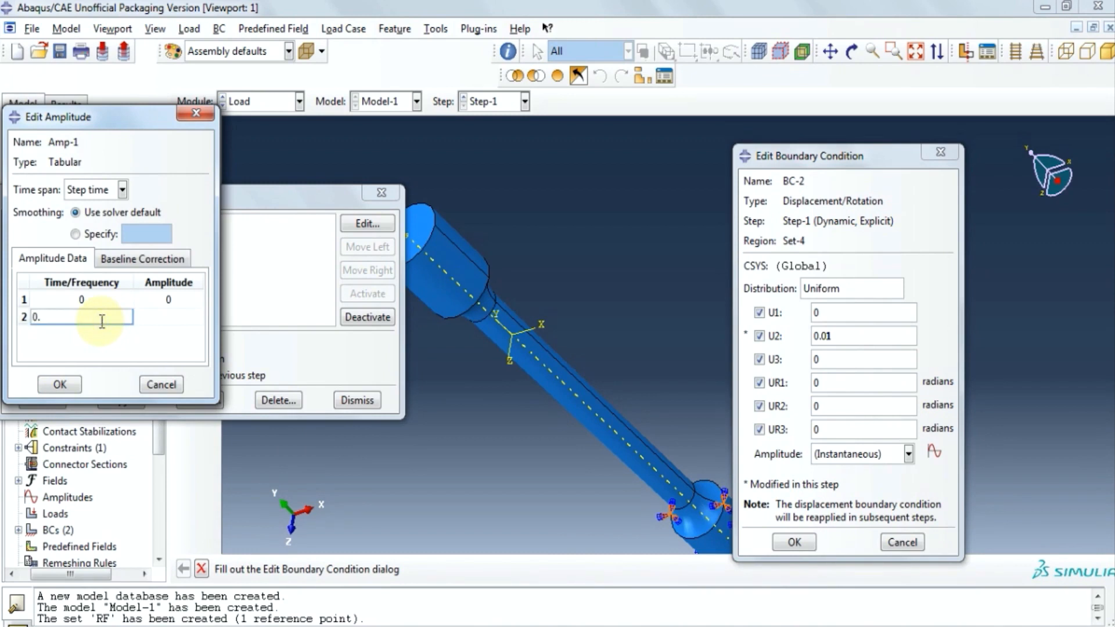
text(1)
click(177, 315)
text(0.1)
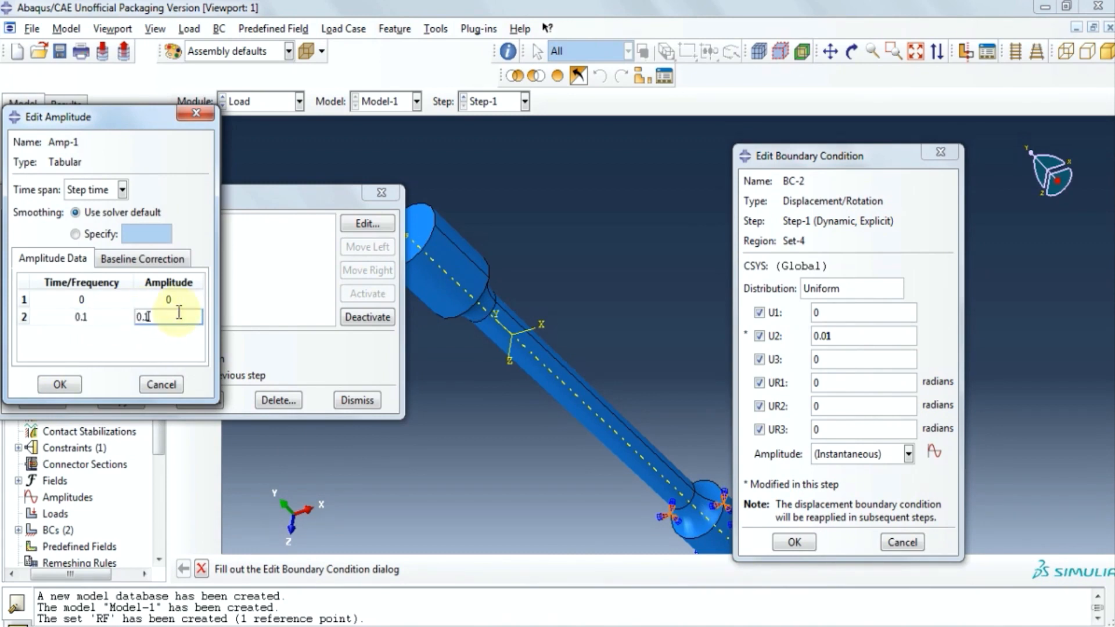
key(Tab)
text(0.2)
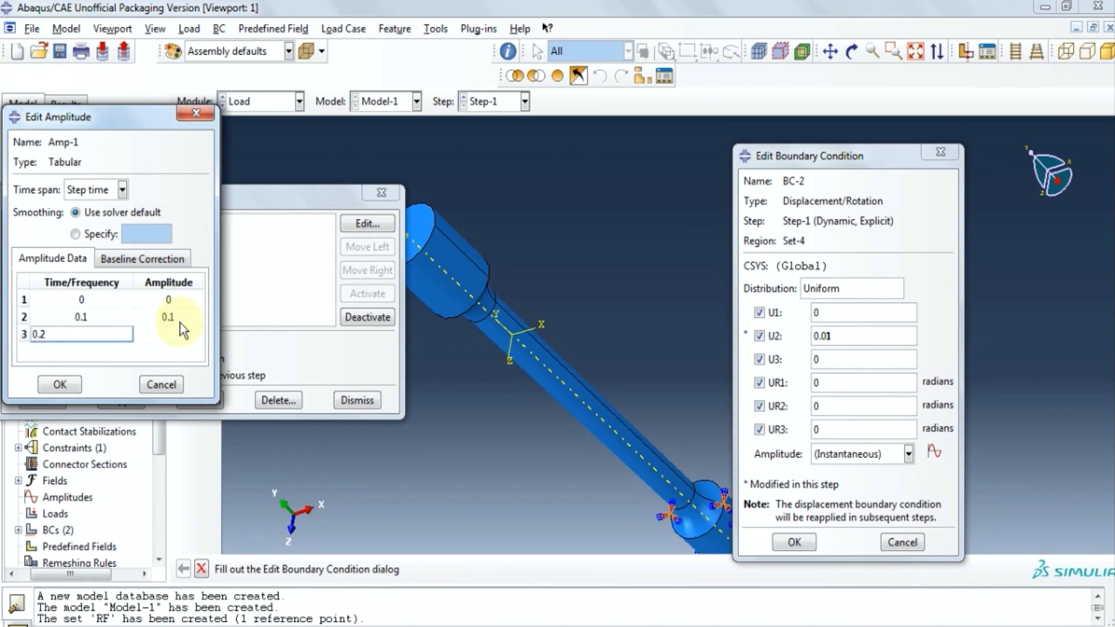
click(172, 333)
text(0.2)
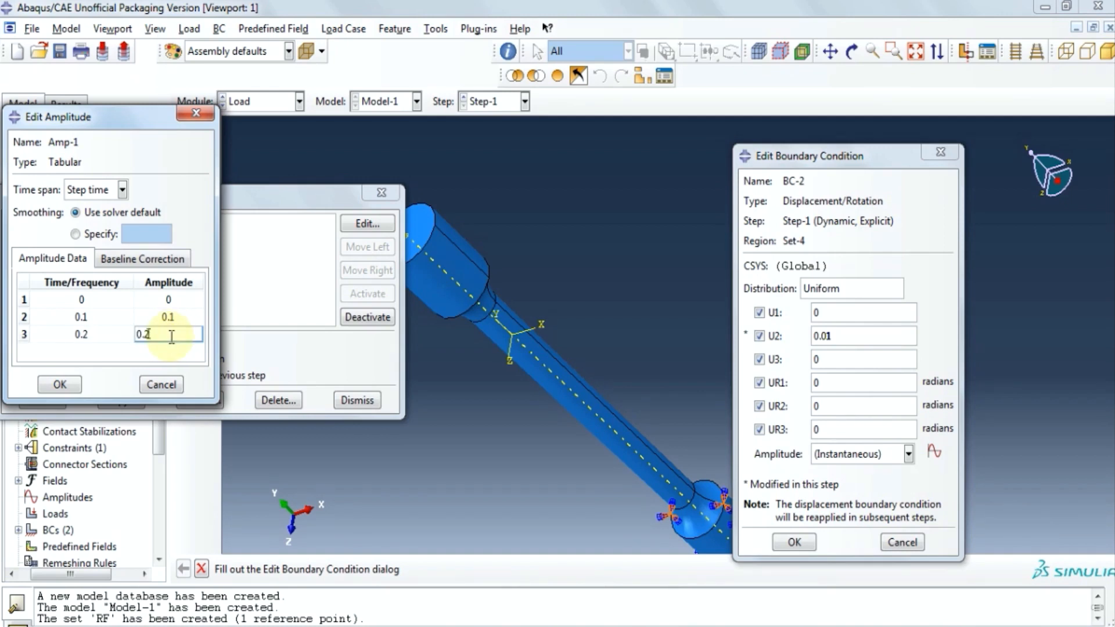
key(Tab)
text(0.3)
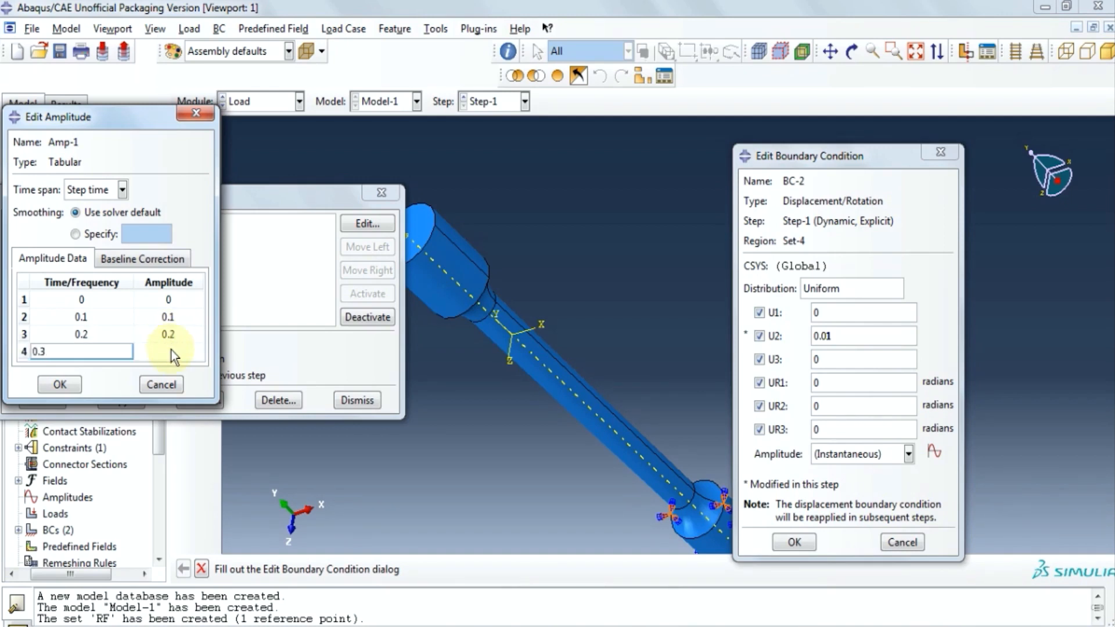
click(172, 350)
text(0.3)
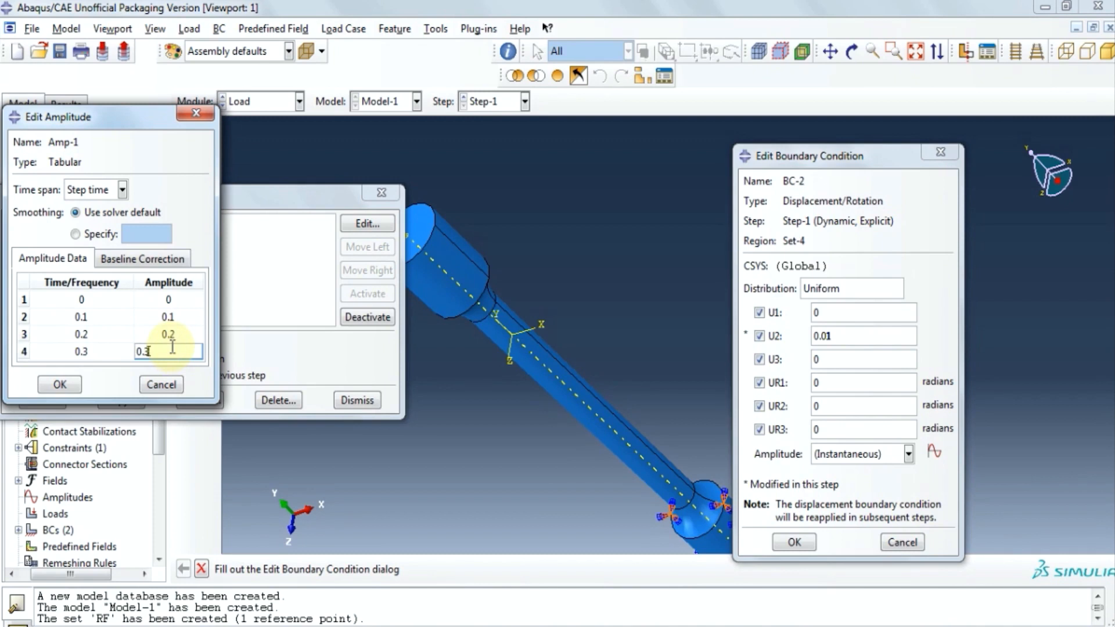
key(Tab)
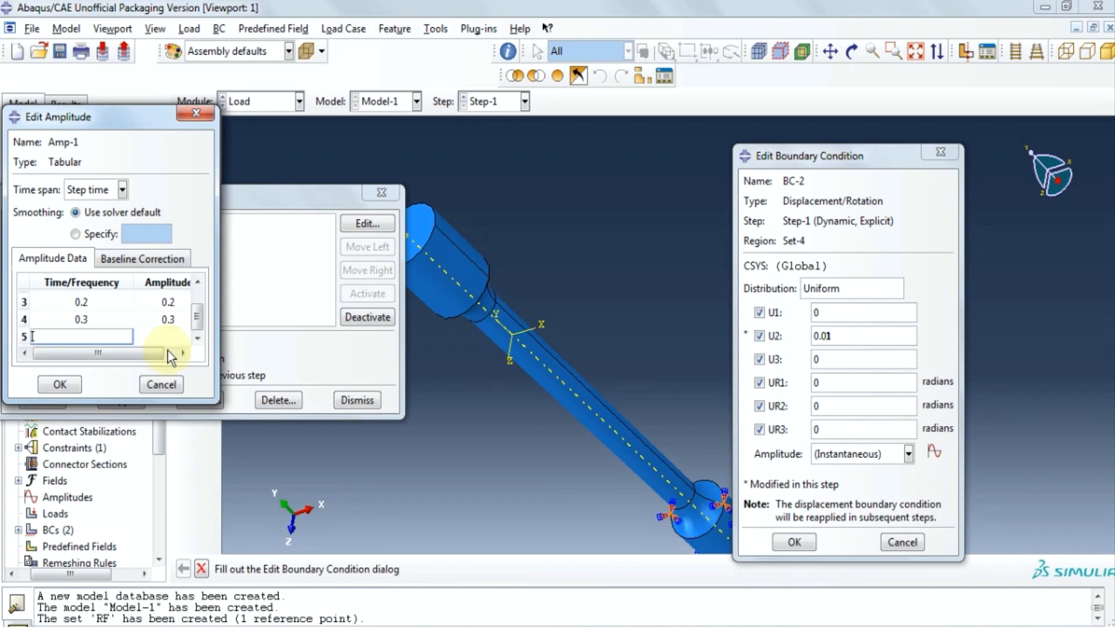
text(0.4)
key(Tab)
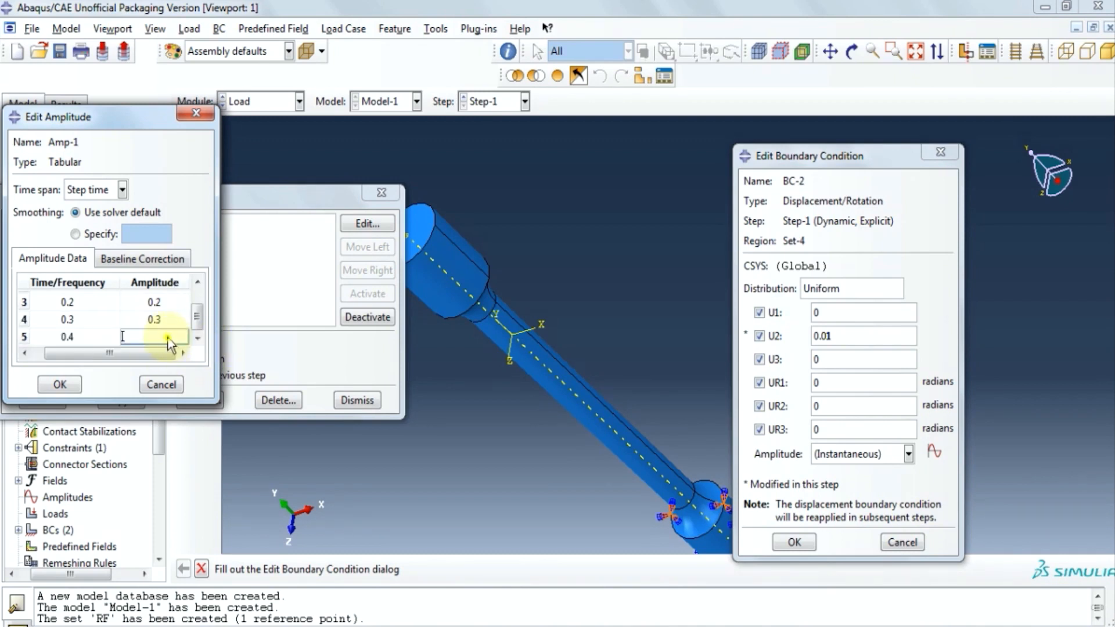
text(0.4)
Add rows 0.5 through 0.9 and time 1, then save Amp-1.
key(Tab)
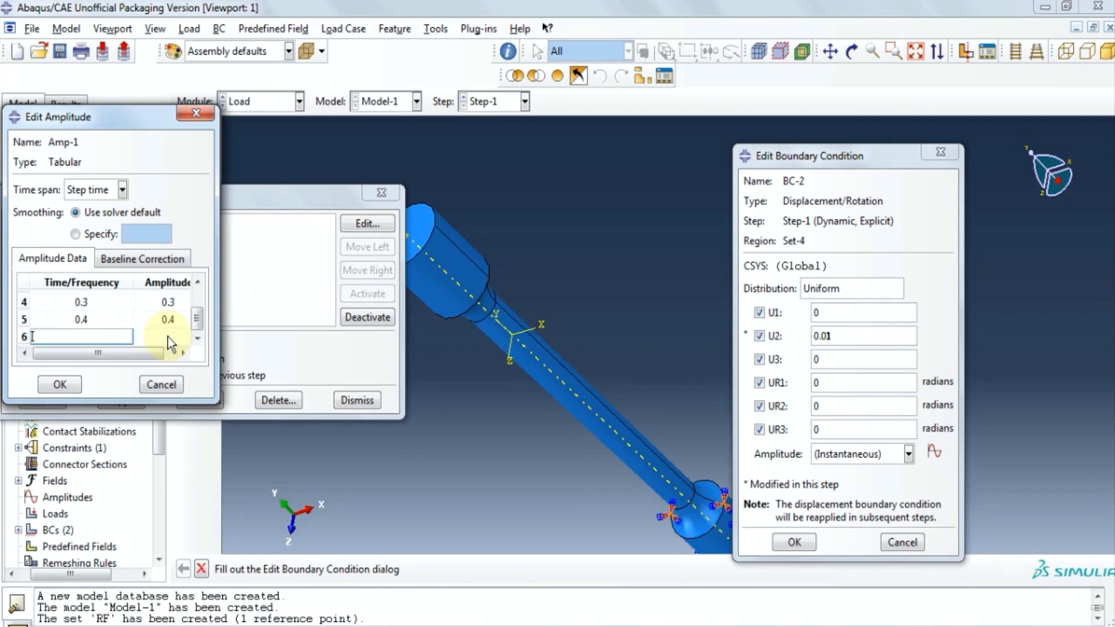
text(0.5)
key(Tab)
text(0.5)
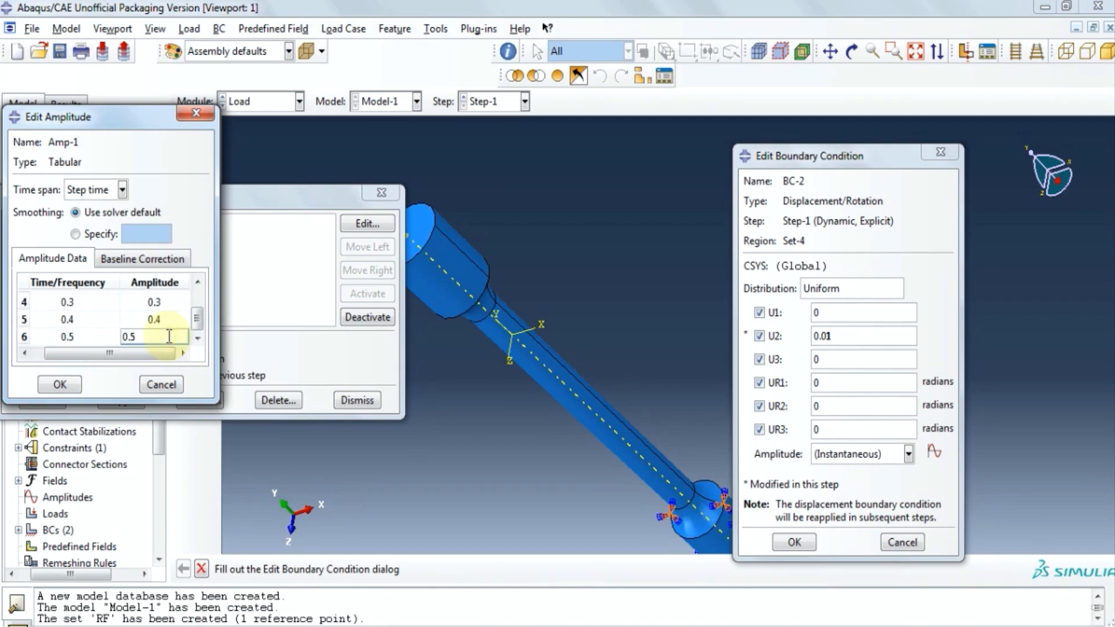
key(Tab)
text(0.6)
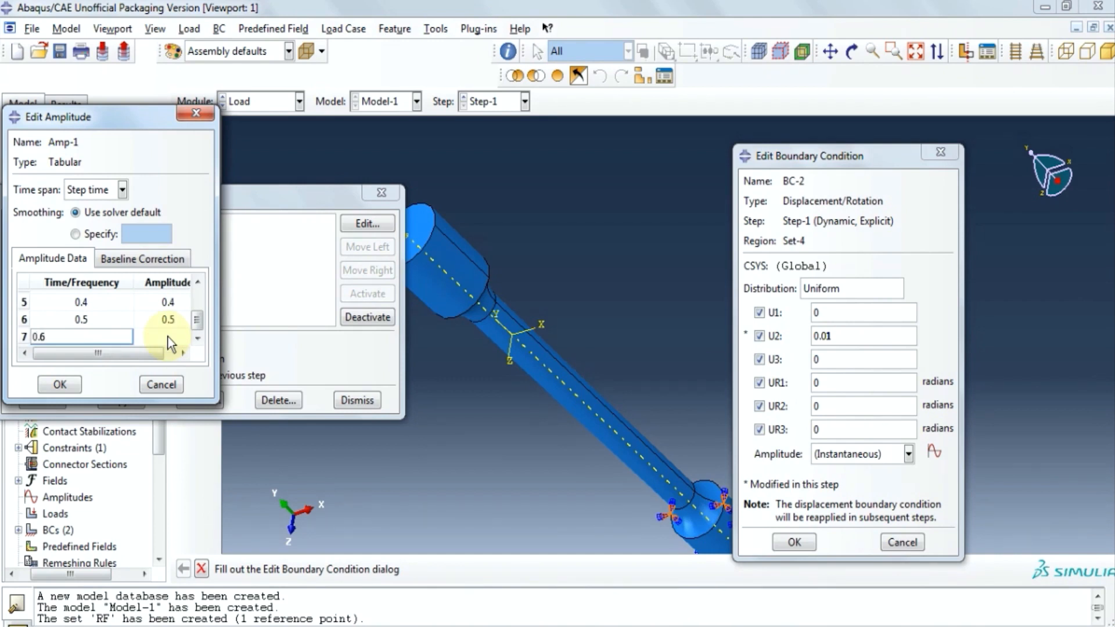
key(Tab)
text(0.6)
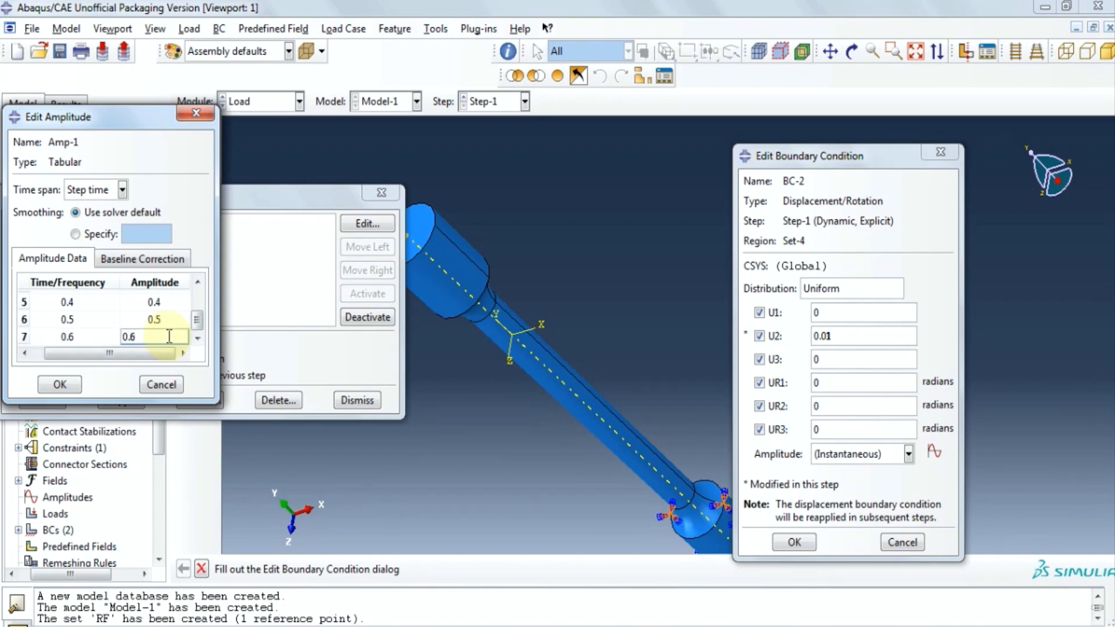
key(Tab)
text(0.7)
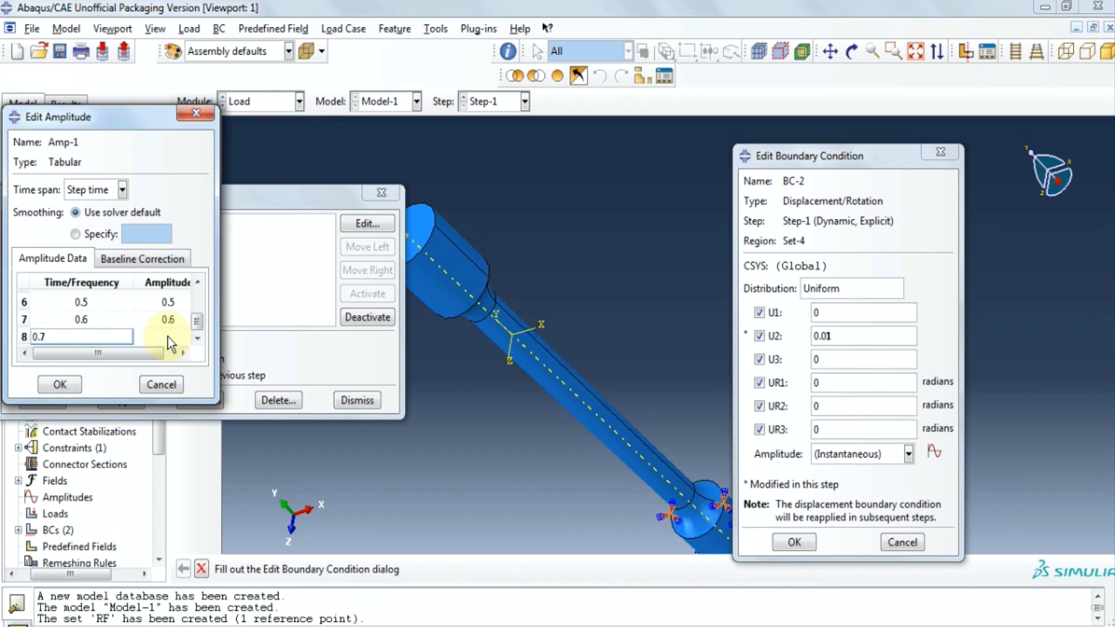
key(Tab)
text(0.7)
key(Tab)
text(0.8)
key(Tab)
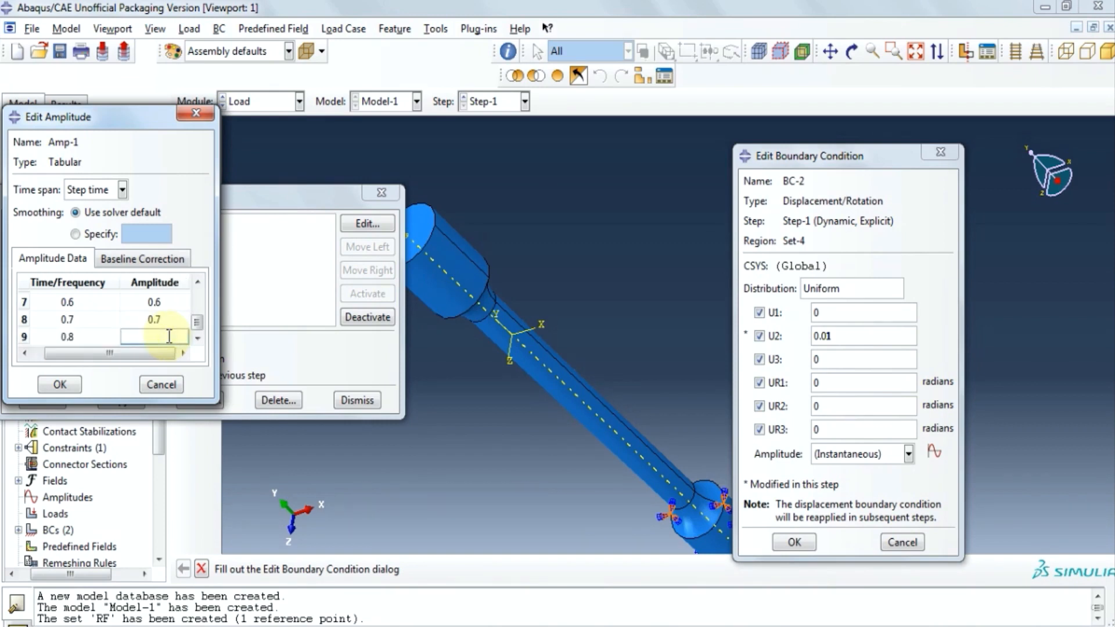
text(0.8)
key(Tab)
text(0.9)
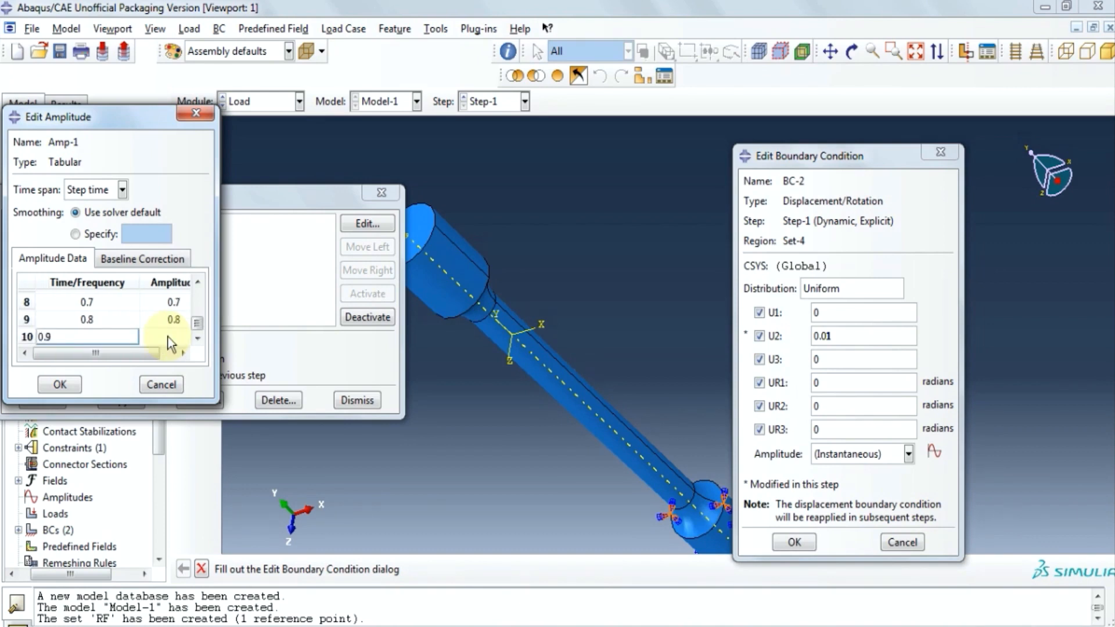
key(Tab)
text(0.9)
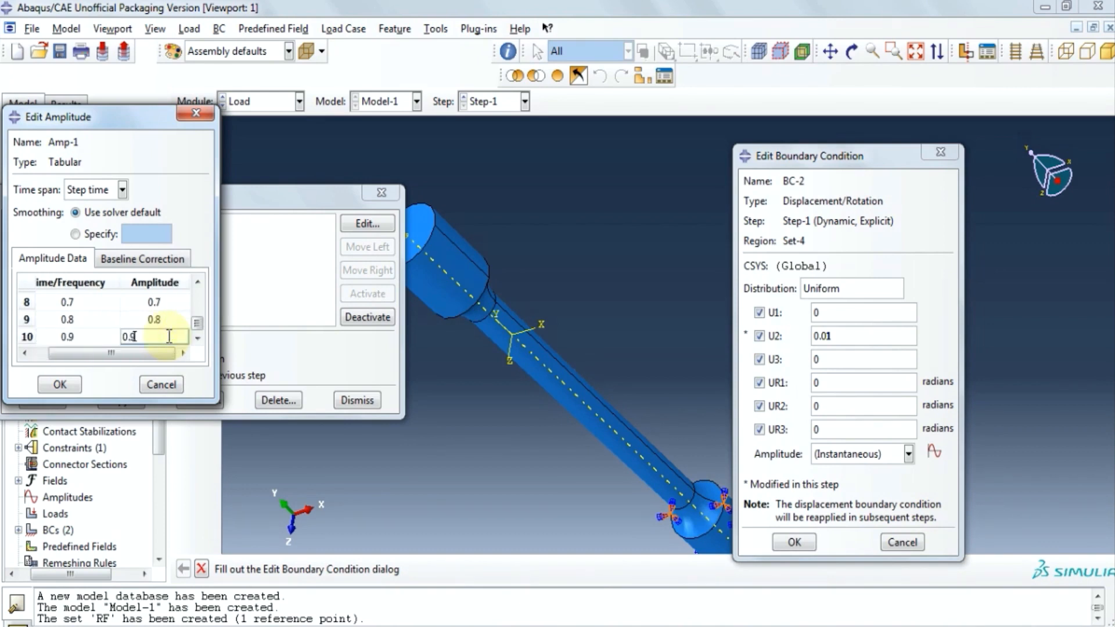
key(Tab)
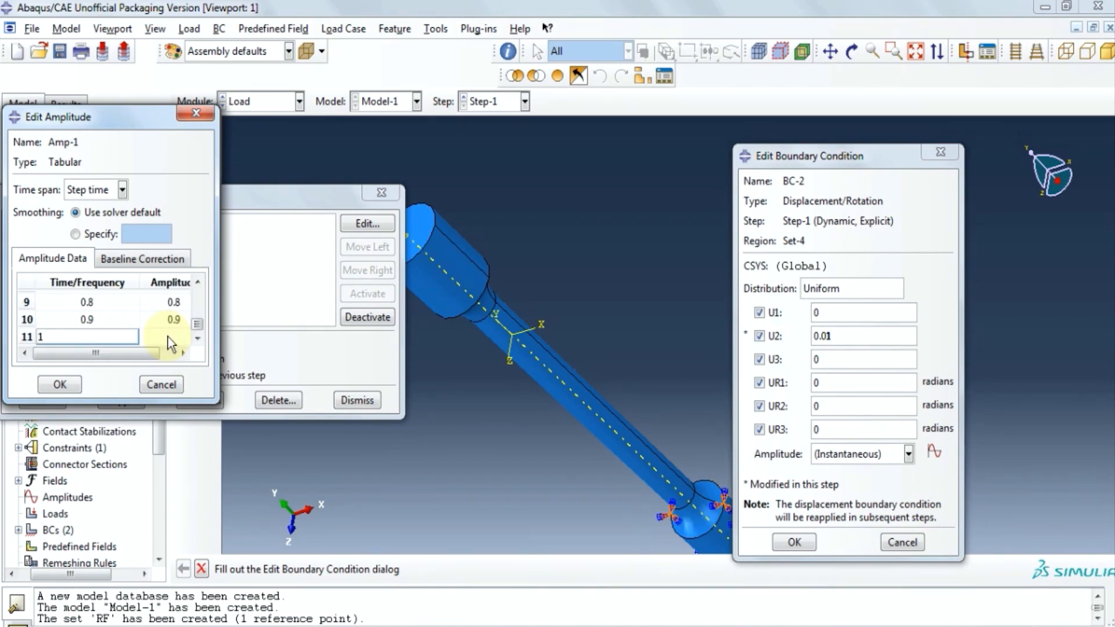
text(1)
key(Tab)
click(76, 380)
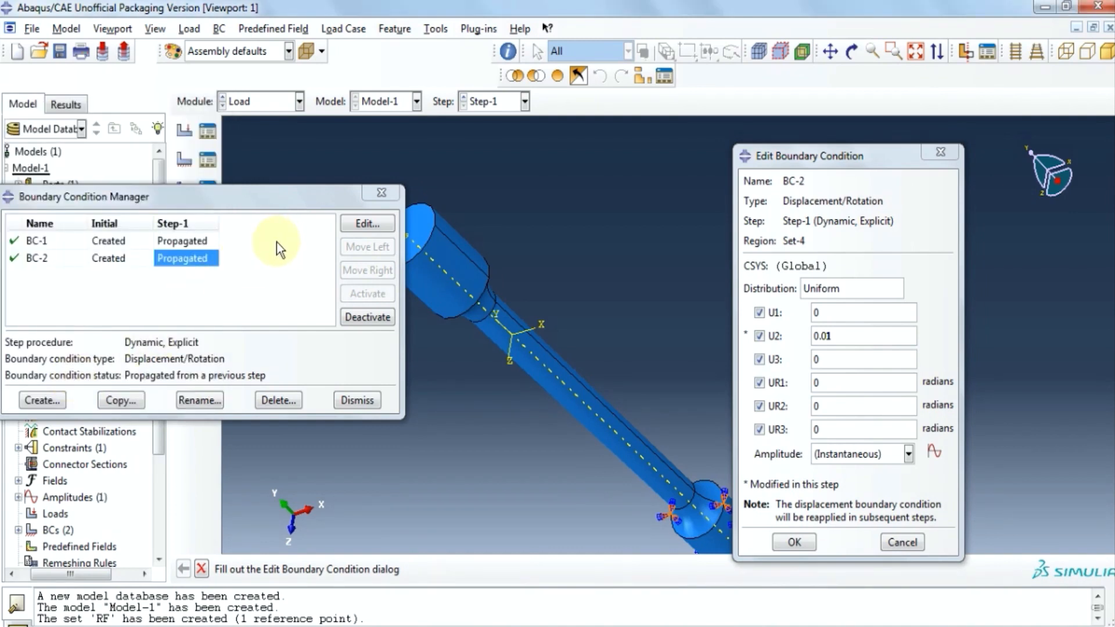
Apply amplitude Amp-1 to BC-2's 0.01 U2 displacement and close the boundary condition dialogs.
click(362, 197)
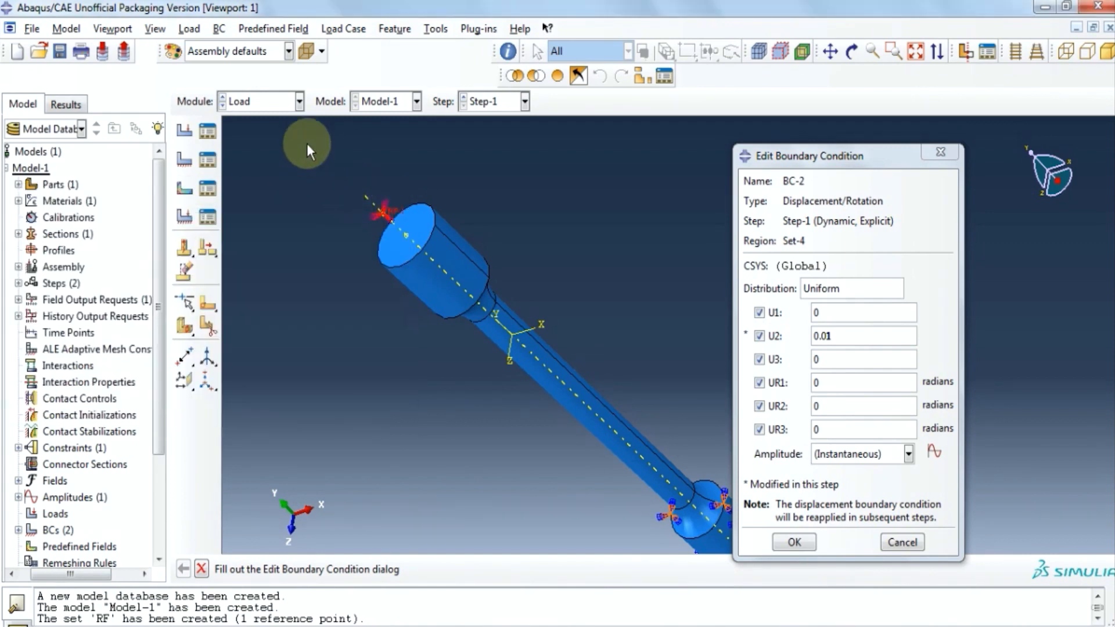
click(908, 454)
click(845, 480)
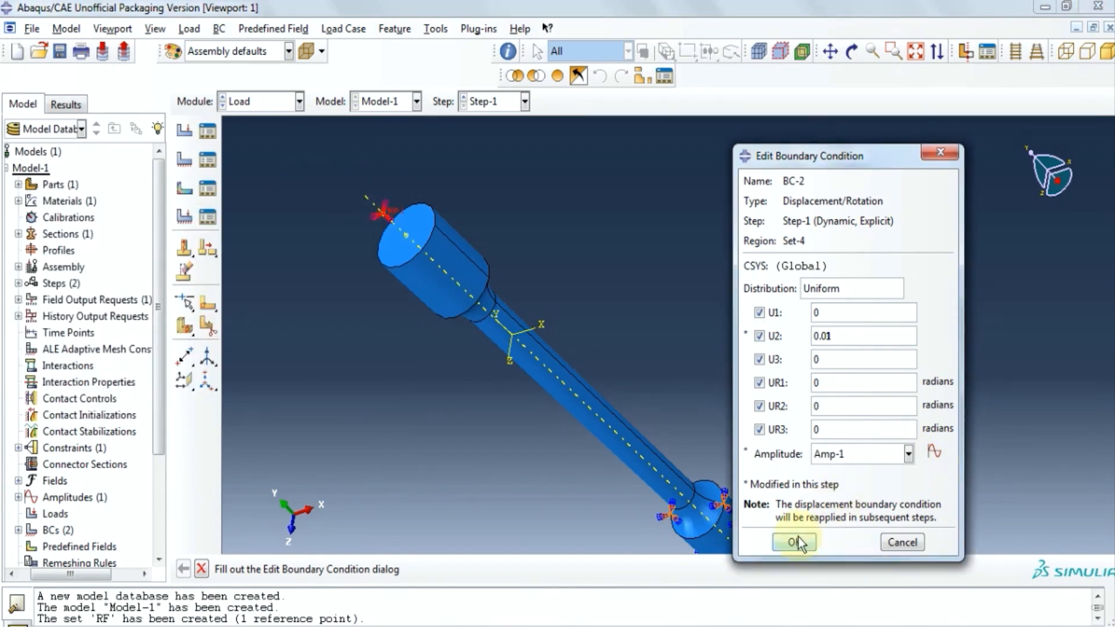
click(796, 542)
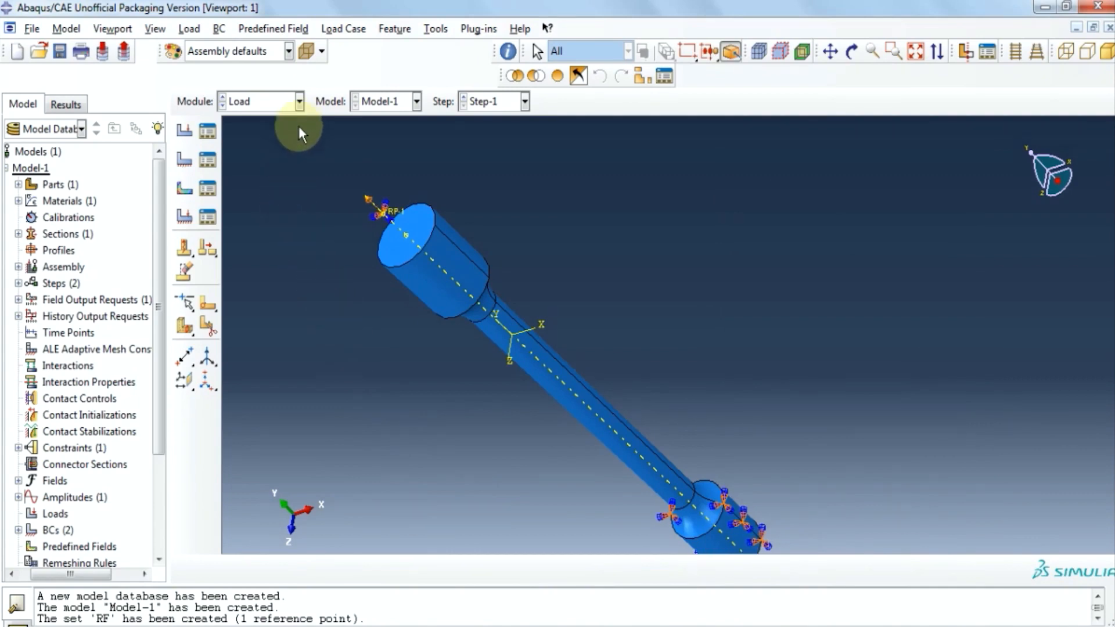
click(297, 101)
In the Mesh module, set the mesh controls to tetrahedral elements.
click(280, 218)
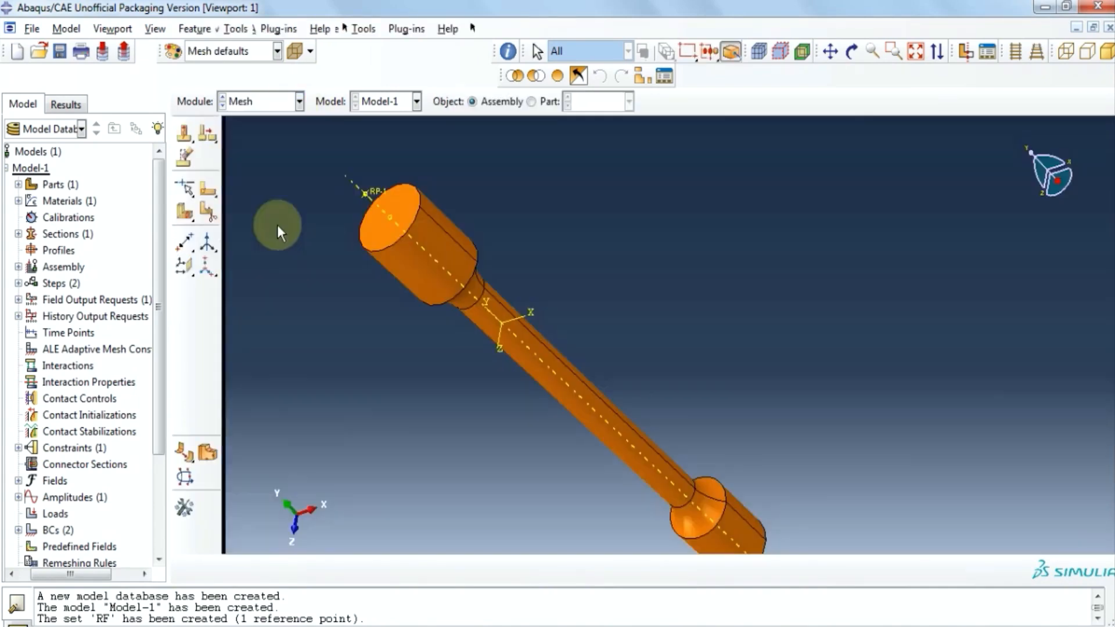
click(231, 30)
click(239, 45)
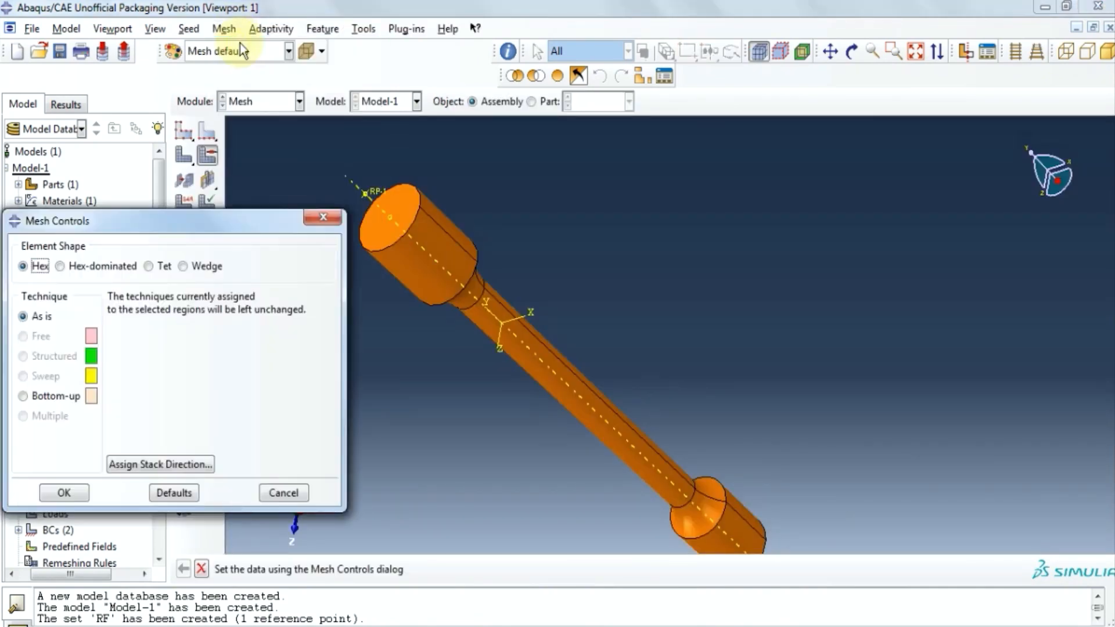
click(145, 267)
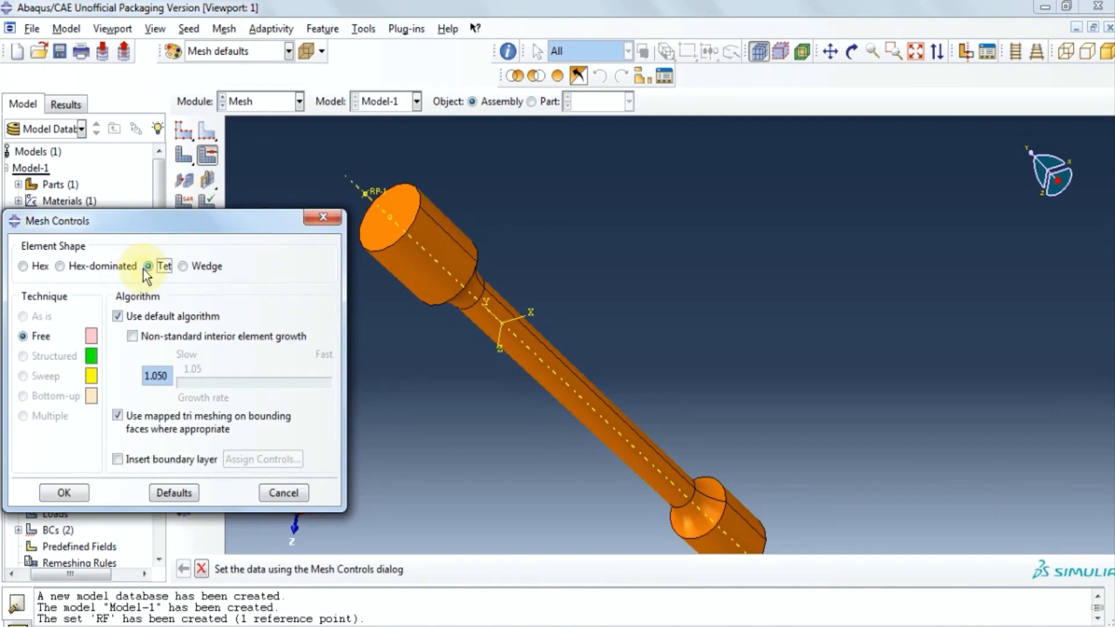
click(64, 492)
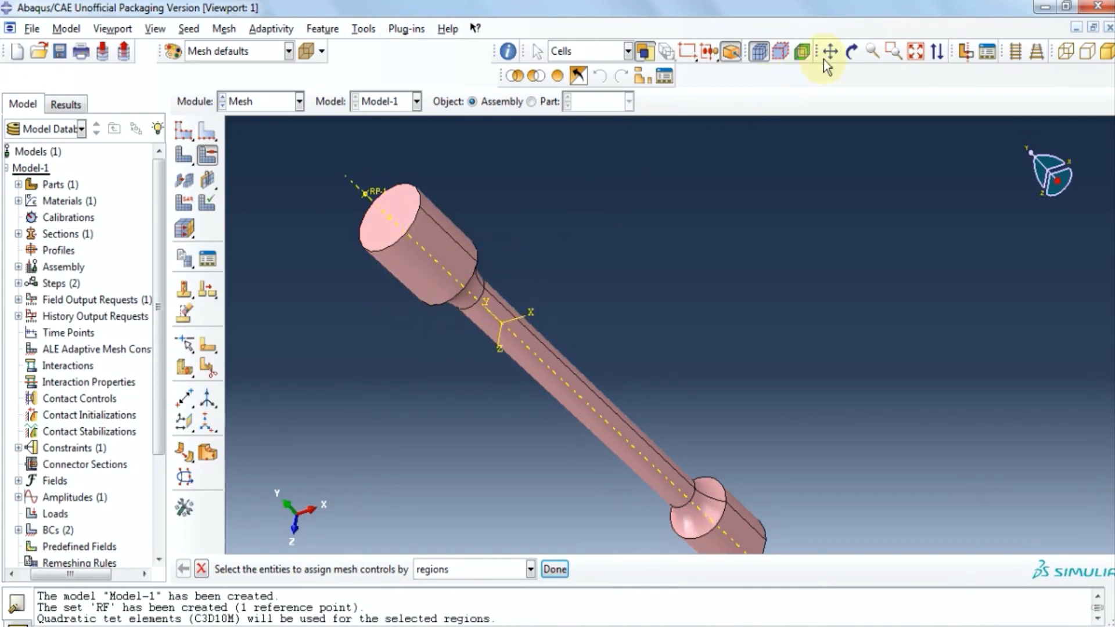
Seed the instance at global size 0.0055, generate the 1835-element mesh, then move to Job.
click(852, 51)
drag(603, 274, 813, 294)
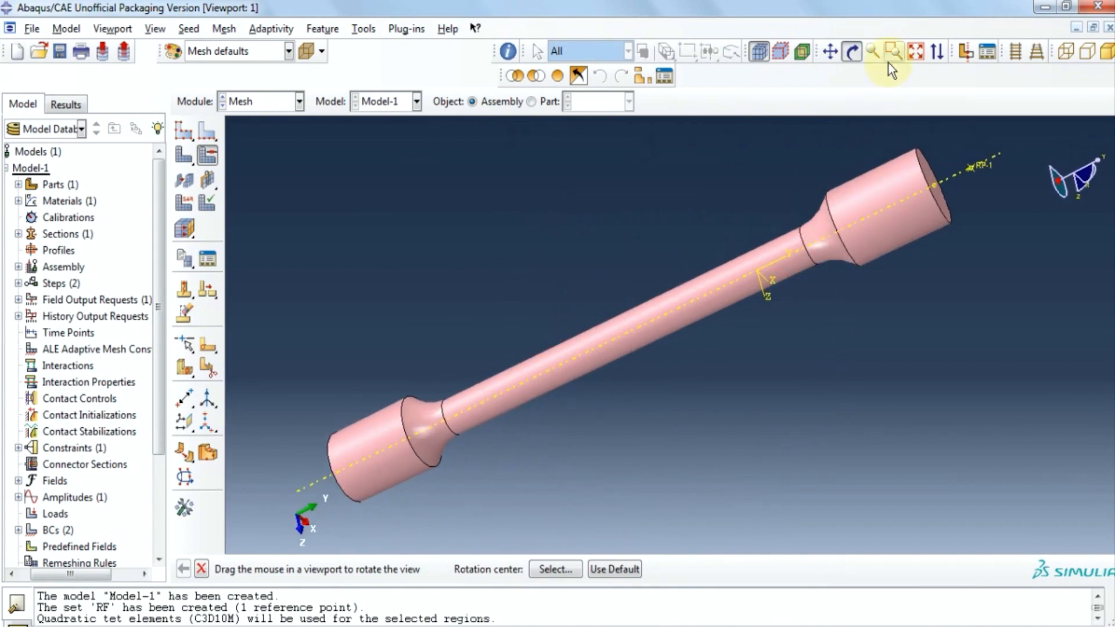
click(852, 51)
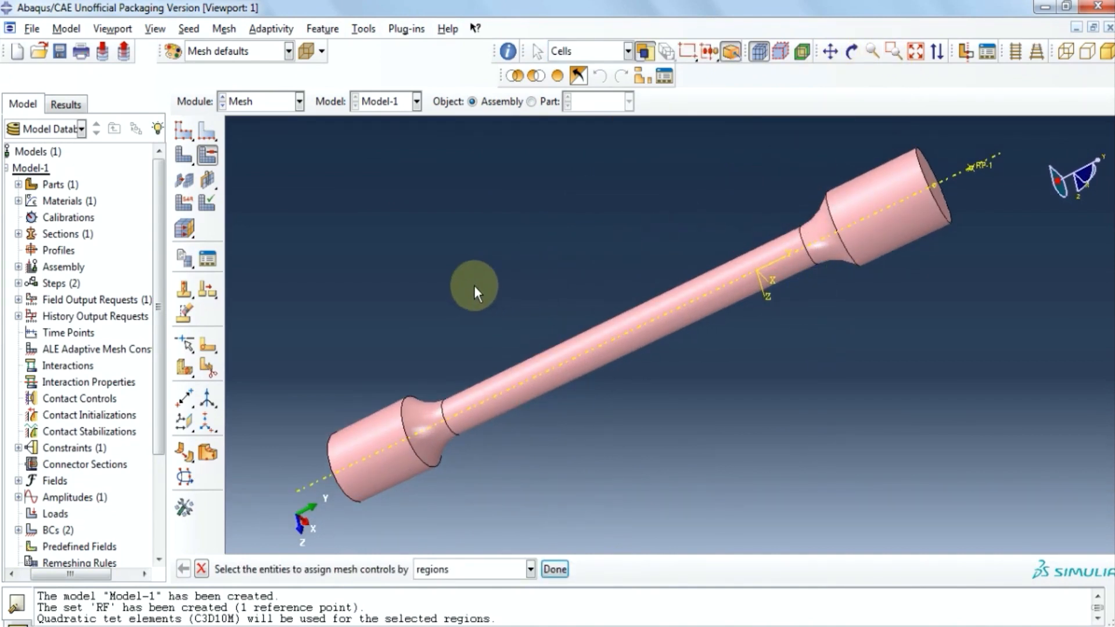
scroll(473, 284, down, 1)
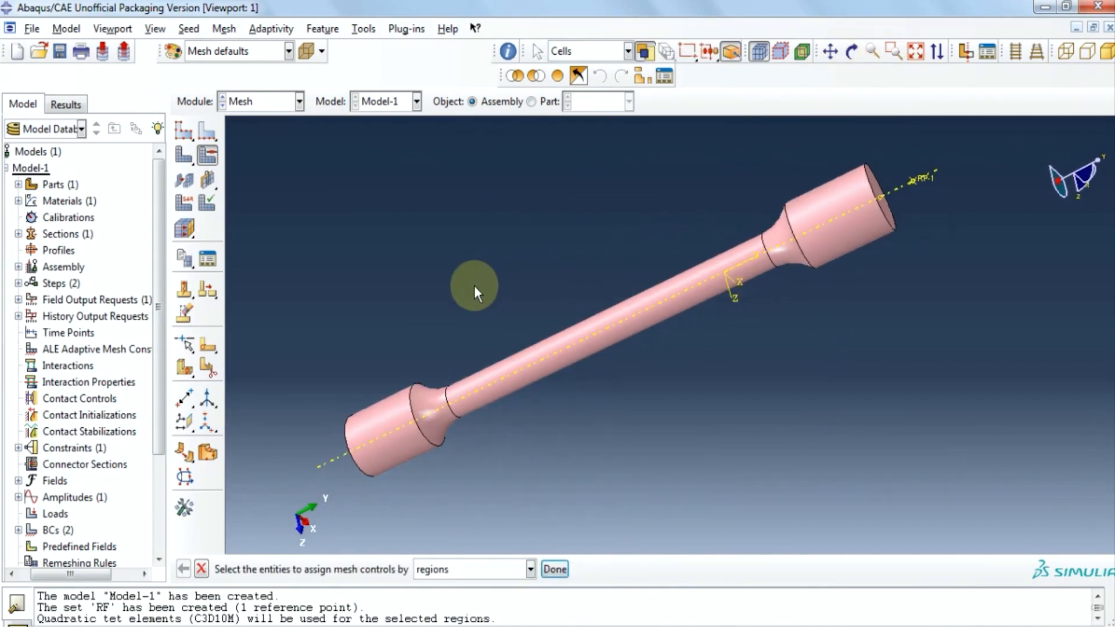
click(197, 30)
click(208, 47)
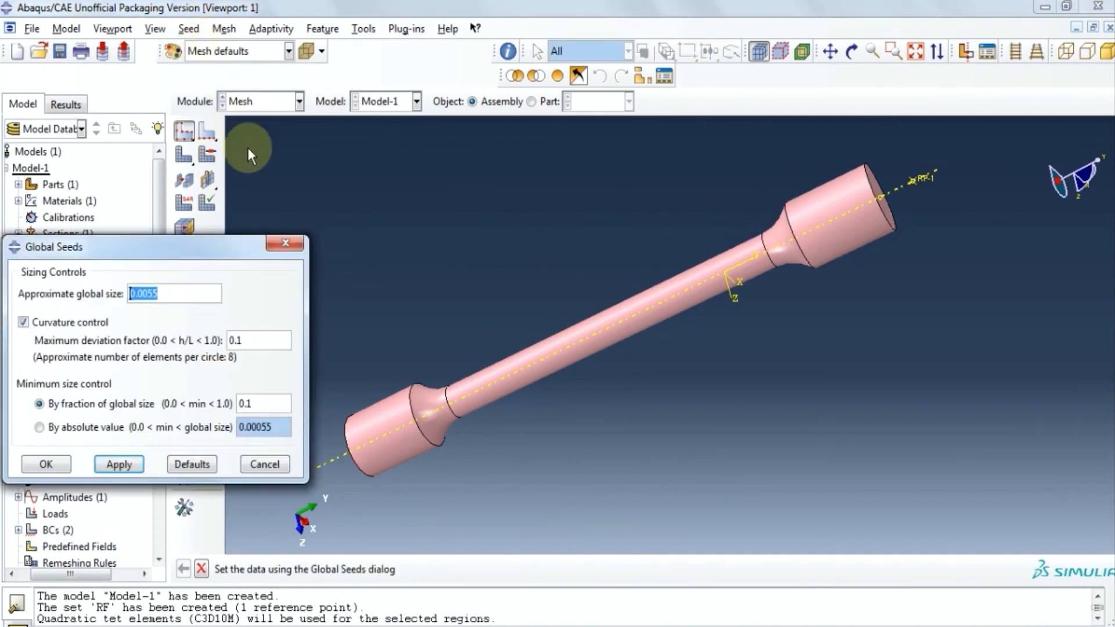
click(171, 300)
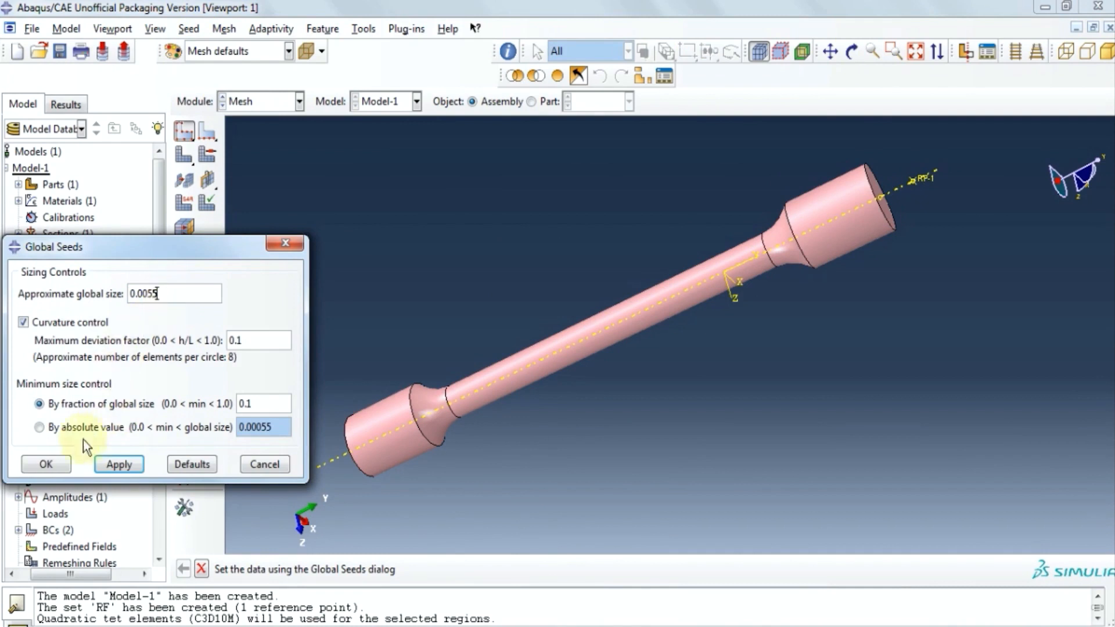
click(46, 464)
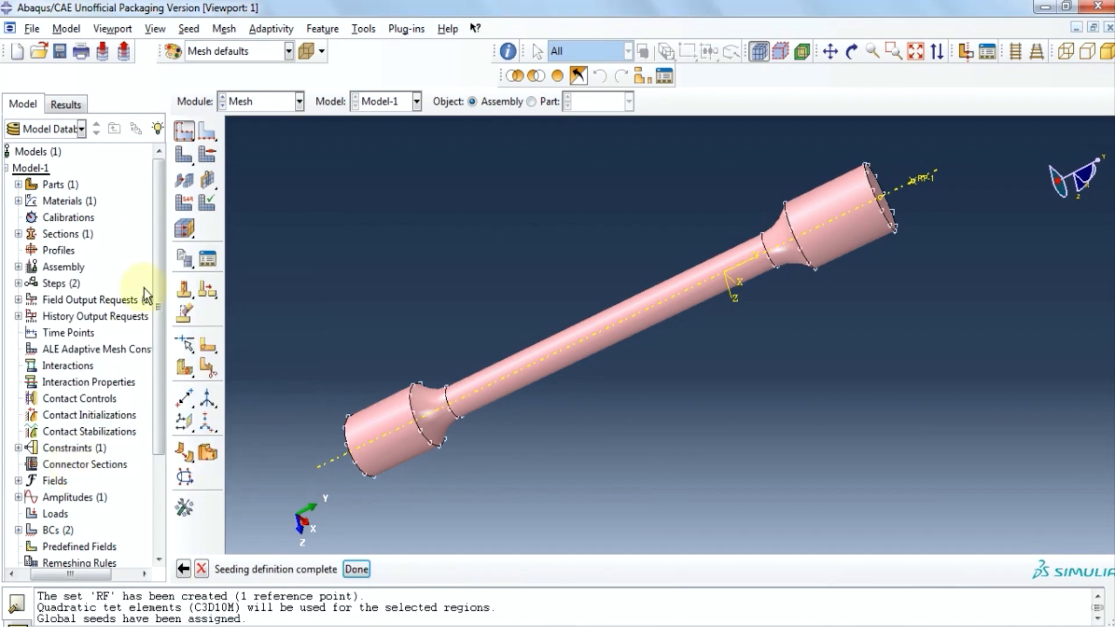
click(186, 162)
click(360, 569)
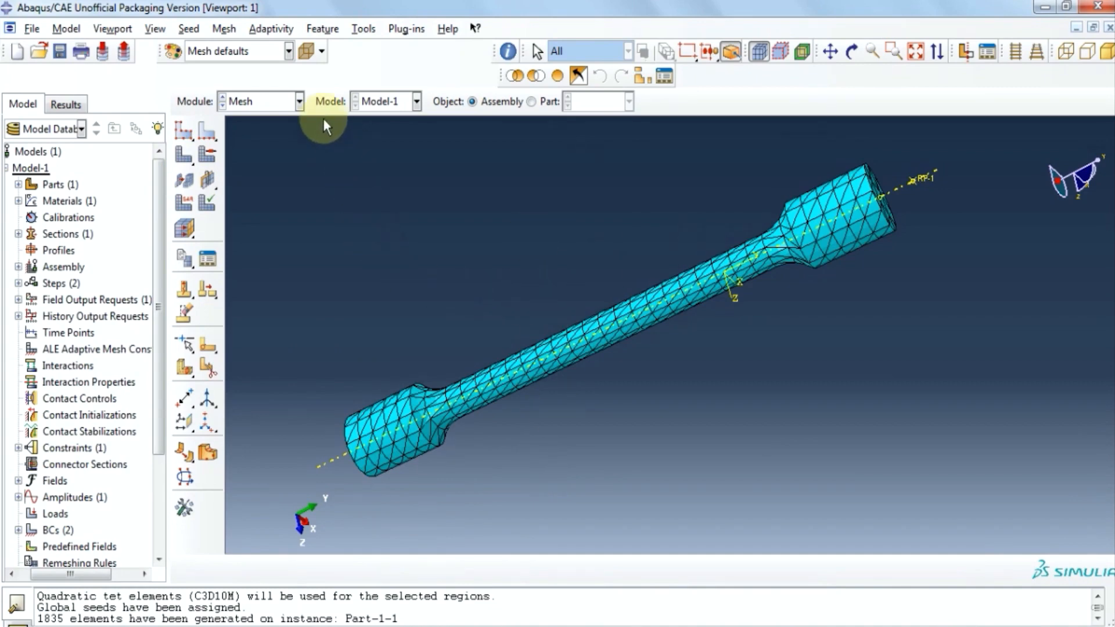
click(299, 103)
click(263, 246)
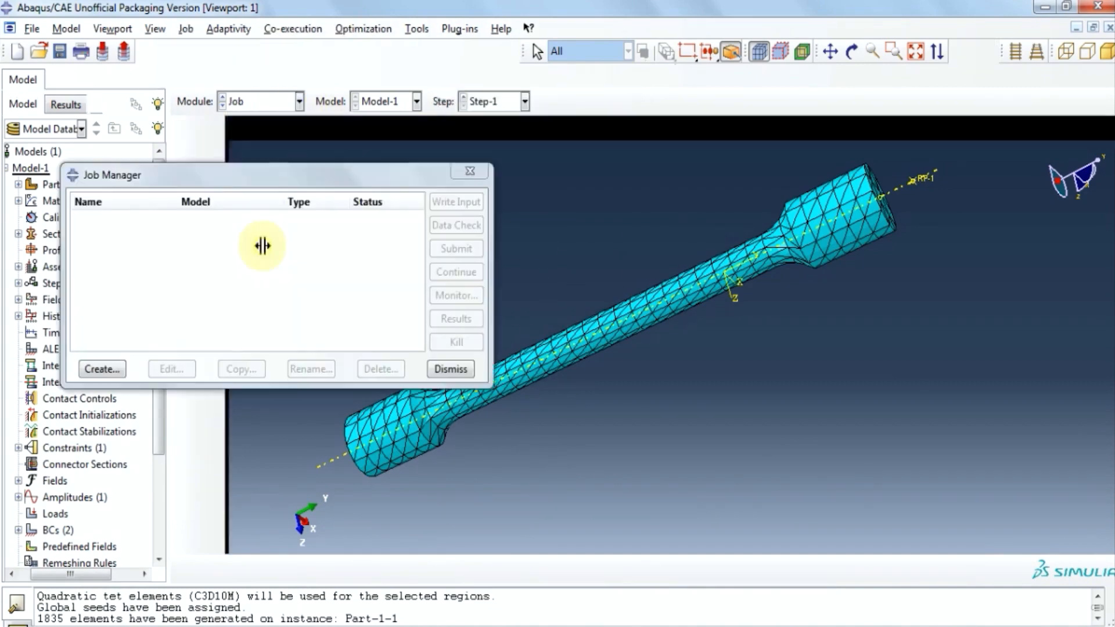
Create the analysis job TENSILETEST and rename it to TENSILETEST1.
click(94, 369)
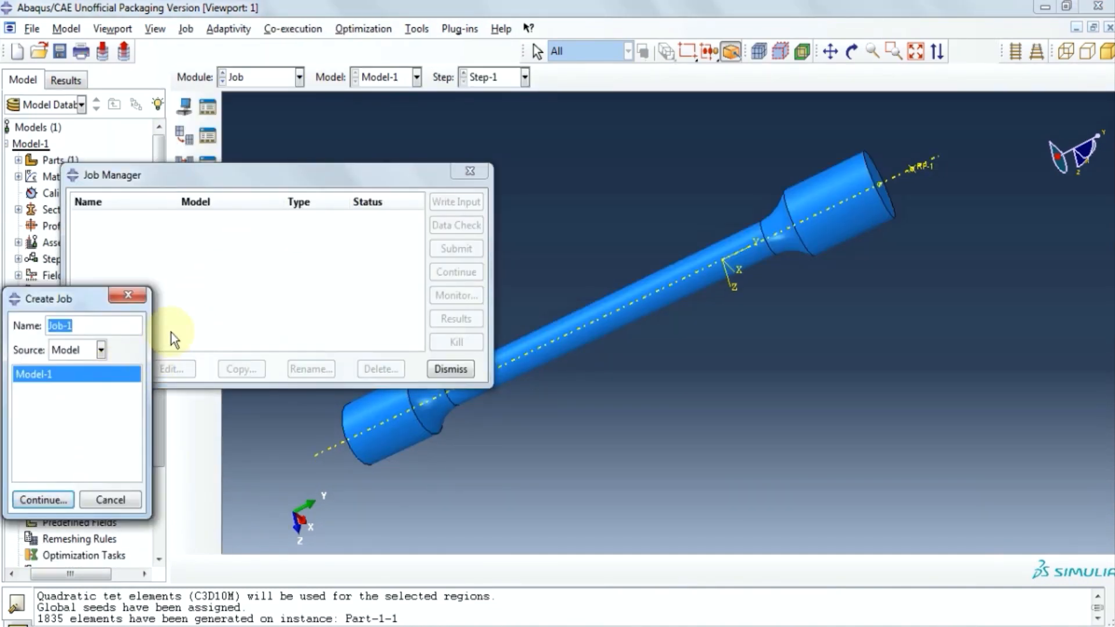
text(TENSILETEST)
click(69, 499)
click(104, 502)
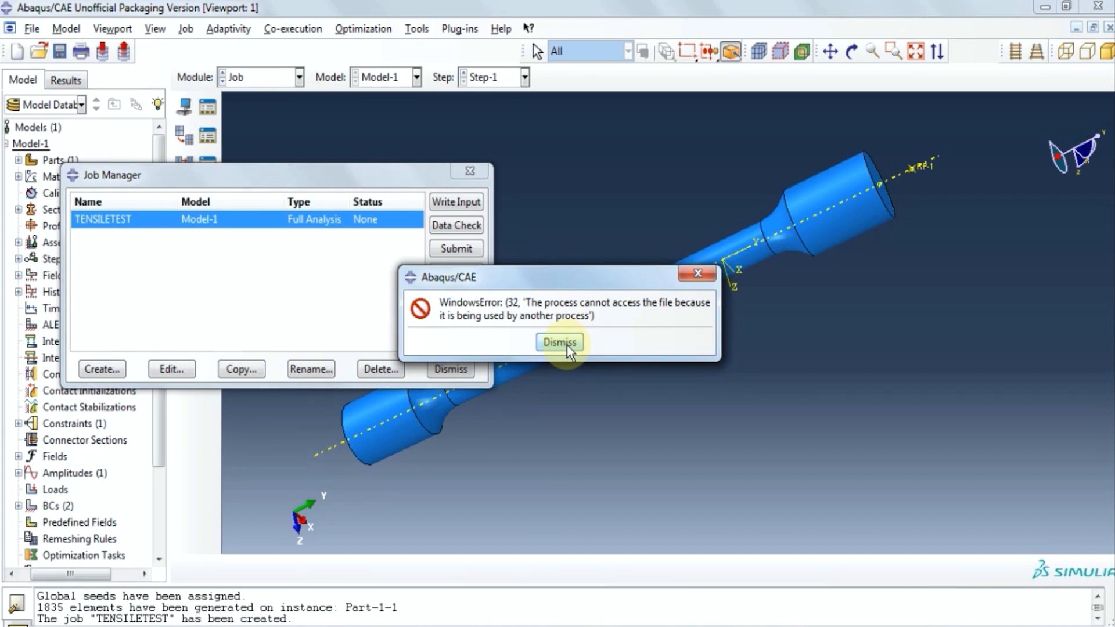
click(559, 342)
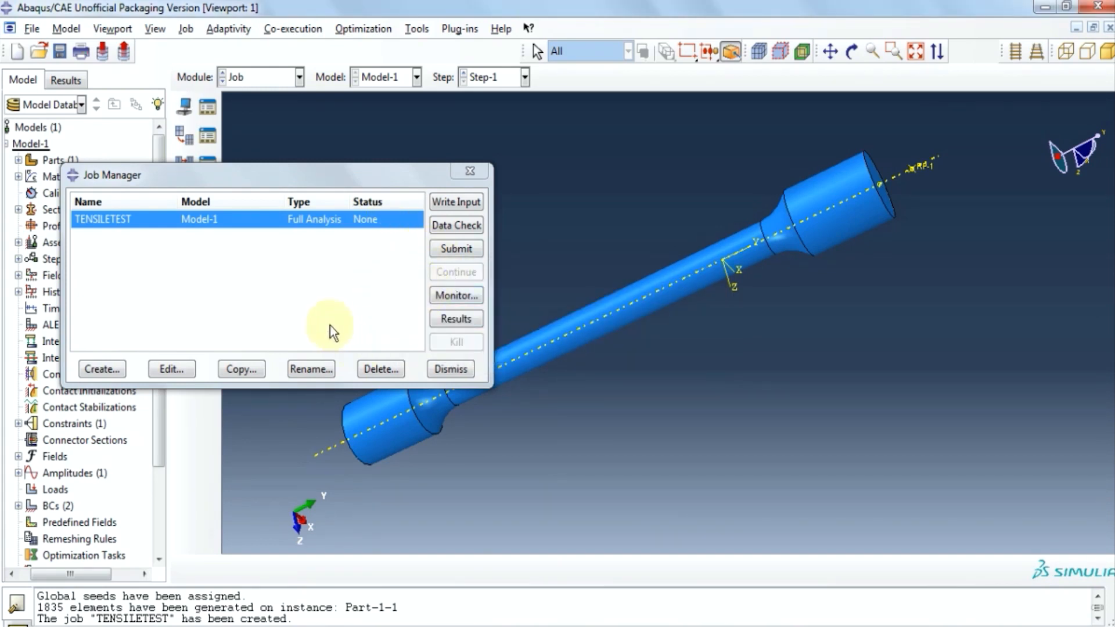
click(311, 369)
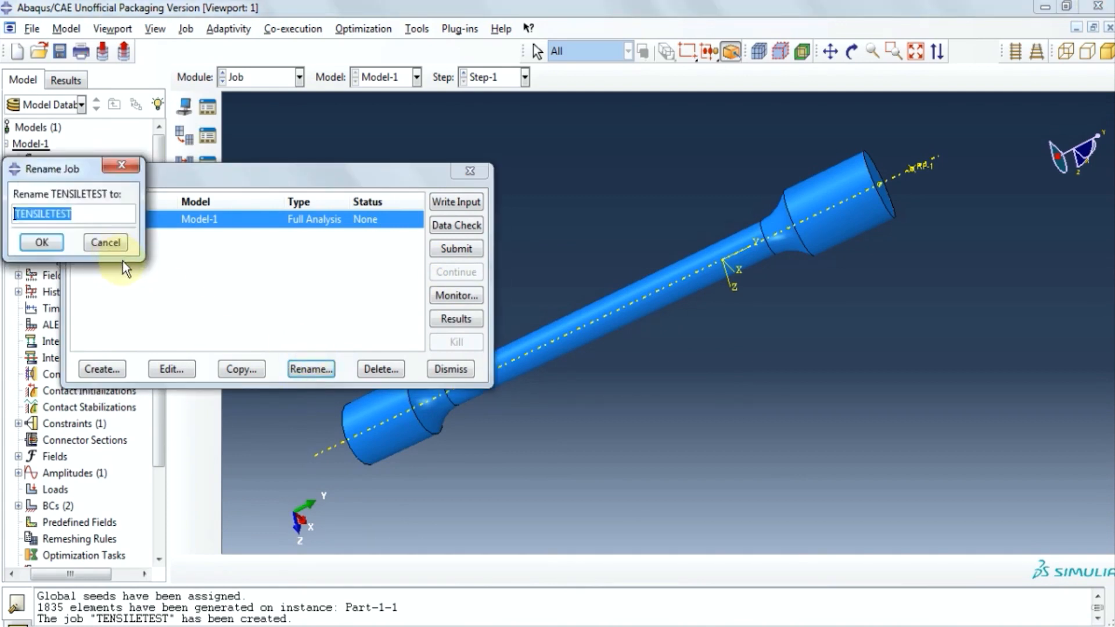
click(96, 218)
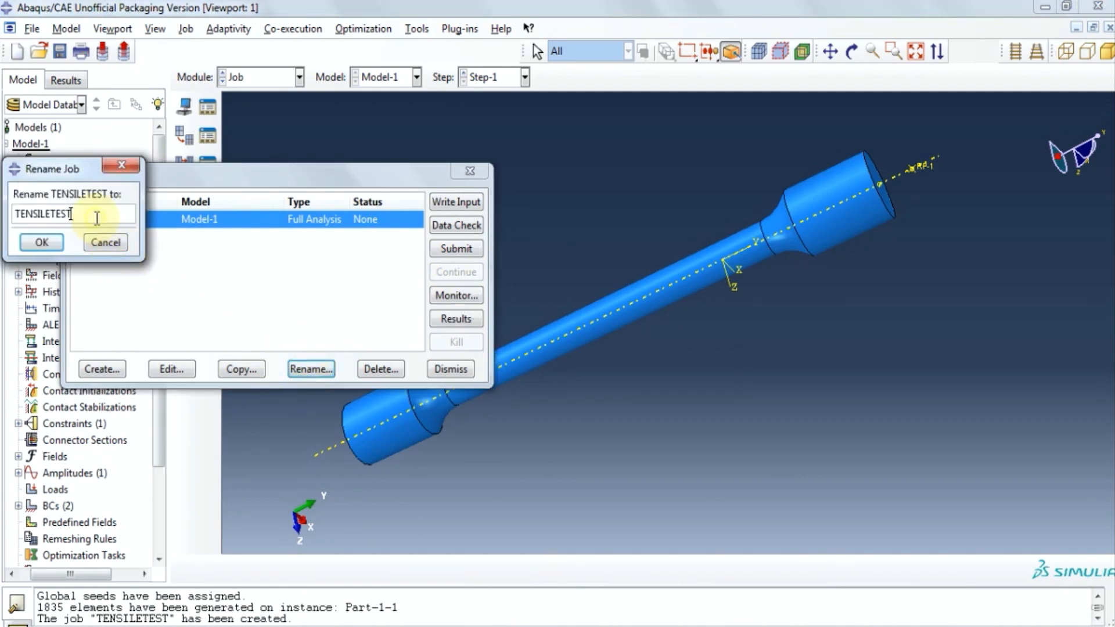
click(42, 242)
Submit TENSILETEST1, monitor it to completion, and plot Mises contours on the deformed shape.
click(456, 249)
click(457, 295)
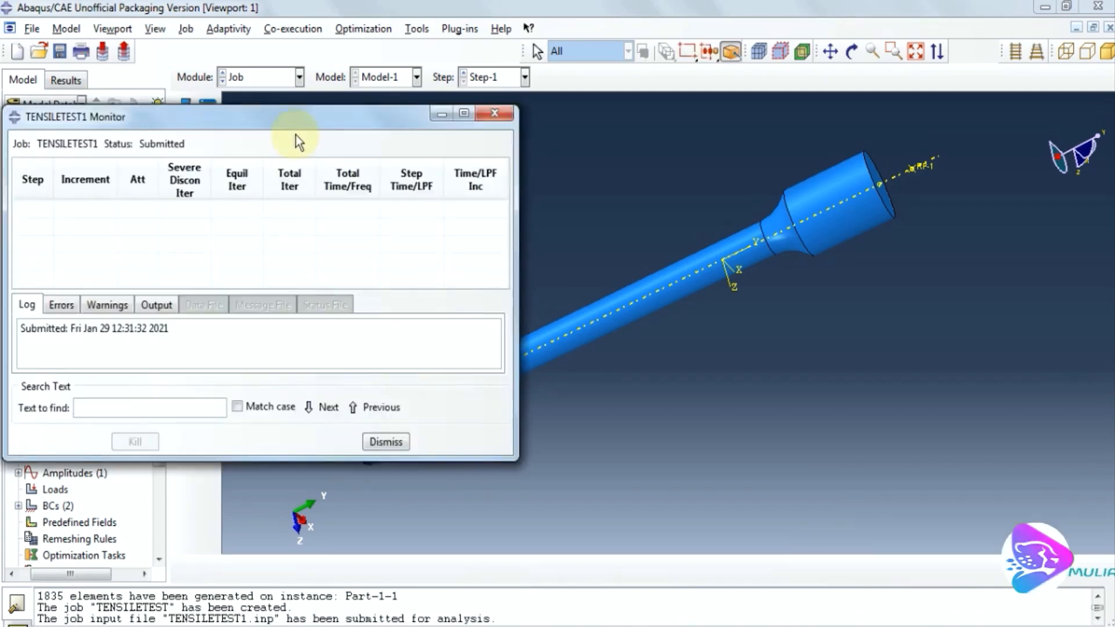
drag(295, 119, 834, 222)
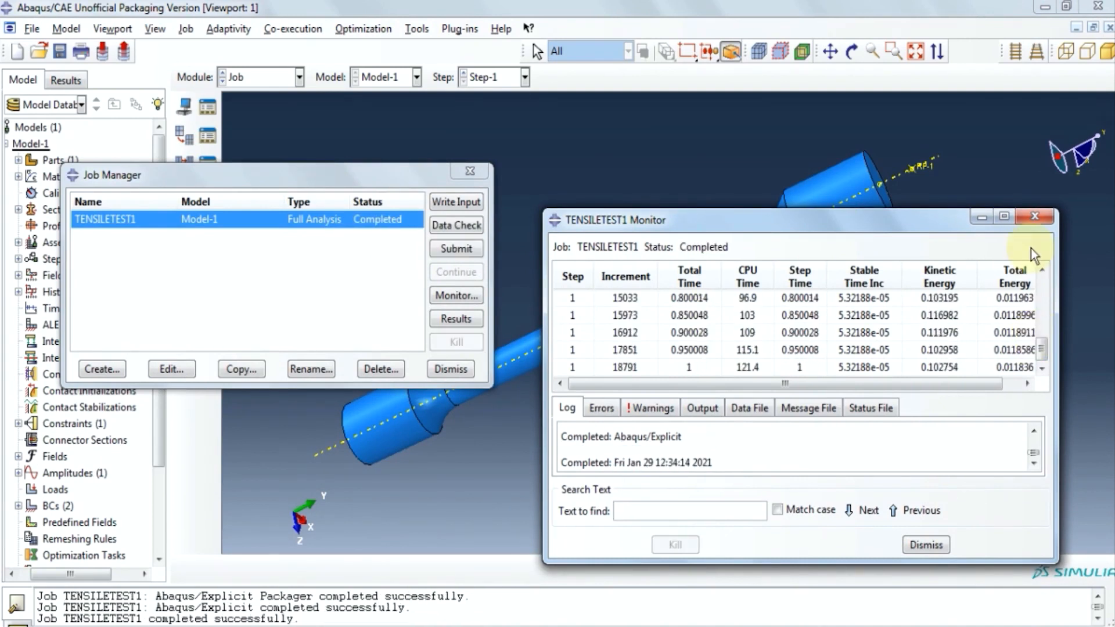
click(1032, 218)
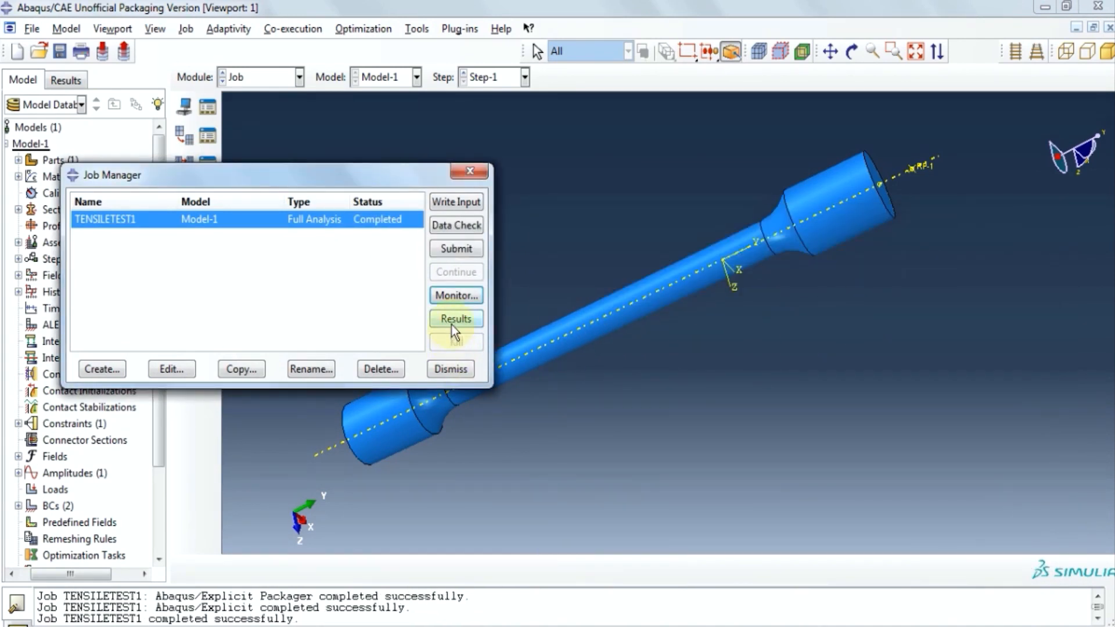
click(452, 321)
click(184, 212)
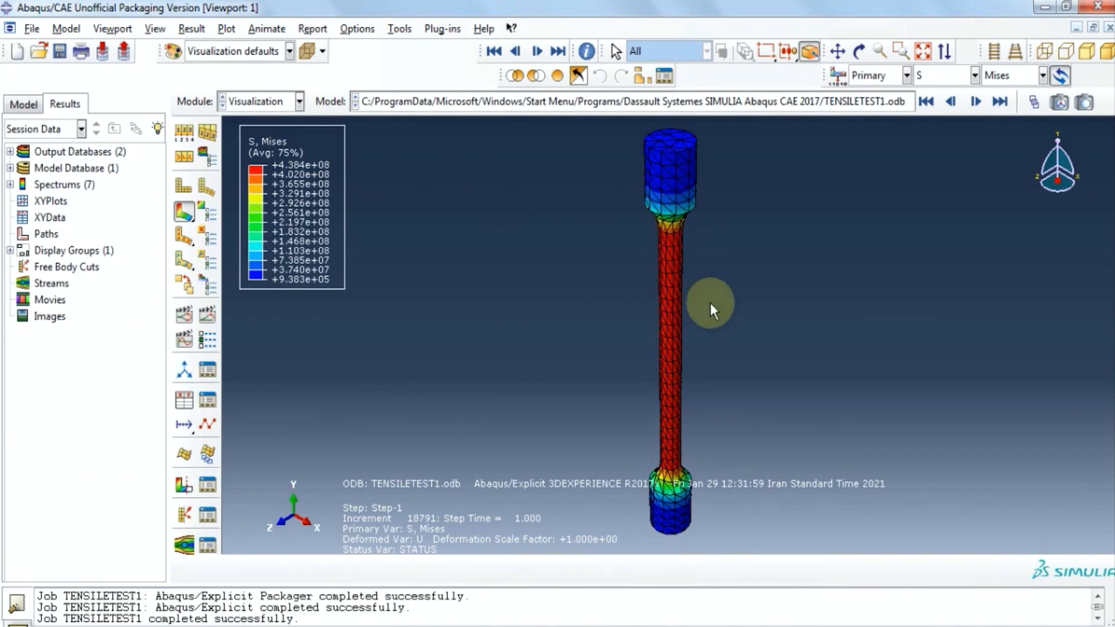
Animate by scale factor and switch the contour plot to displacement U, then its U2 component.
click(185, 317)
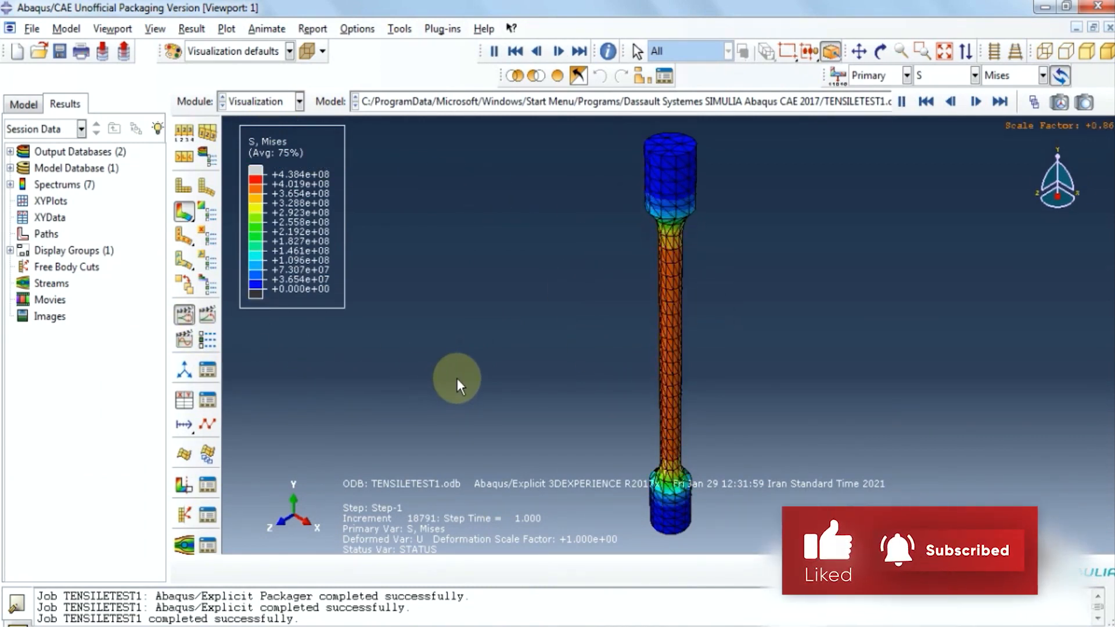
click(975, 75)
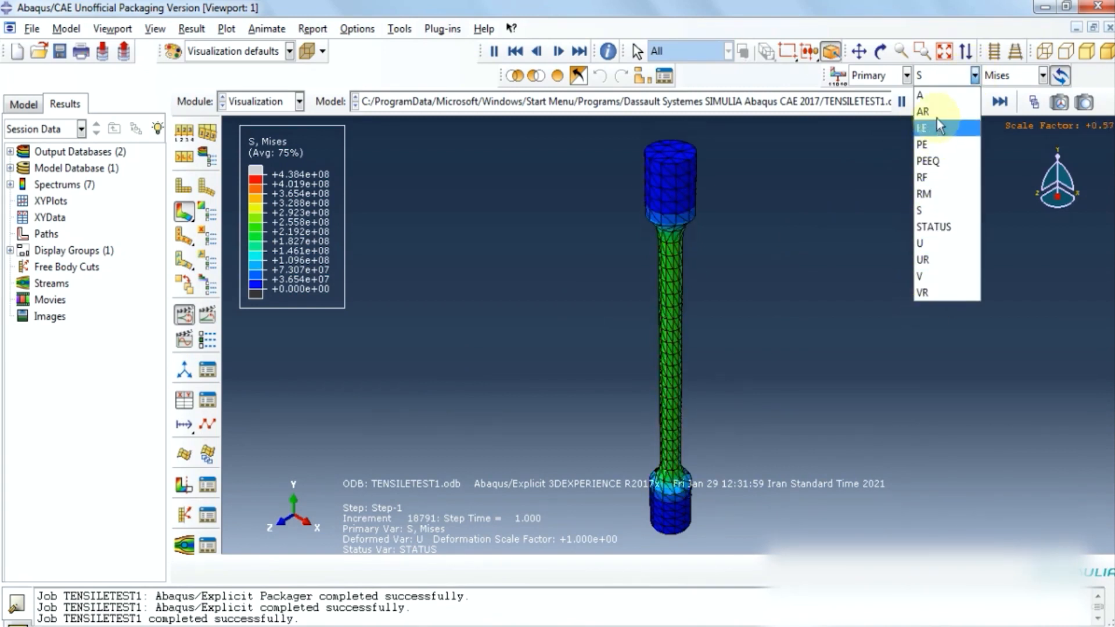
click(921, 243)
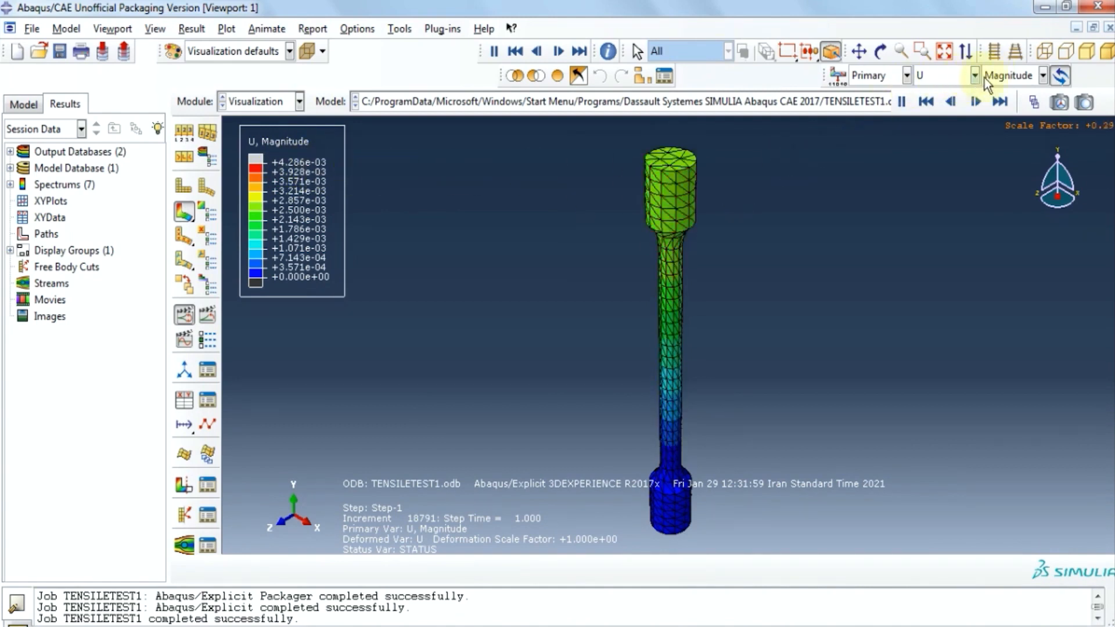
click(1044, 76)
click(1003, 123)
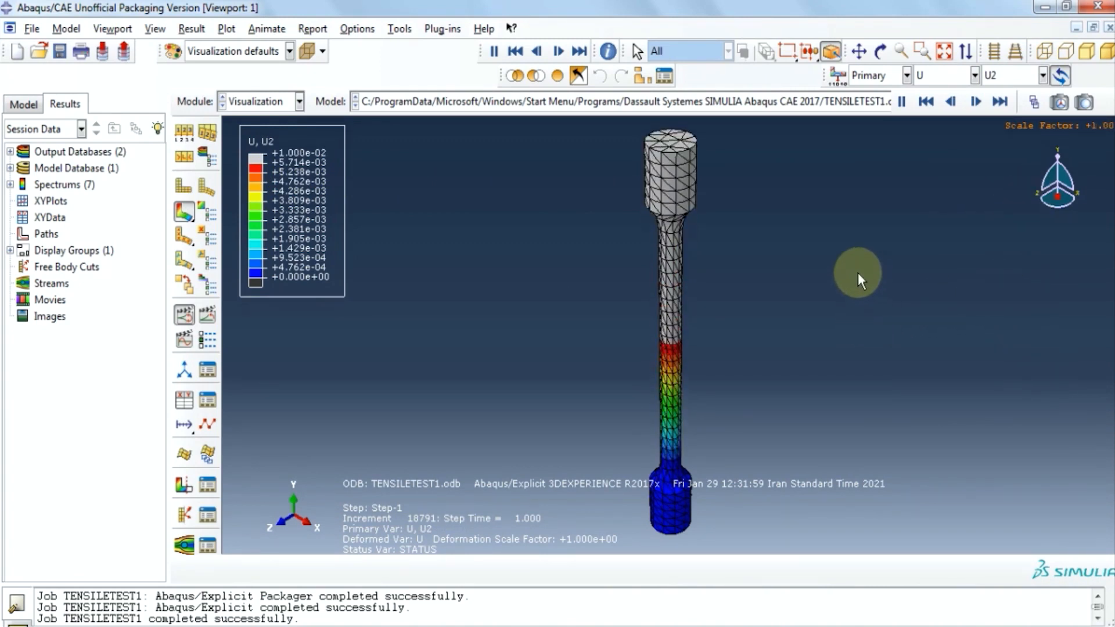
click(971, 77)
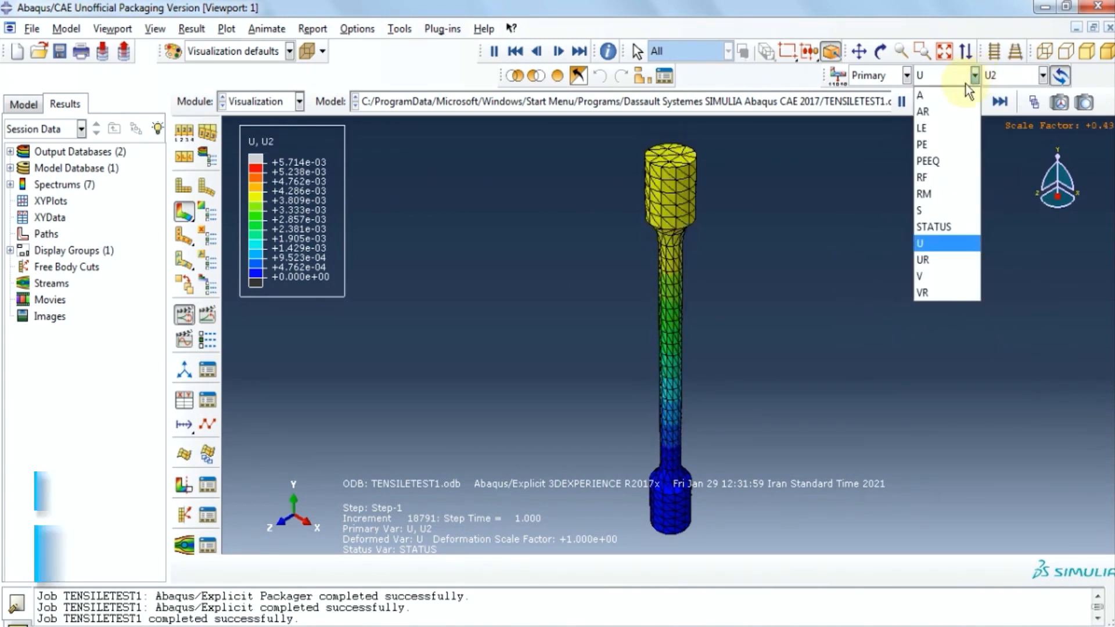